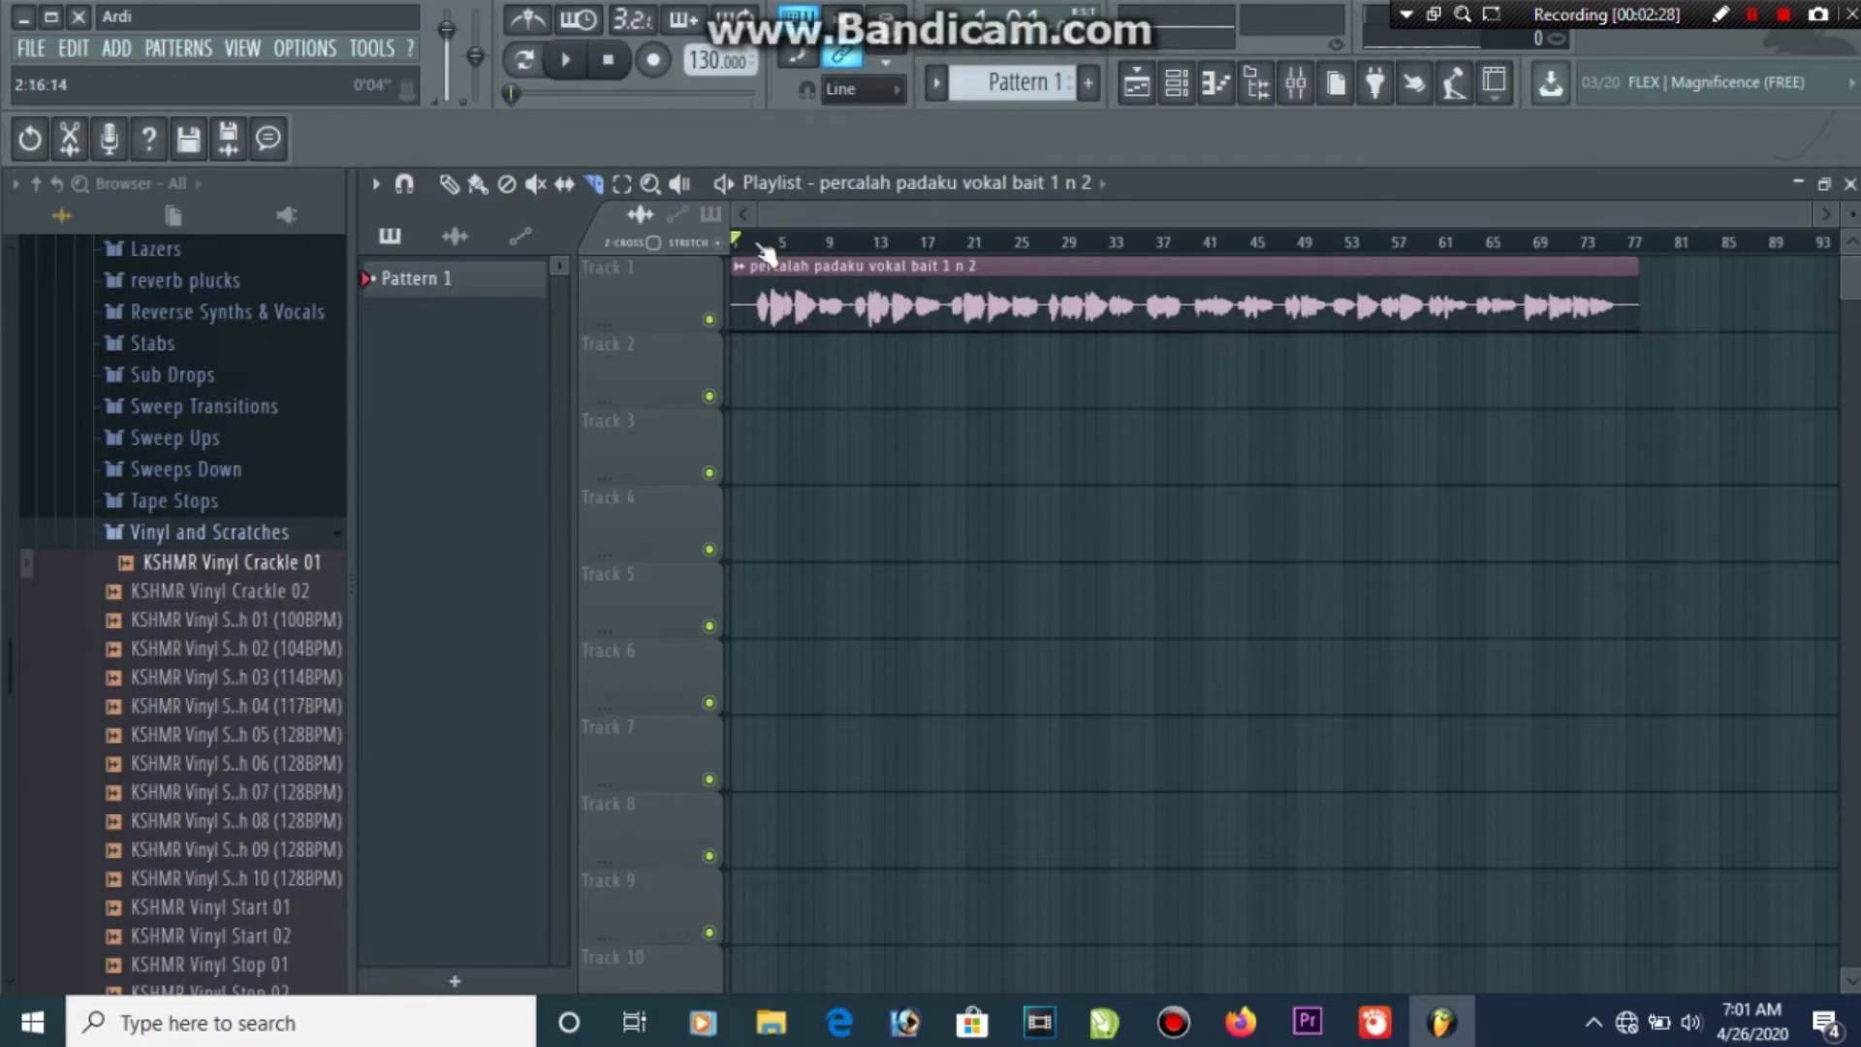
Play the vocal clip in the playlist from bar 3 for a few bars and stop
click(760, 244)
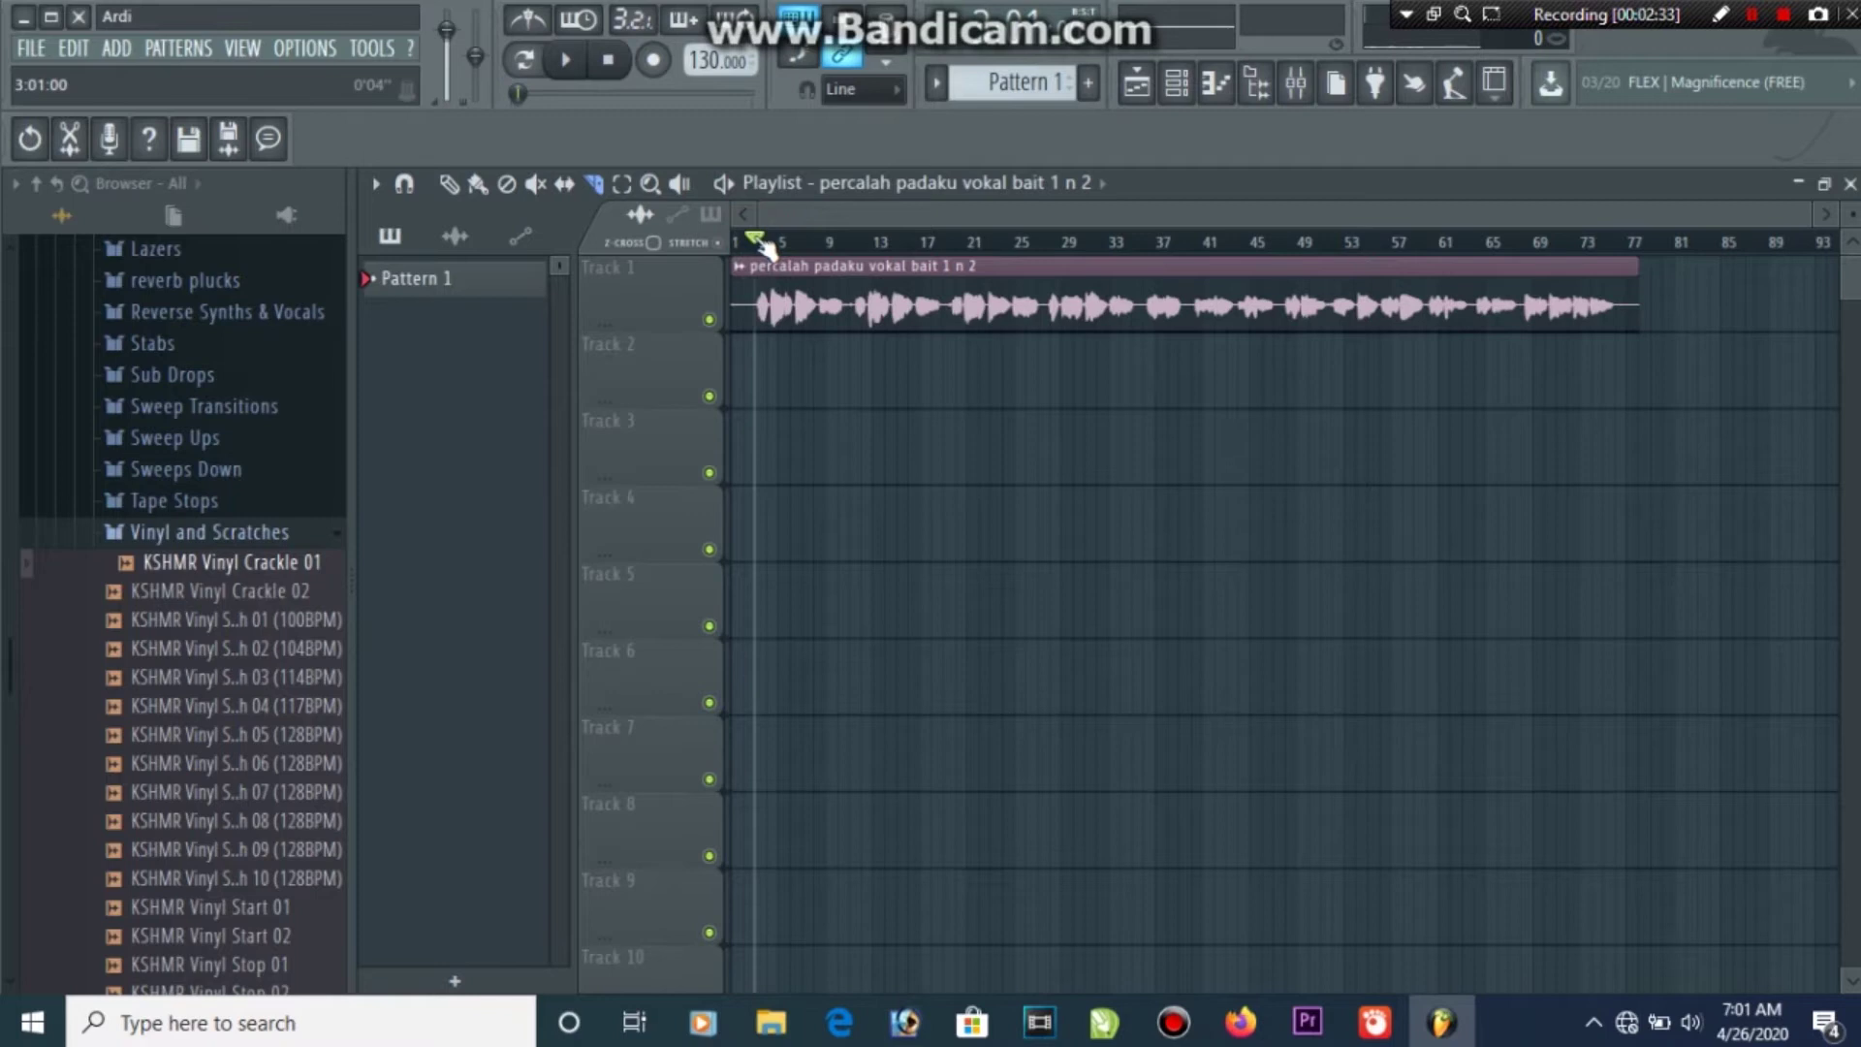
scroll(766, 244, up, 4)
key(space)
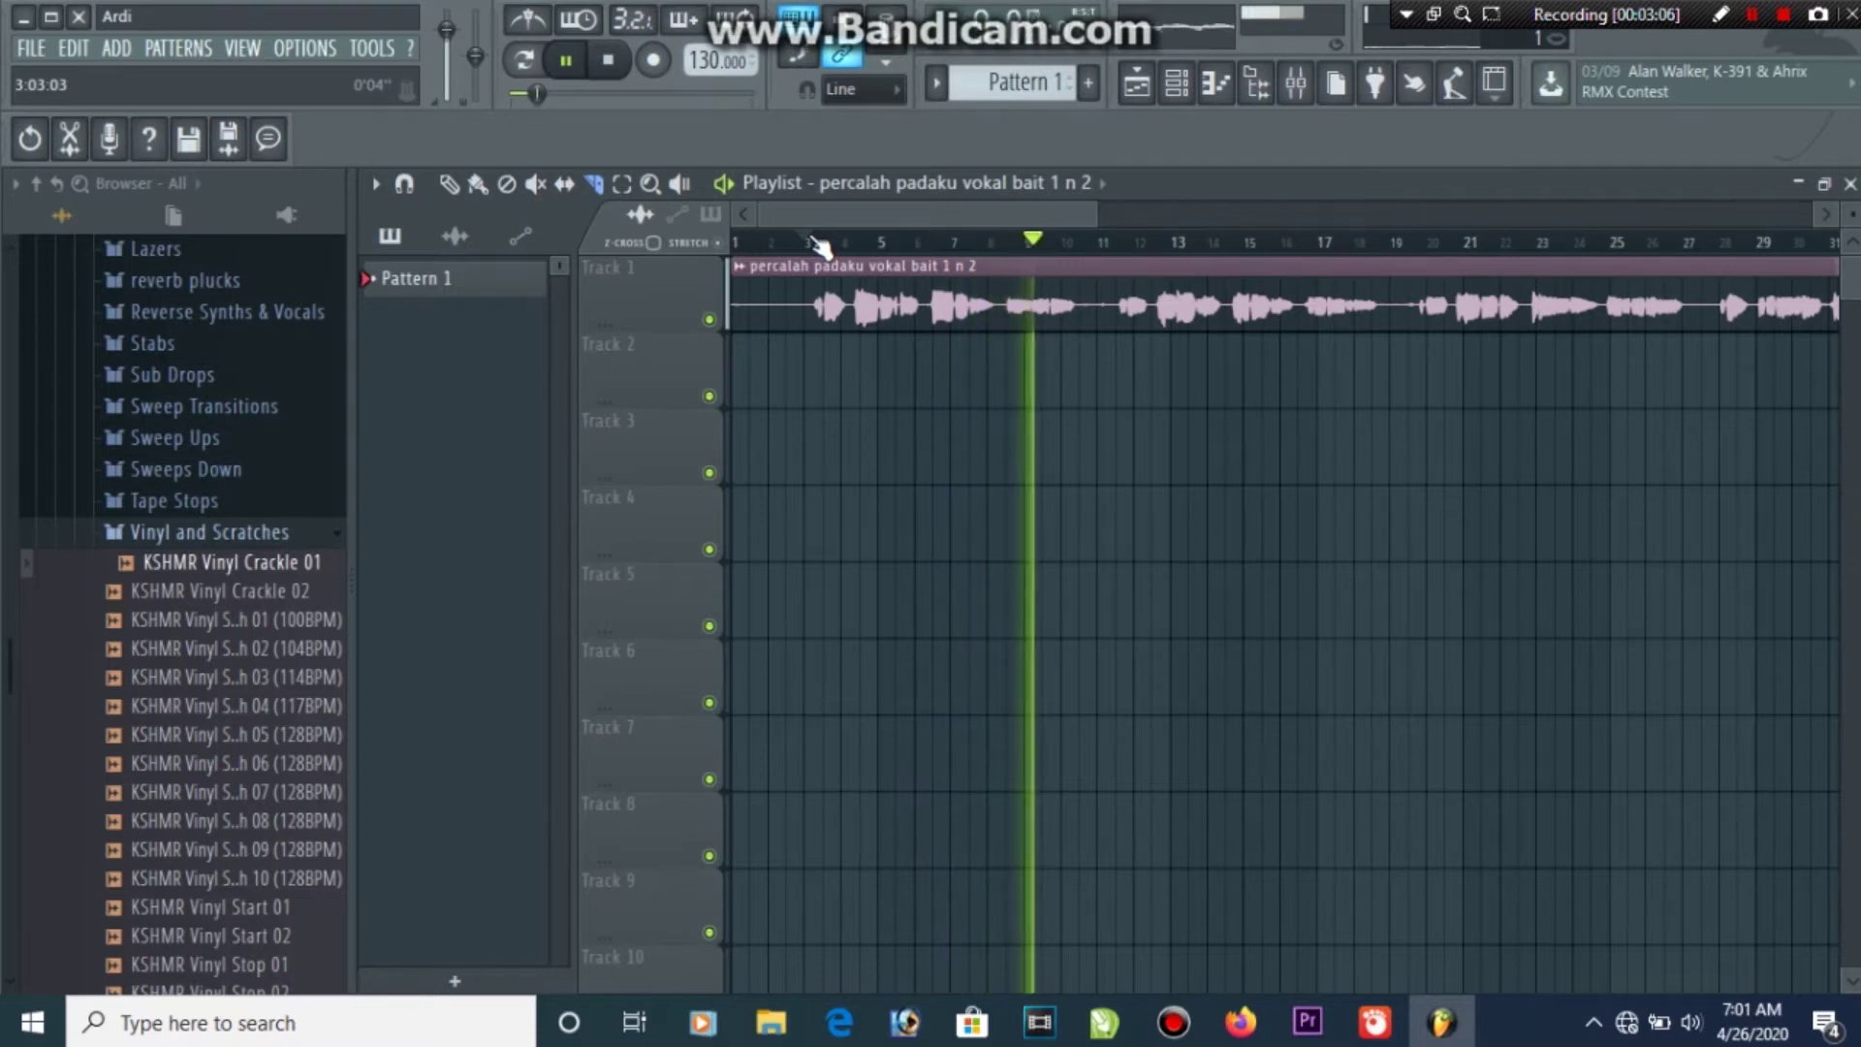
key(space)
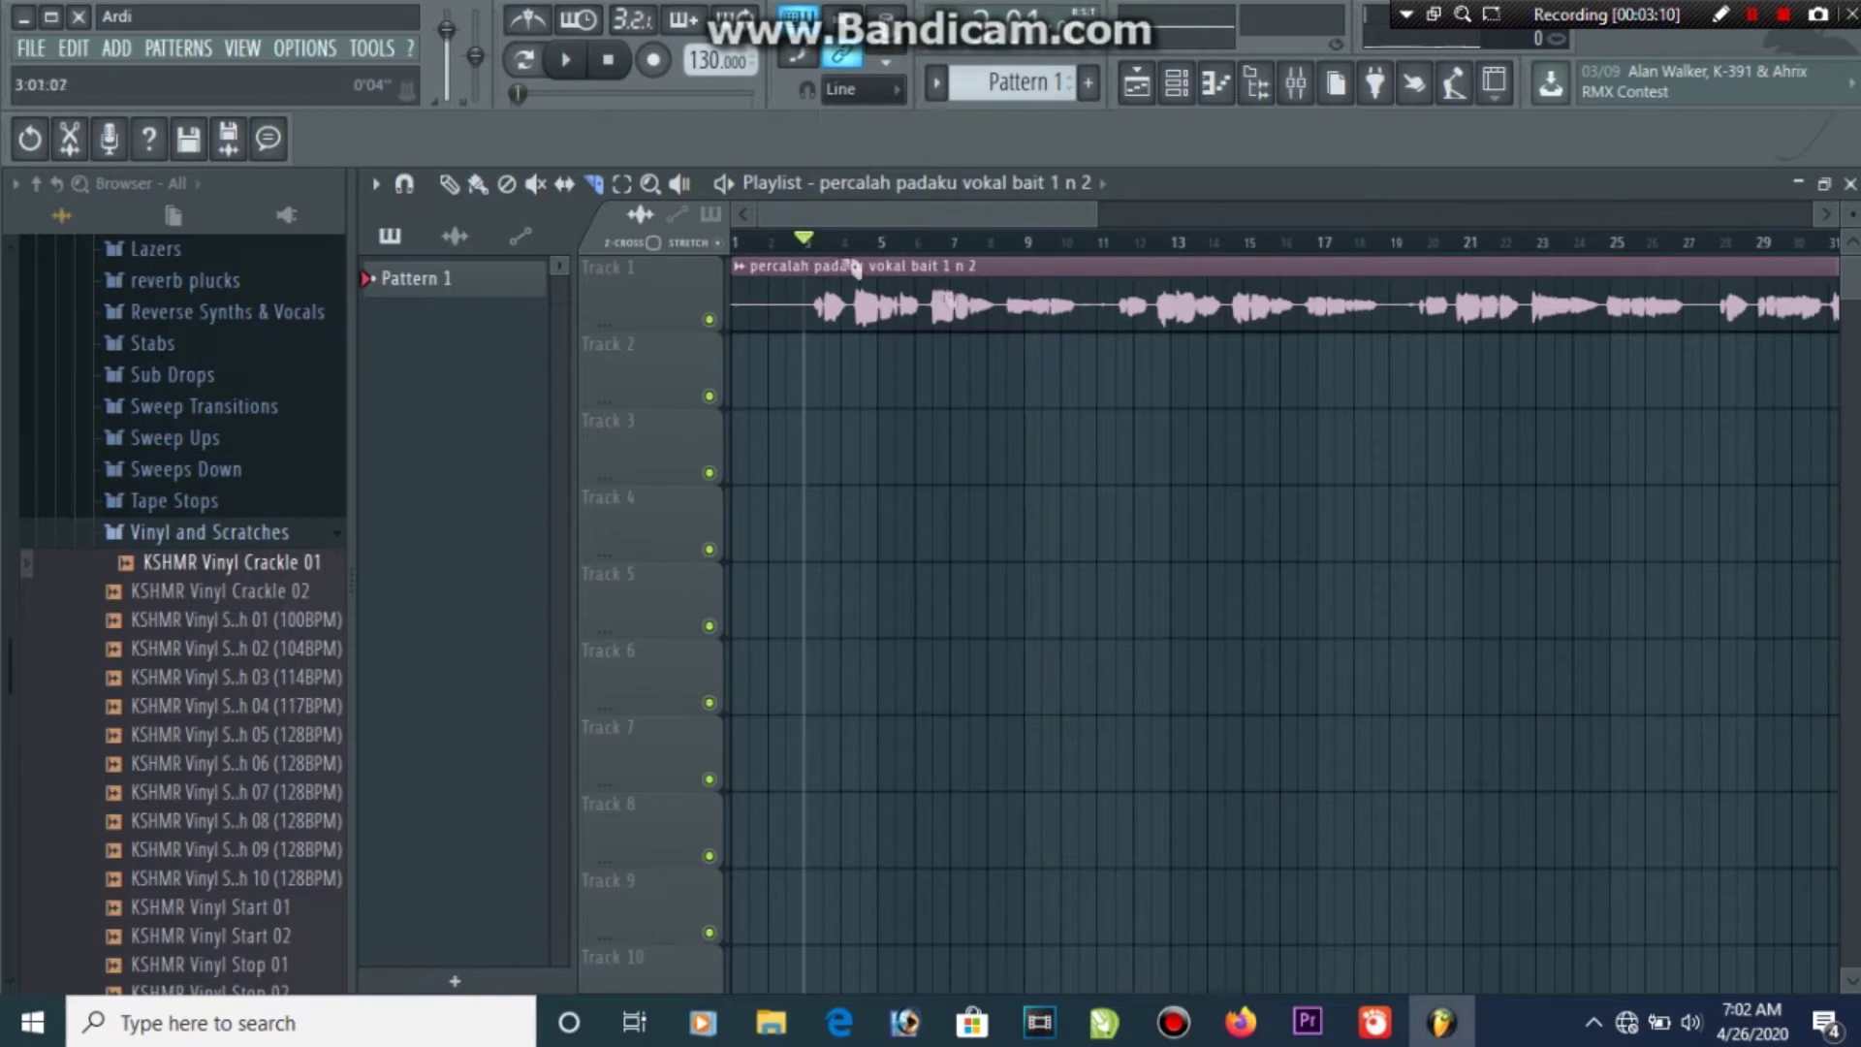
click(793, 1025)
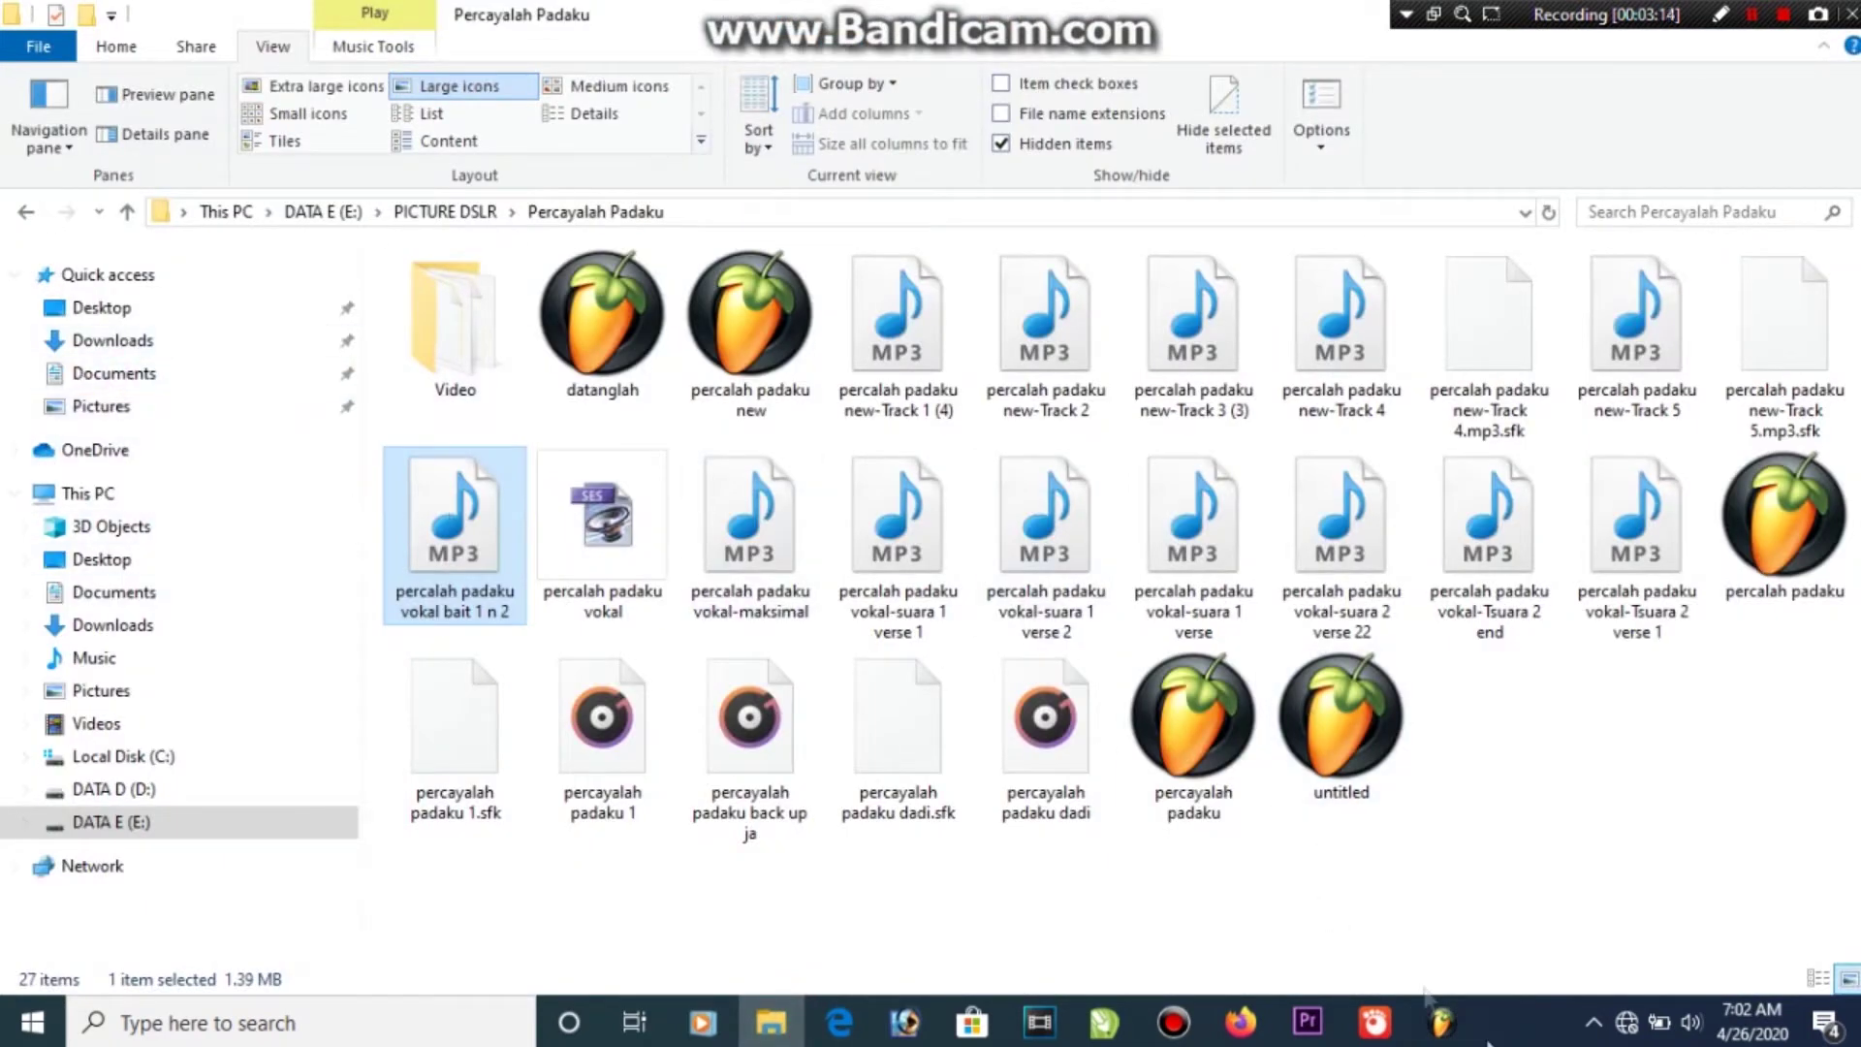
click(1442, 1022)
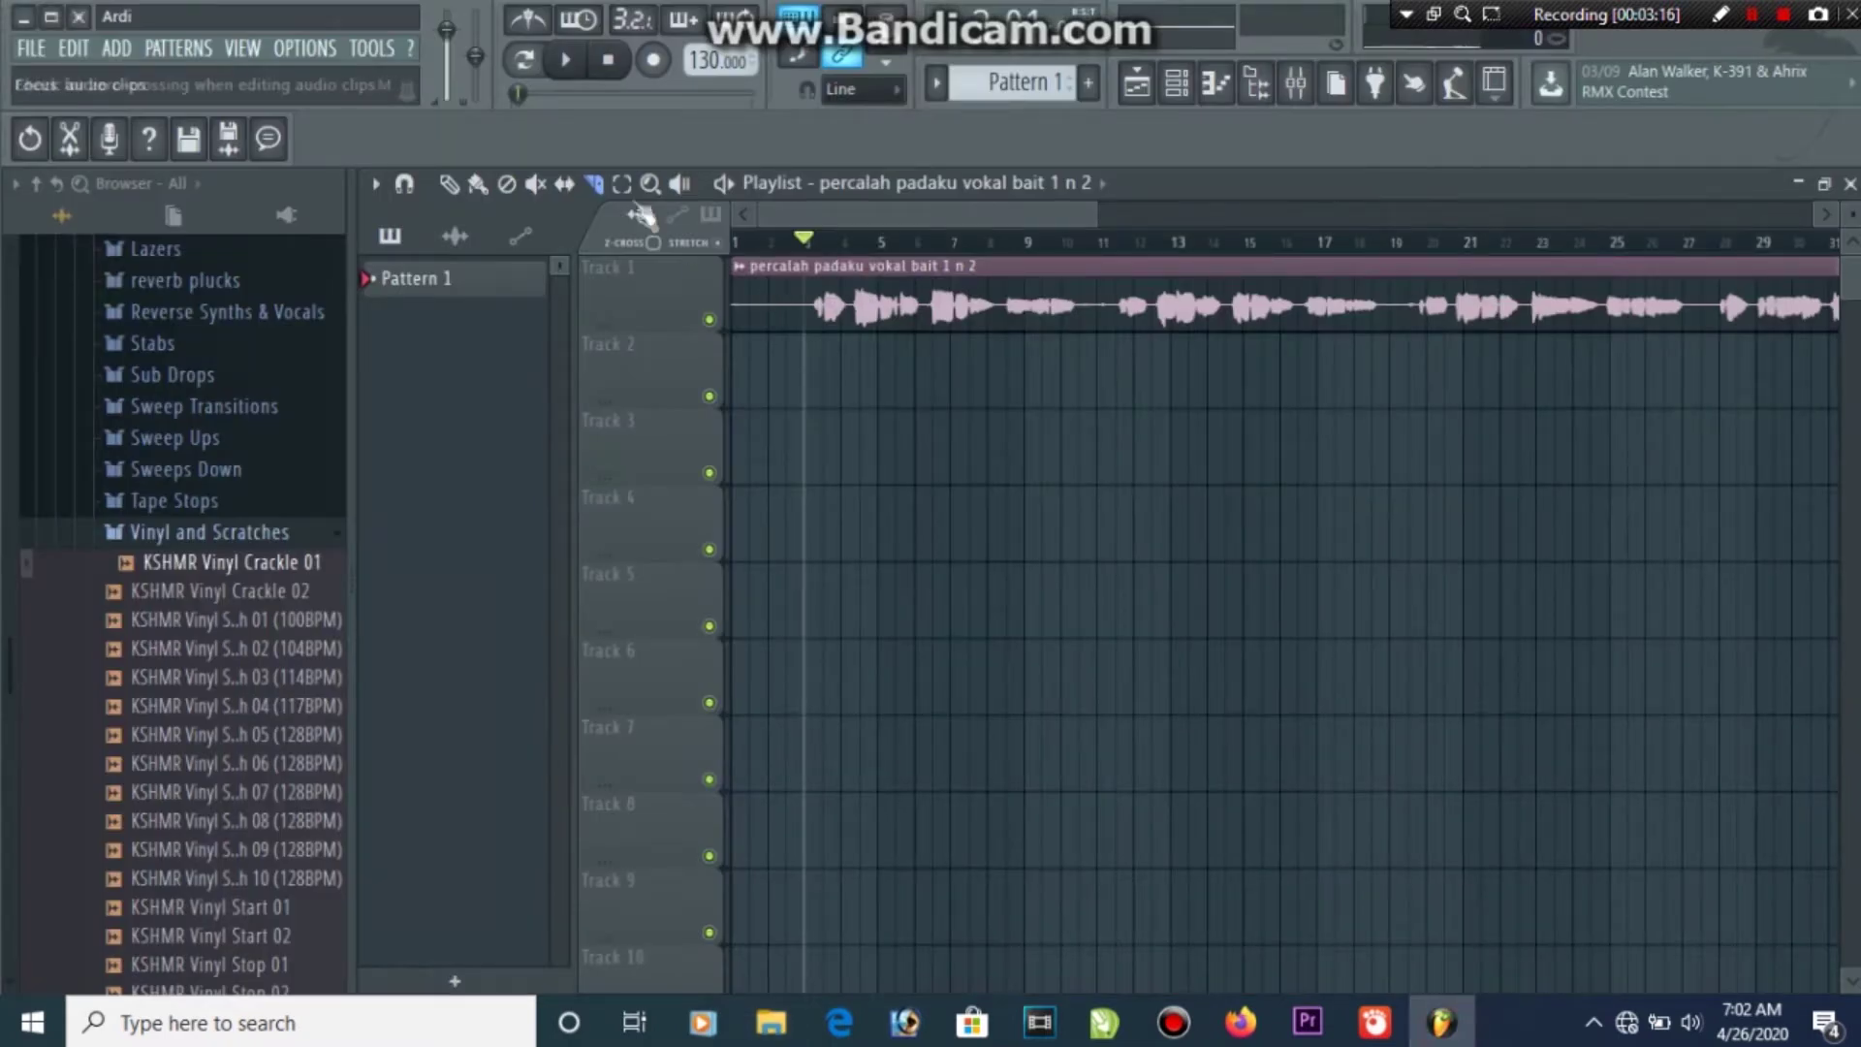
Switch playback from song mode to pattern mode and back twice, finishing in song mode
click(526, 61)
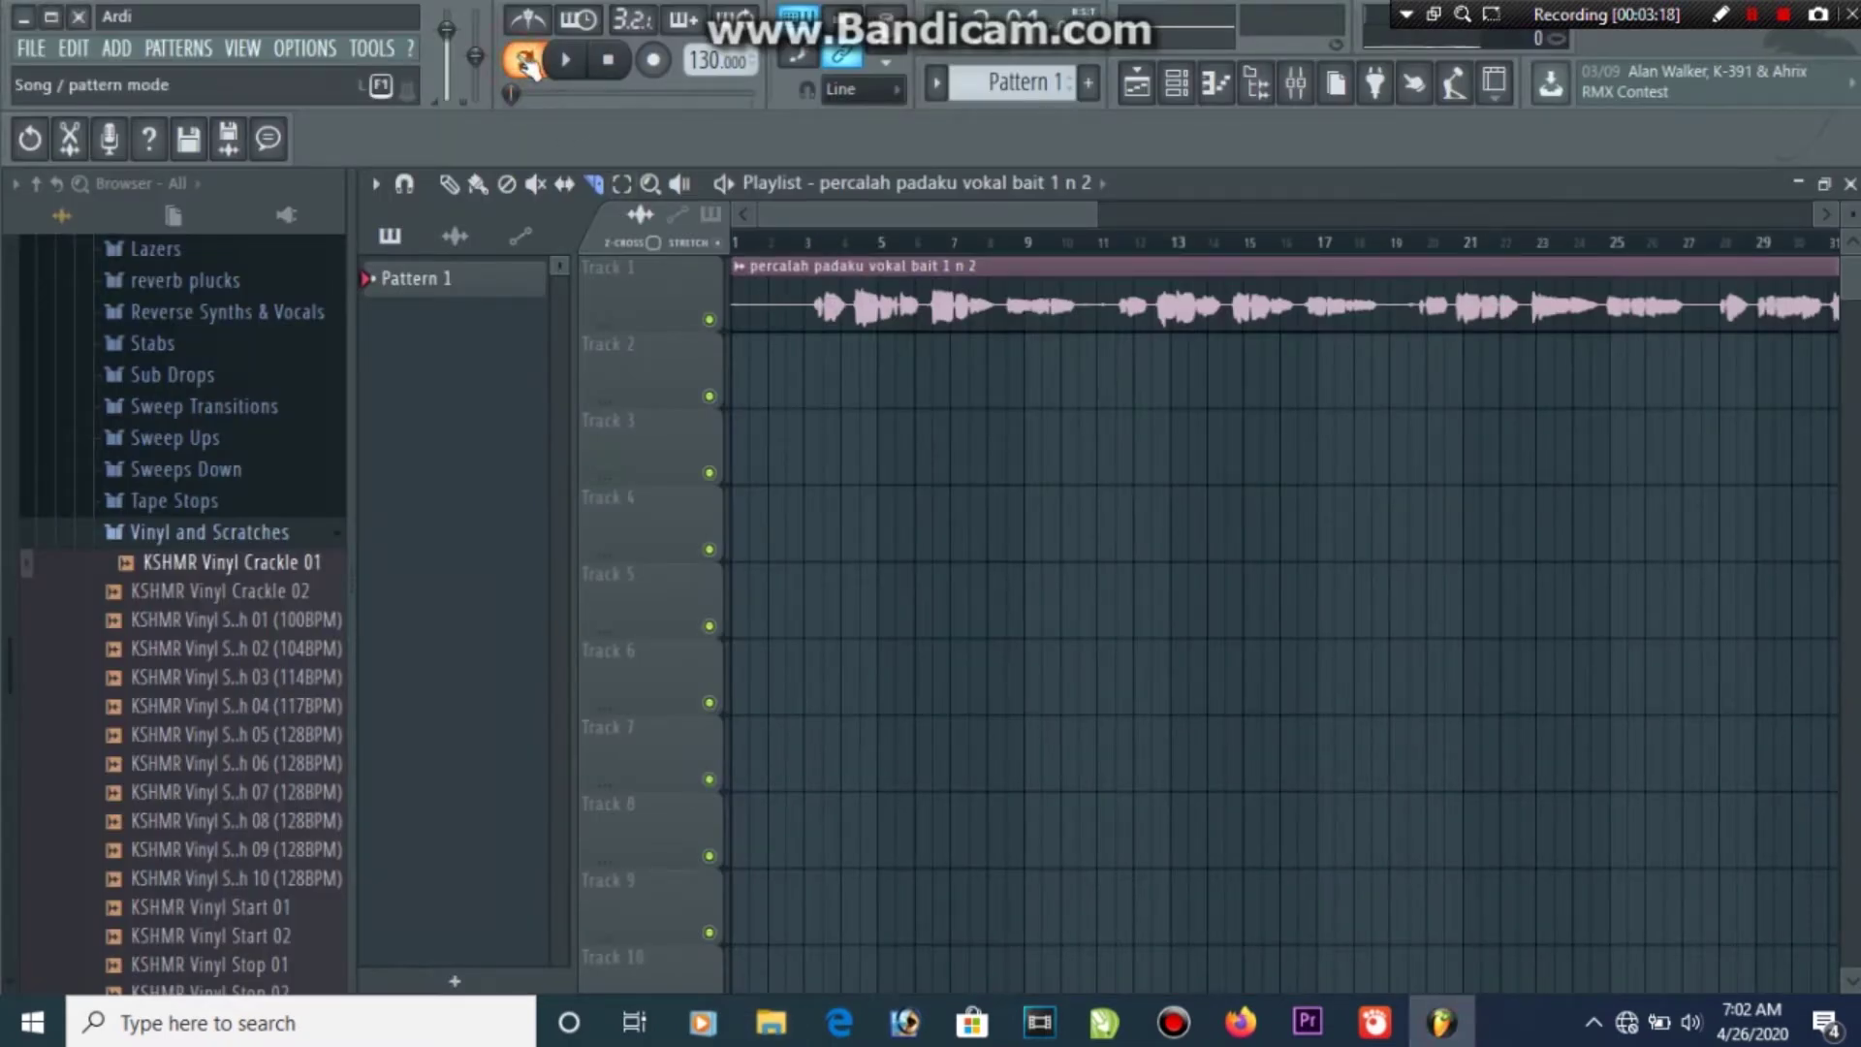
click(528, 64)
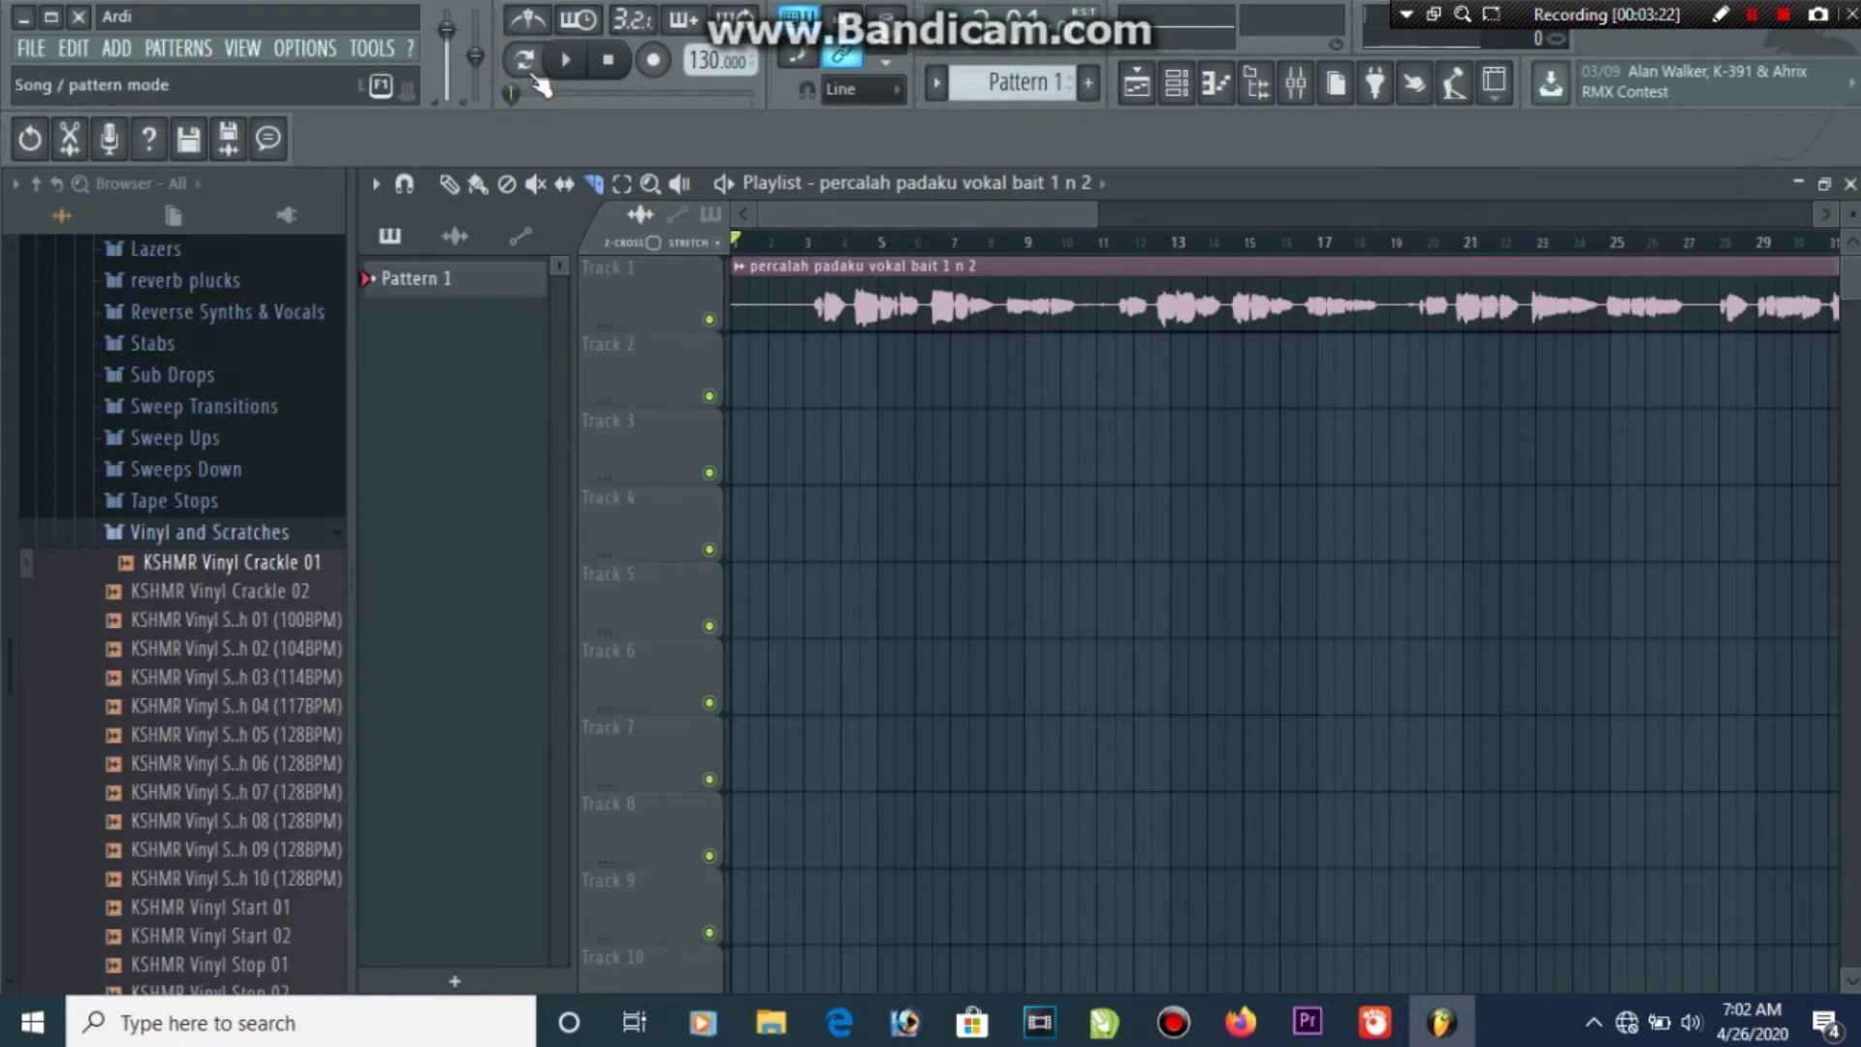
click(529, 66)
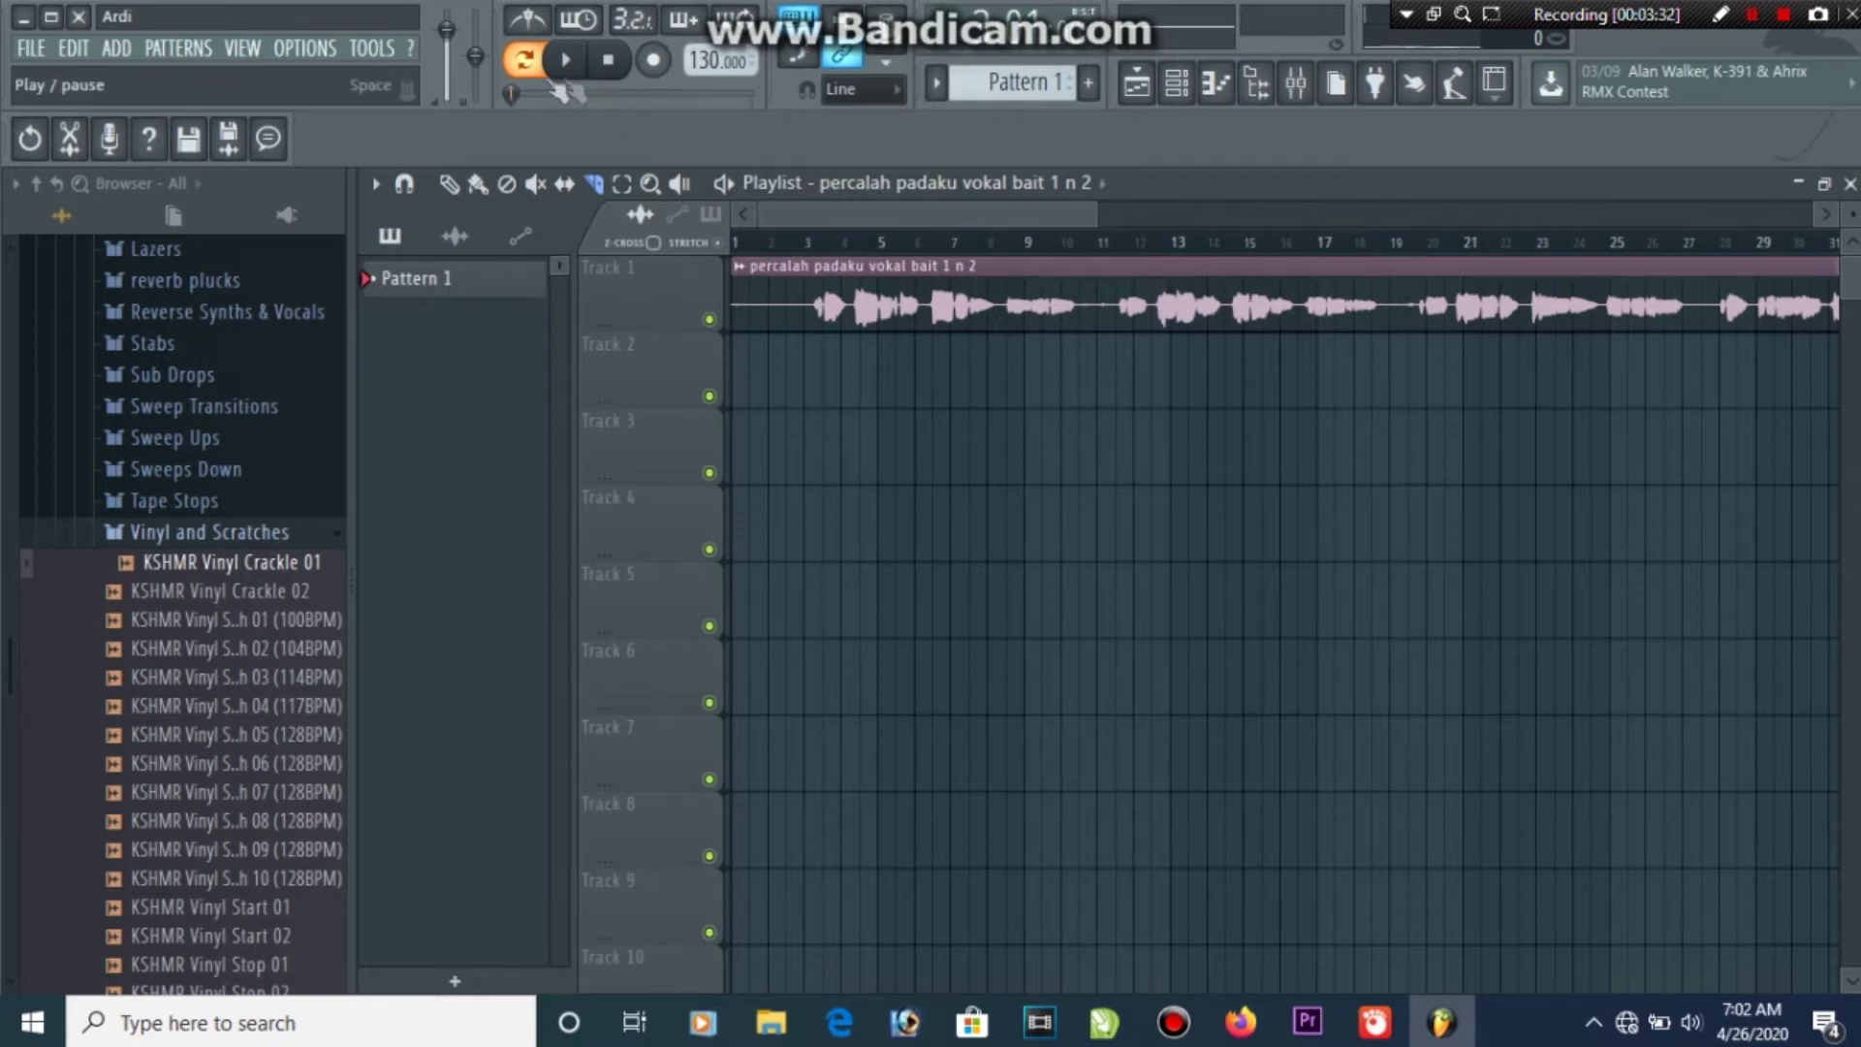
click(524, 74)
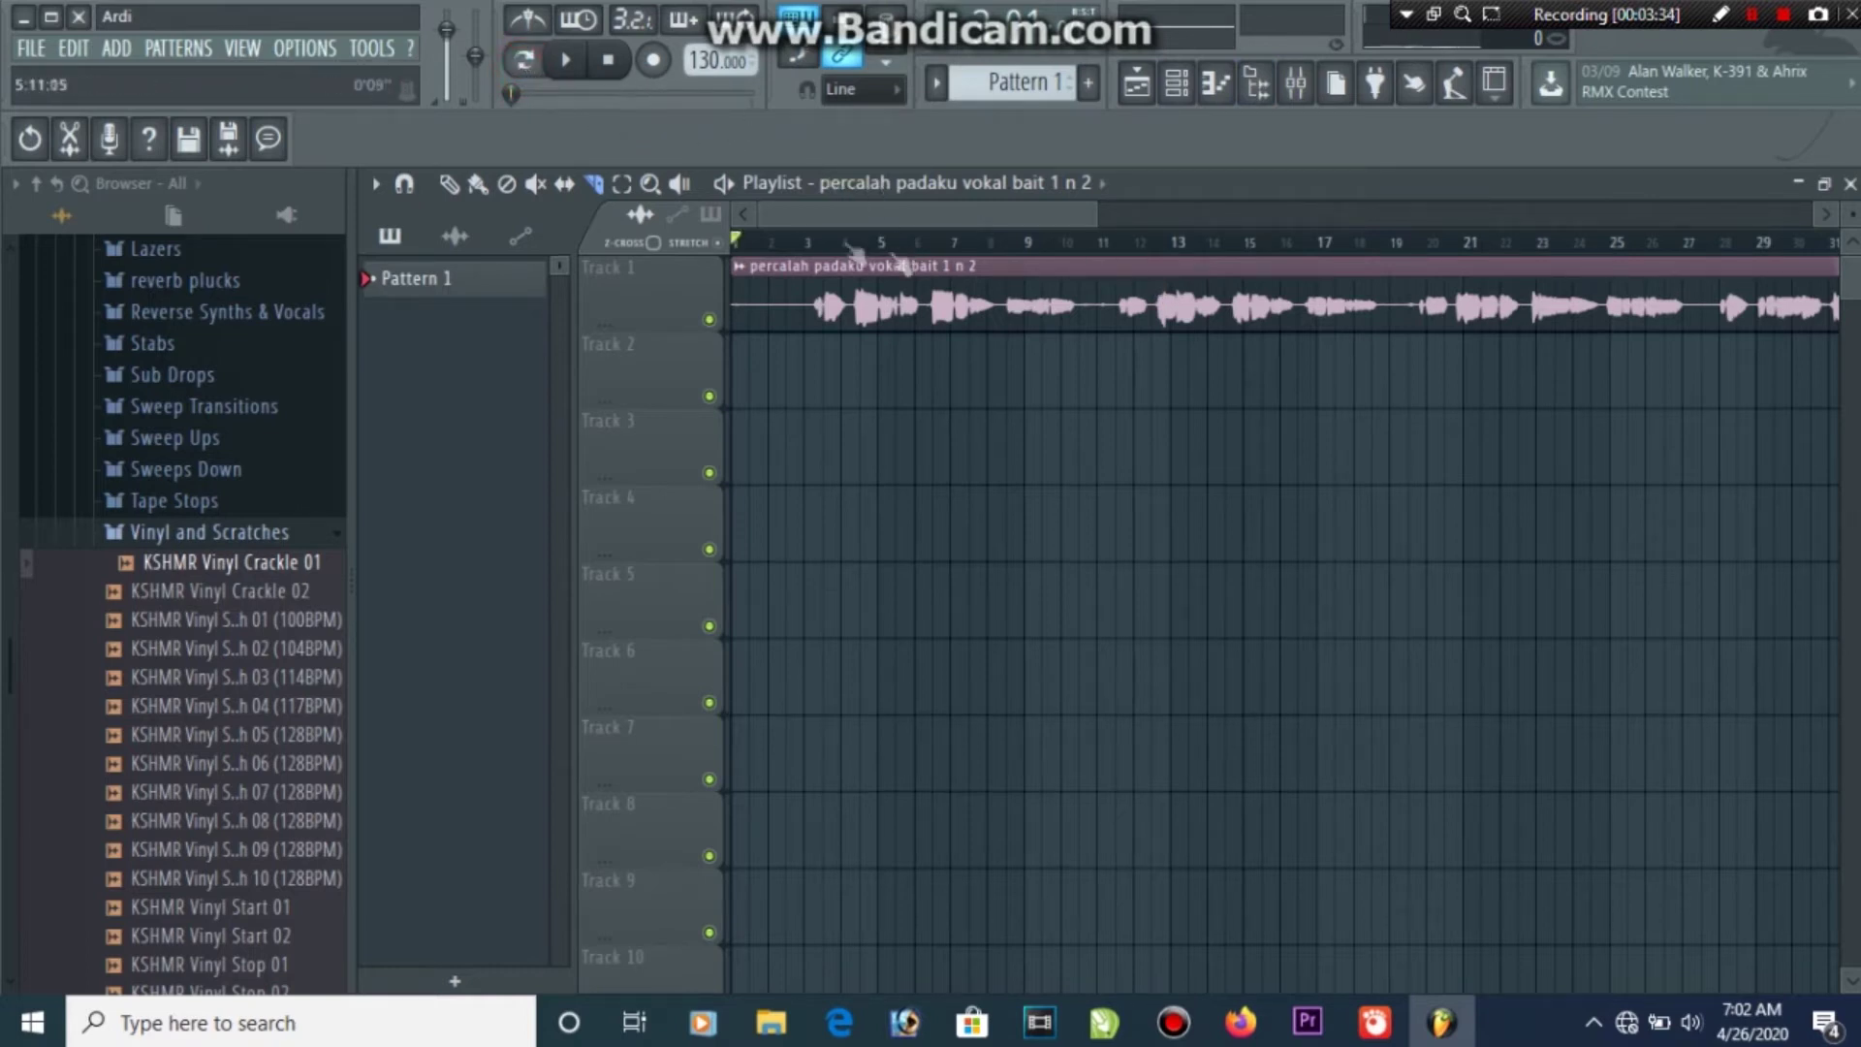
Play the song briefly from bar 3, stop, and return the playhead to bar 1
click(811, 240)
key(space)
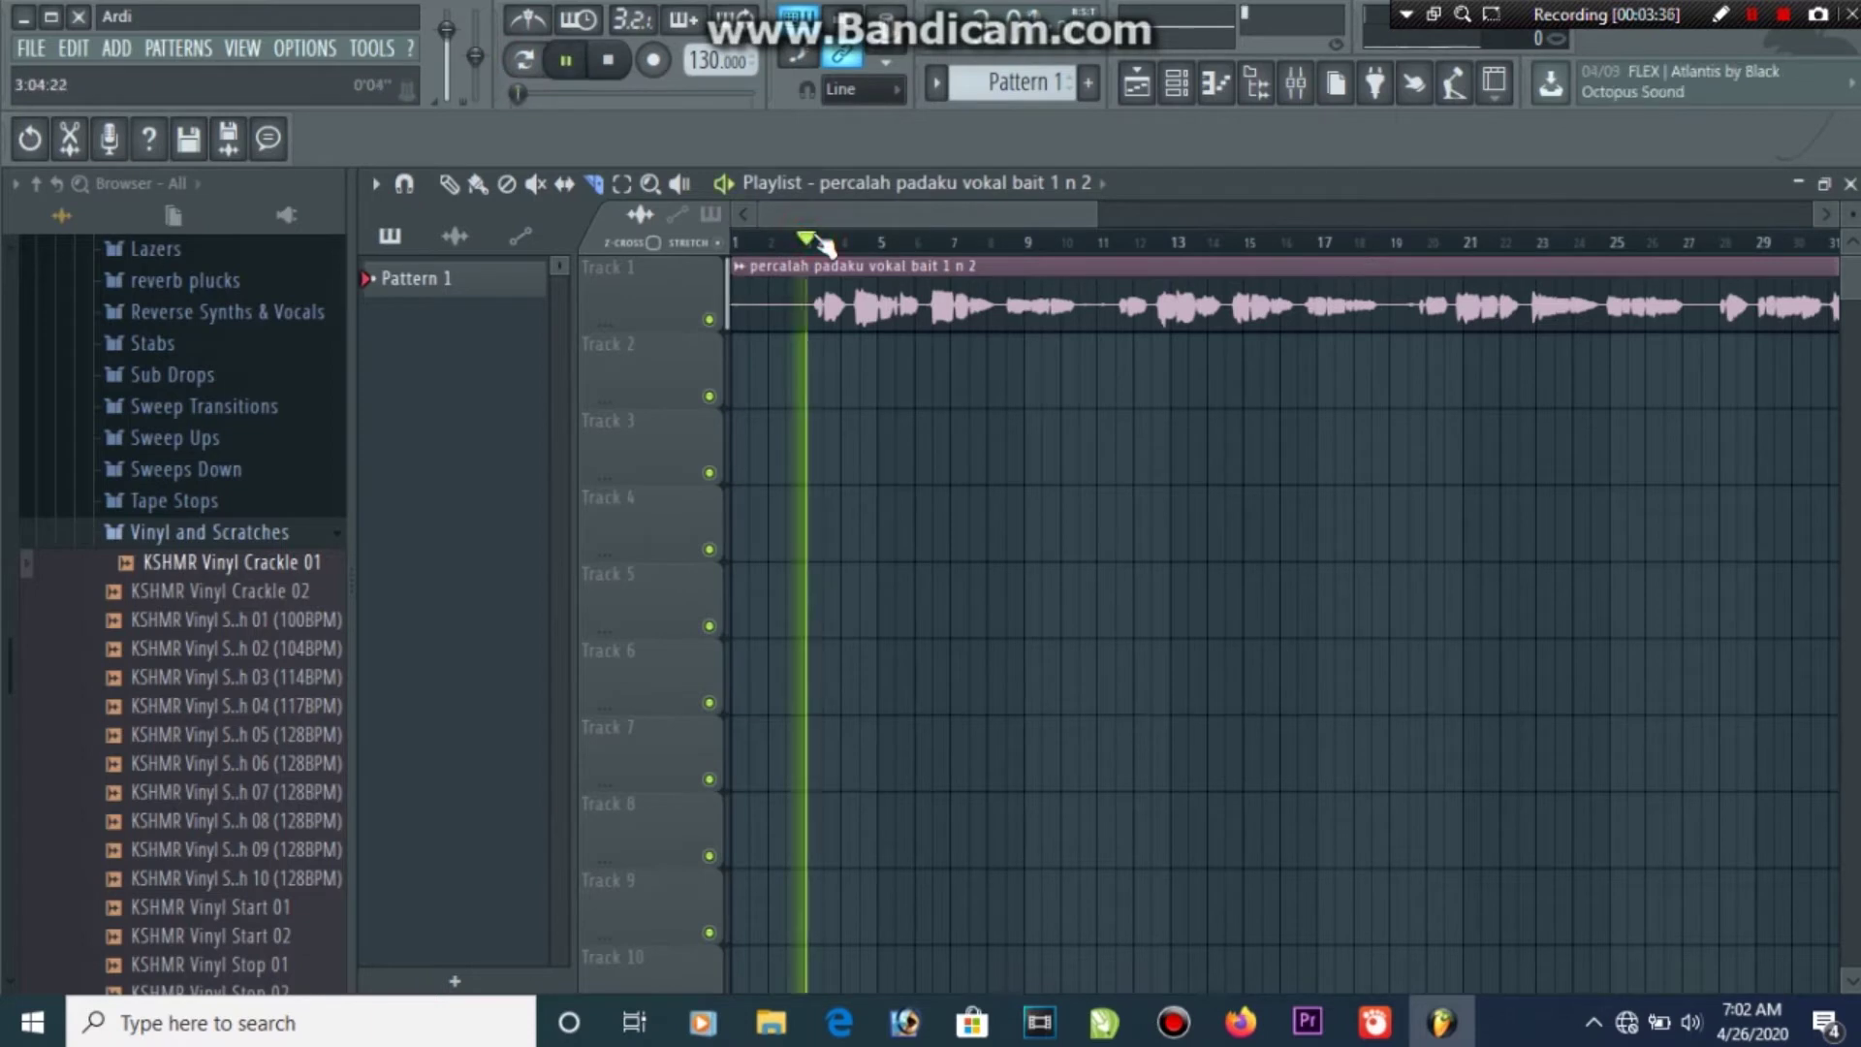
key(space)
click(804, 242)
click(739, 242)
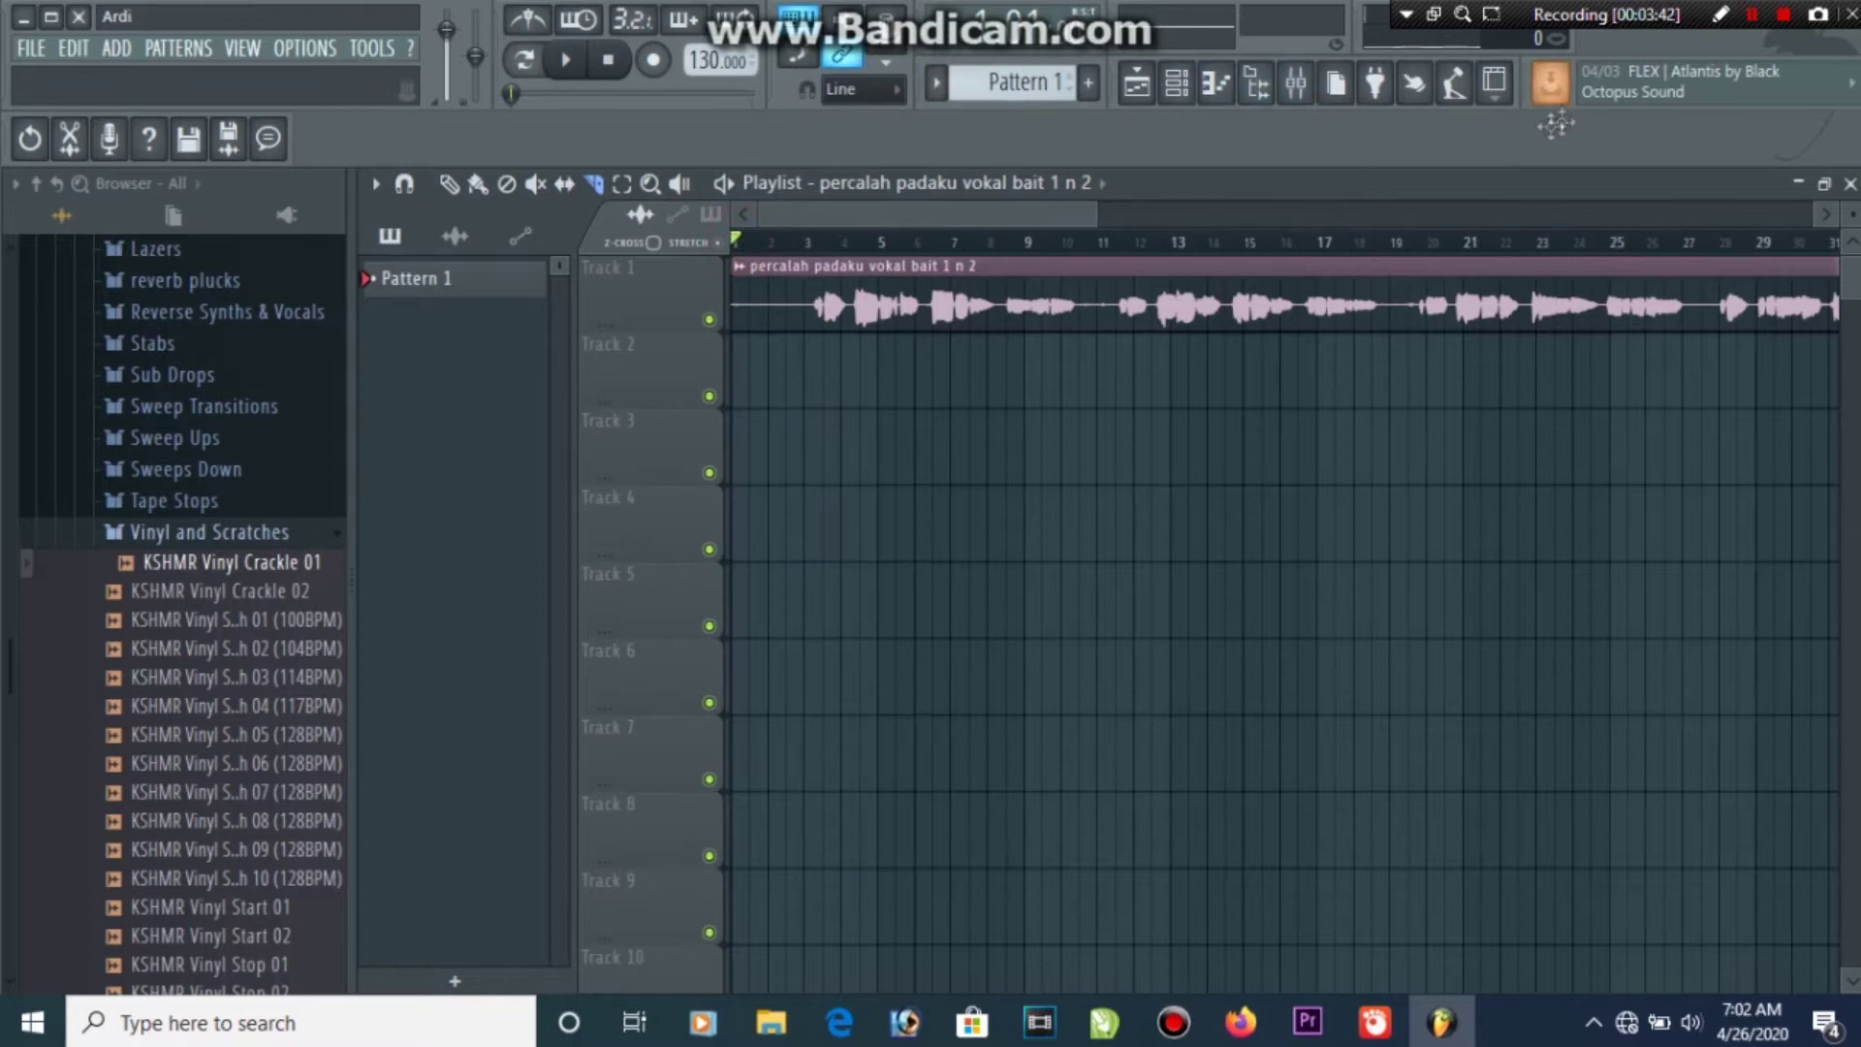
Delete the two unused vocal channels from the channel rack, keeping only "percalah padaku vokal bait 1 n 2"
click(1184, 88)
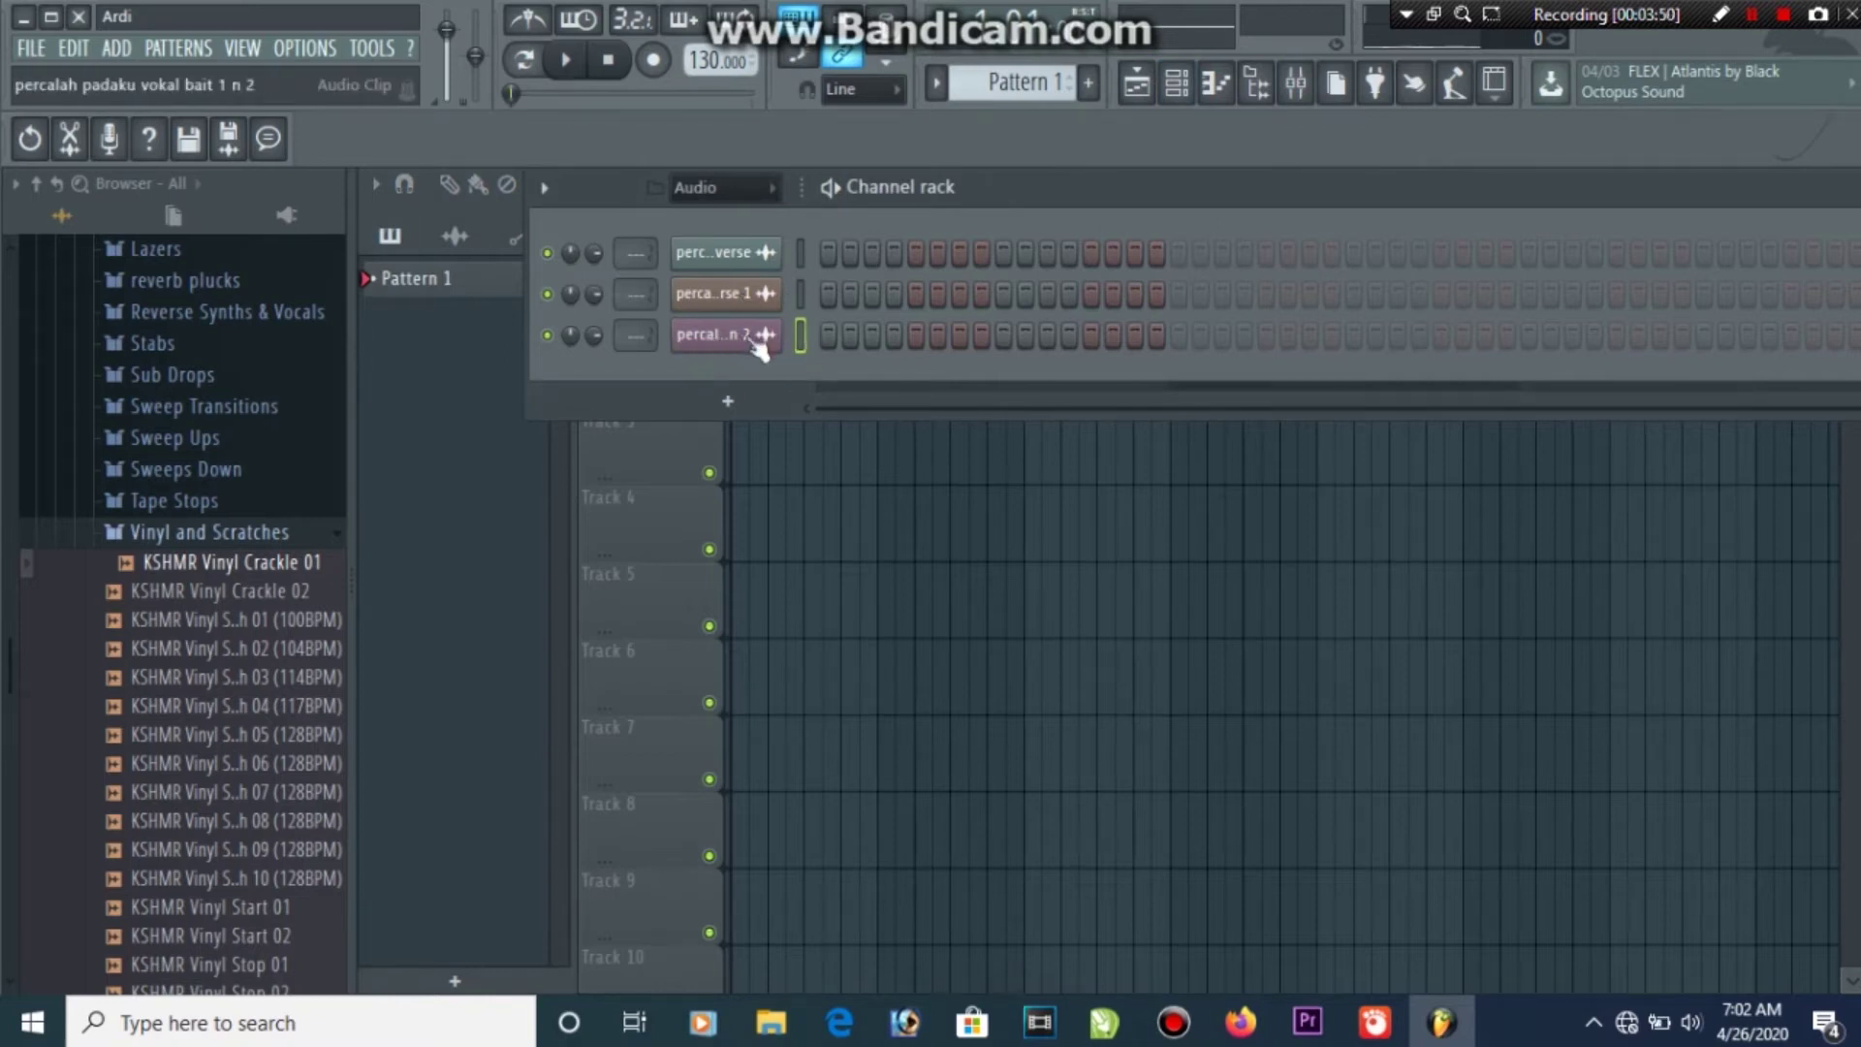
right_click(745, 294)
click(826, 566)
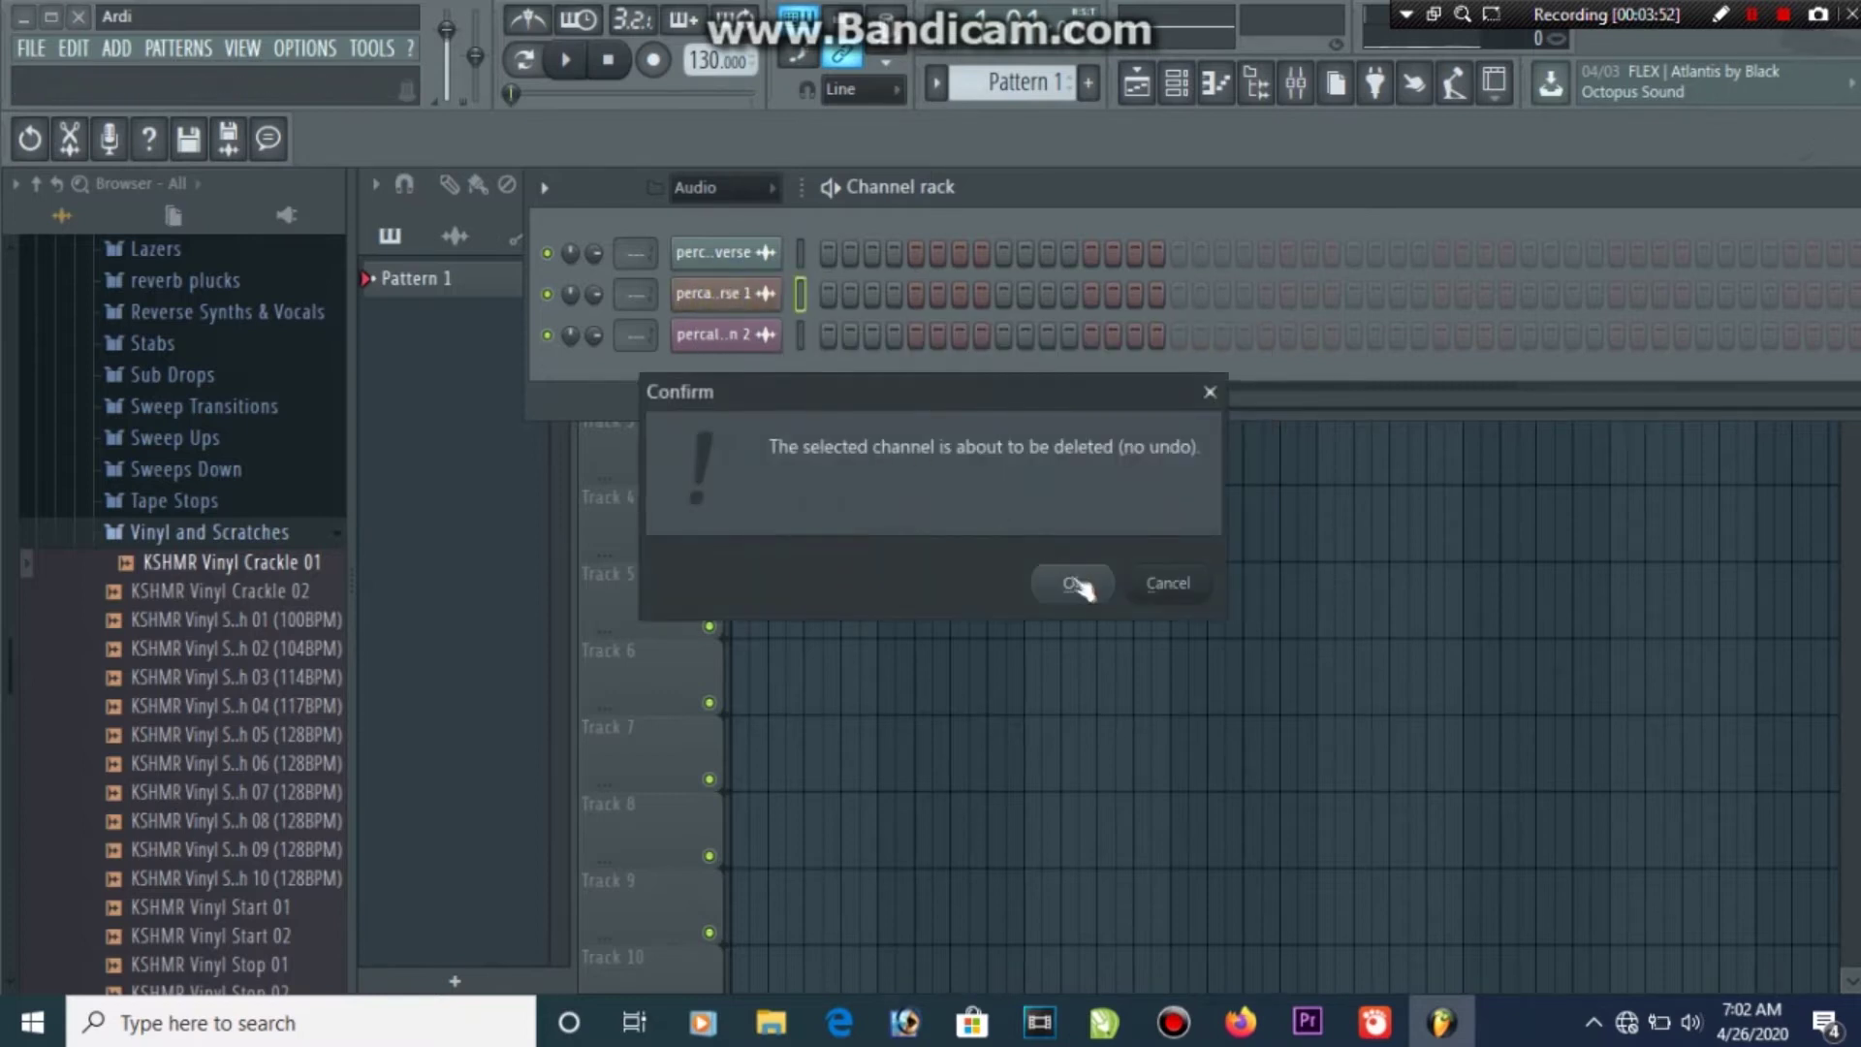
click(1080, 585)
right_click(714, 252)
click(948, 516)
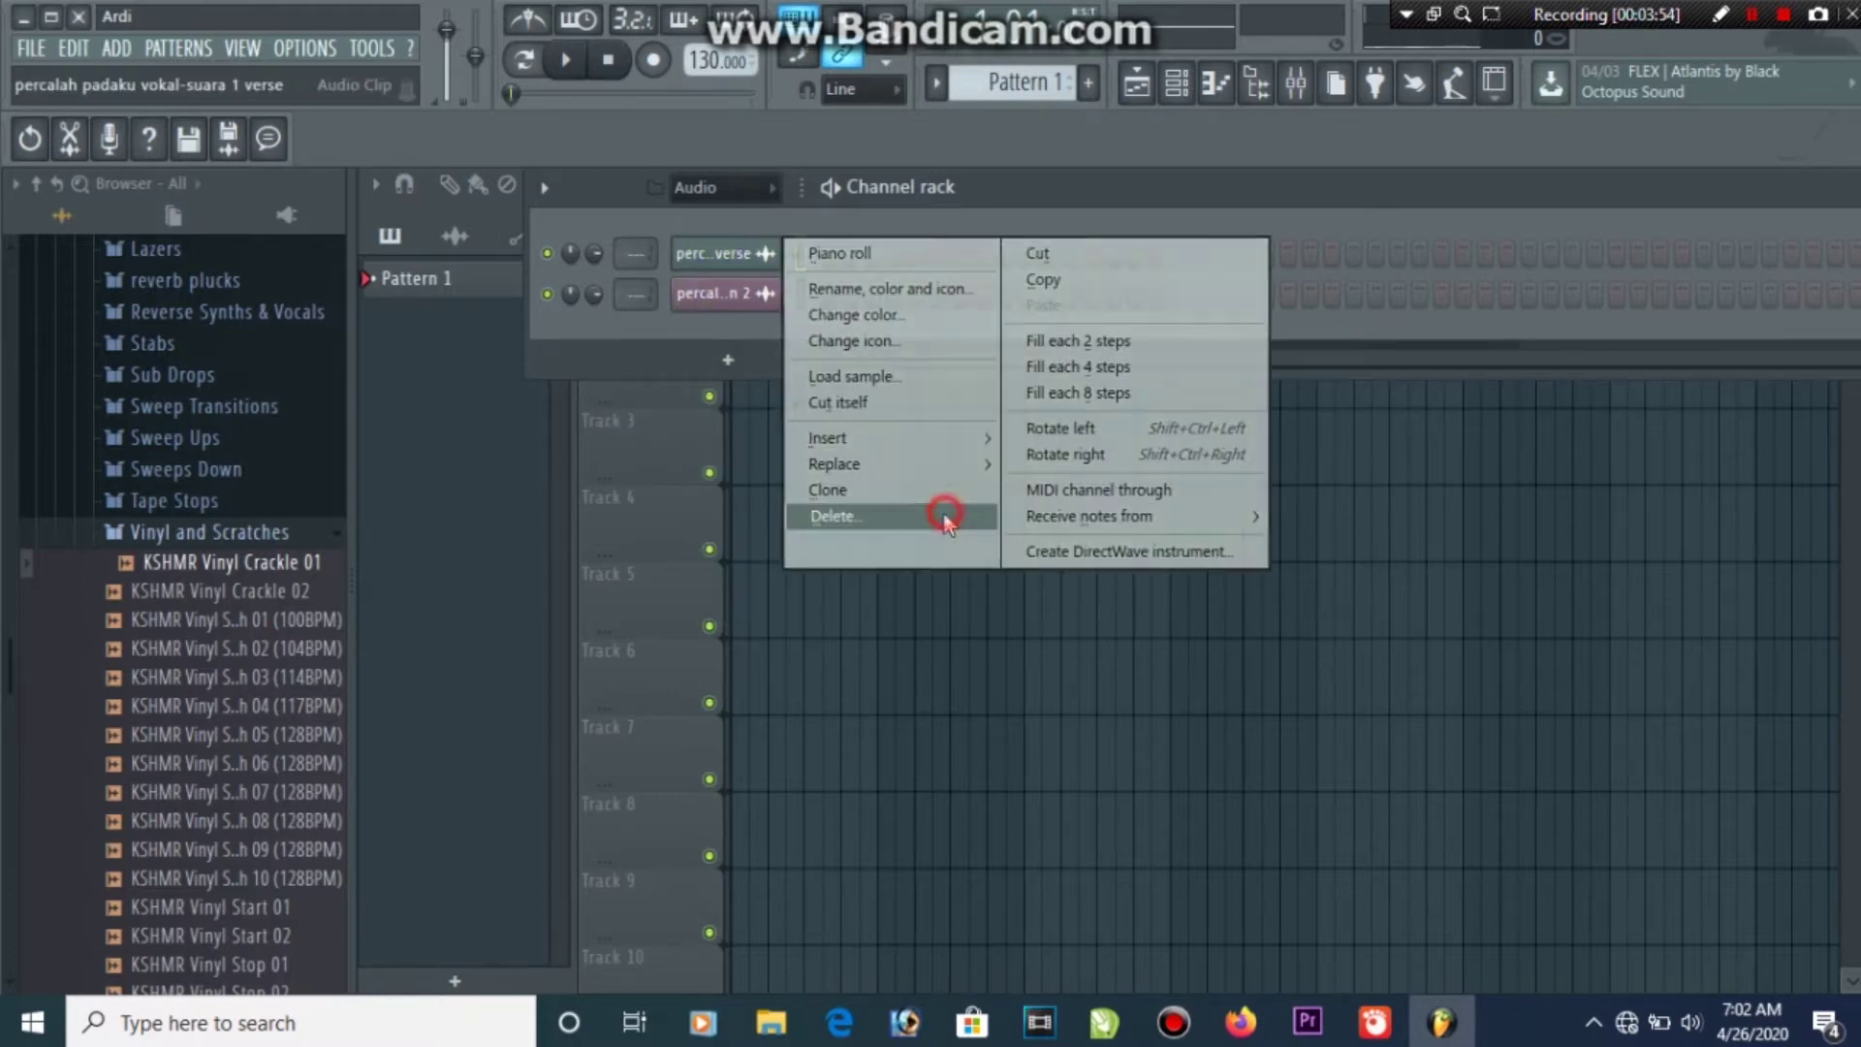
click(1078, 584)
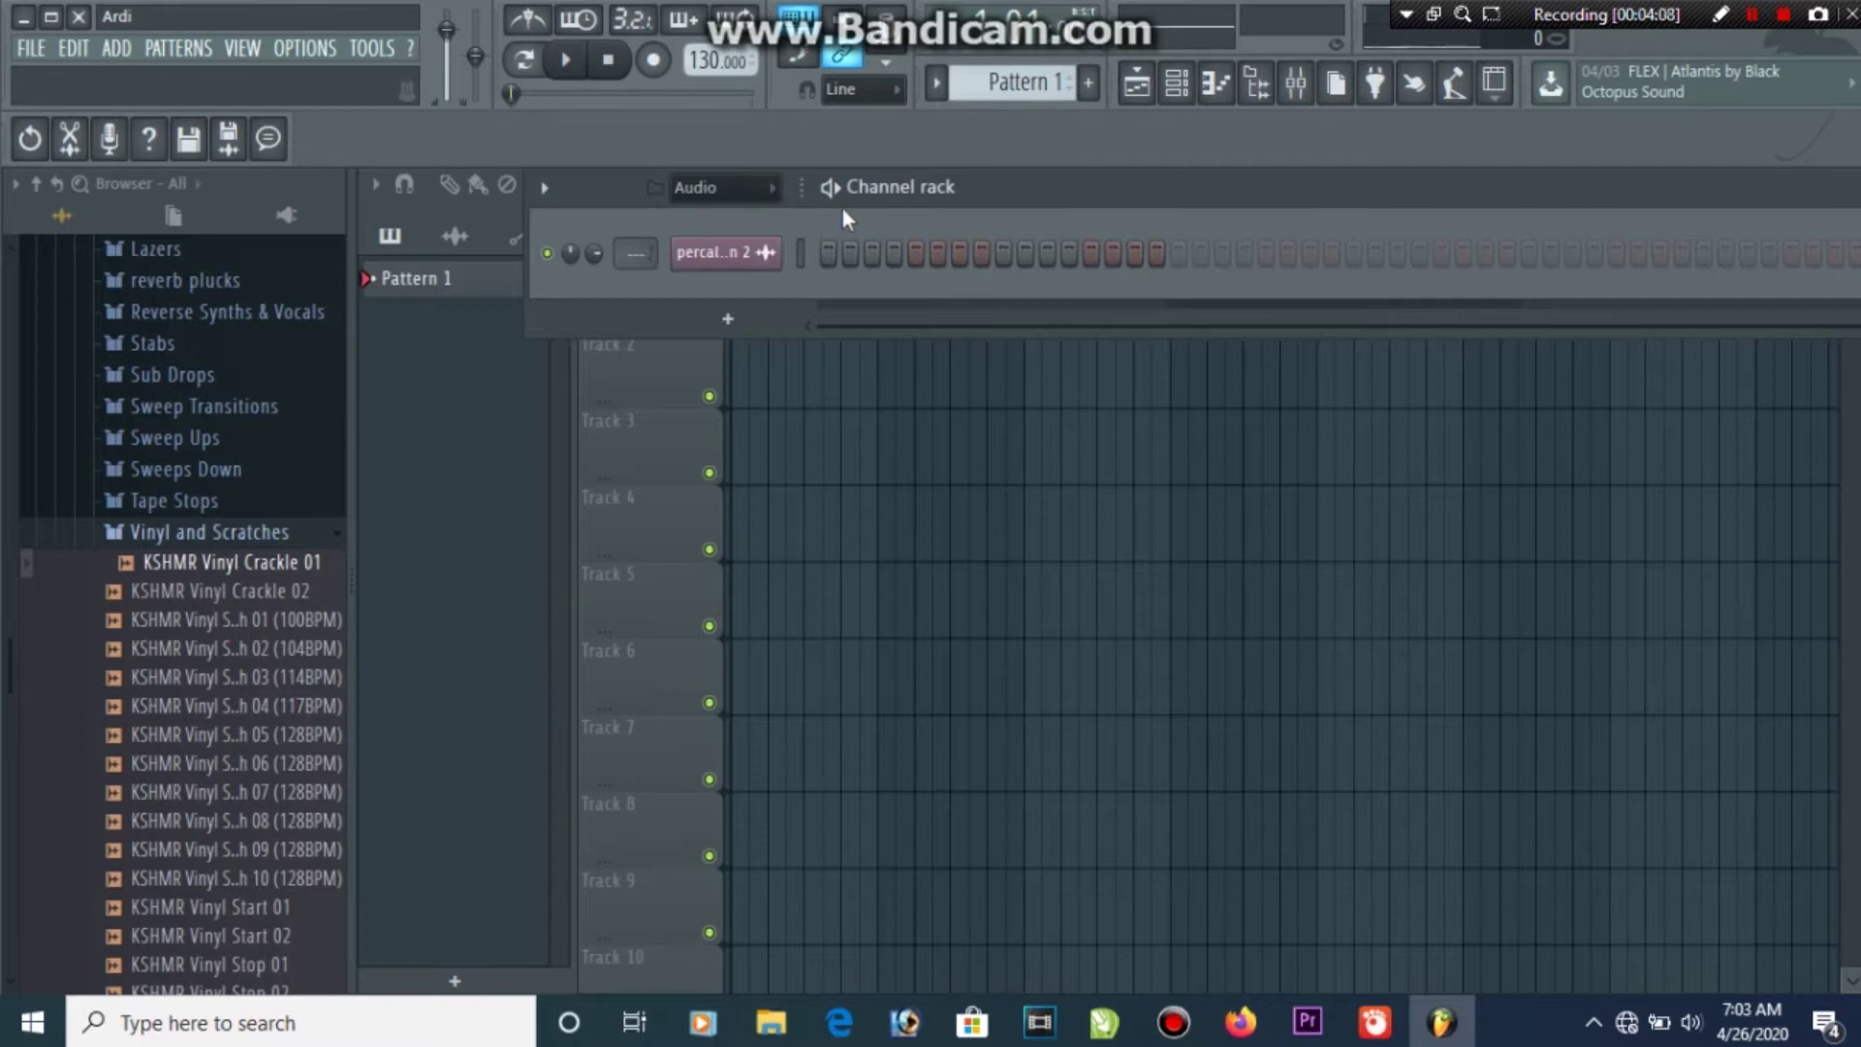
Select the "percalah padaku vokal bait 1 n 2" channel and route it to mixer insert 1
click(742, 250)
click(742, 250)
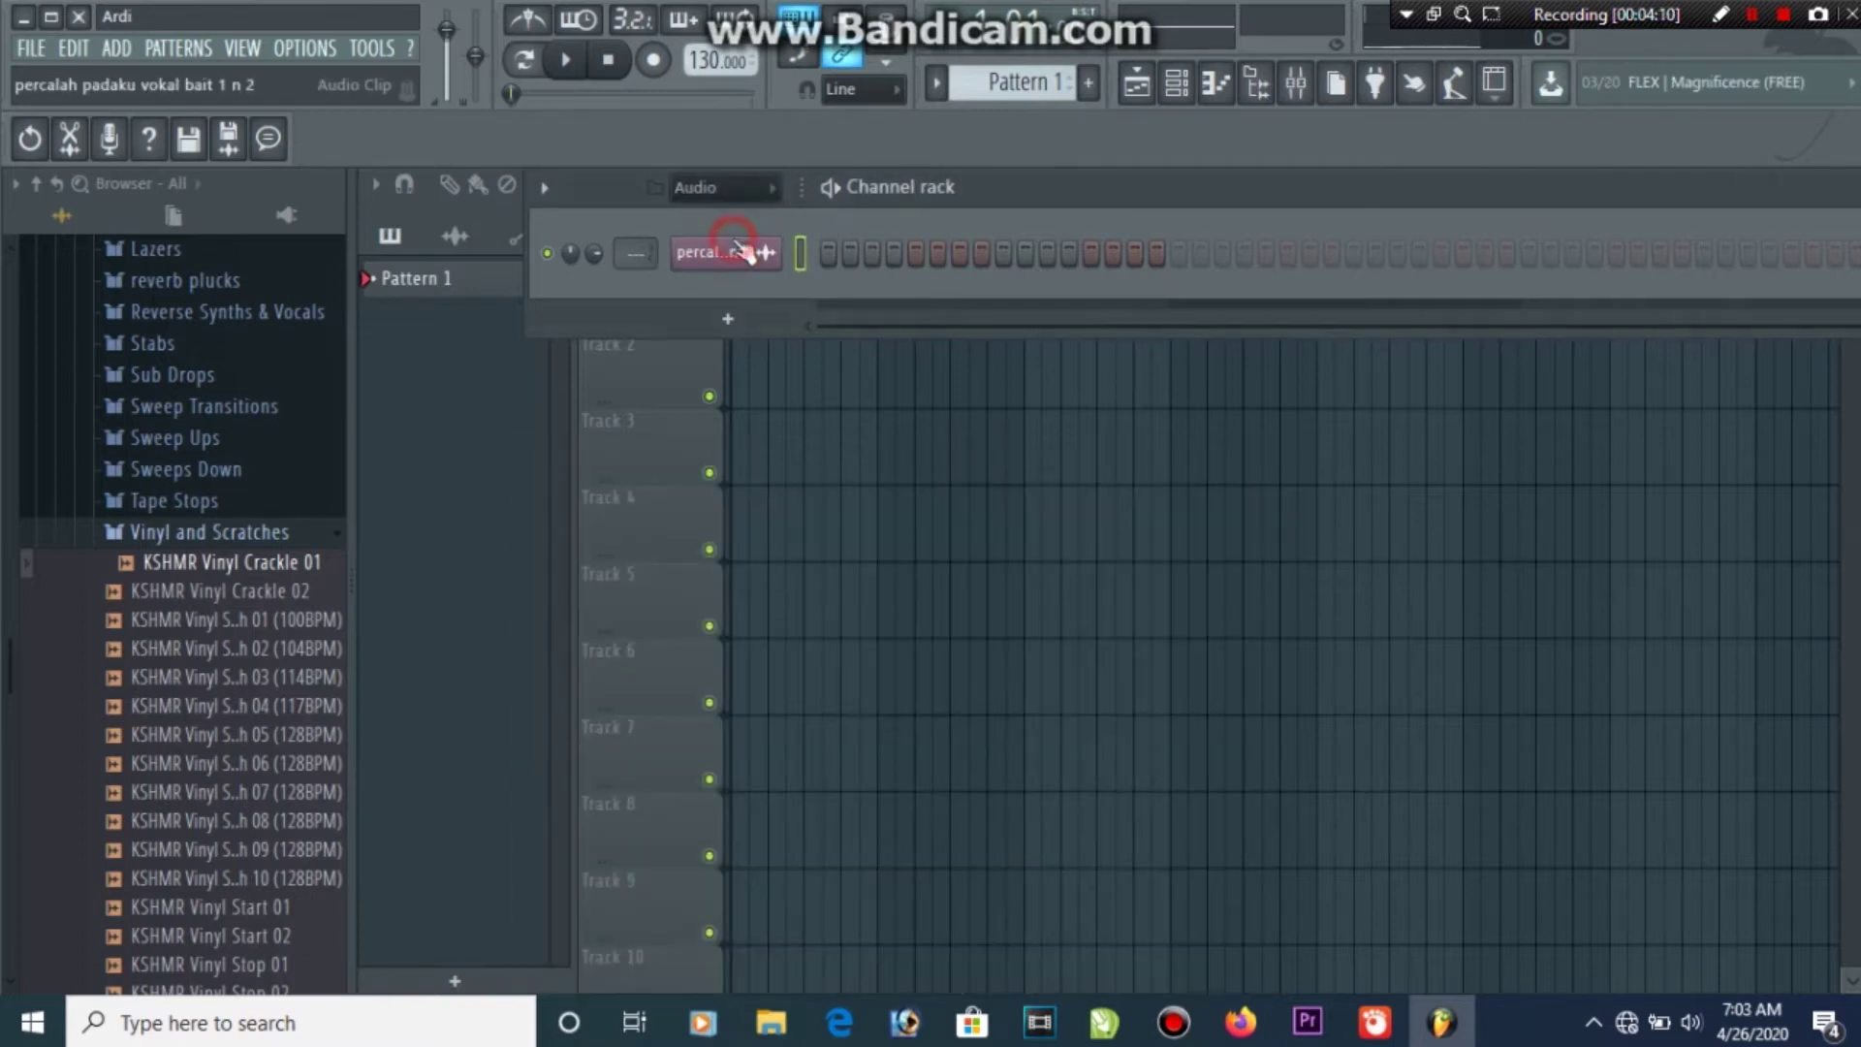
click(741, 250)
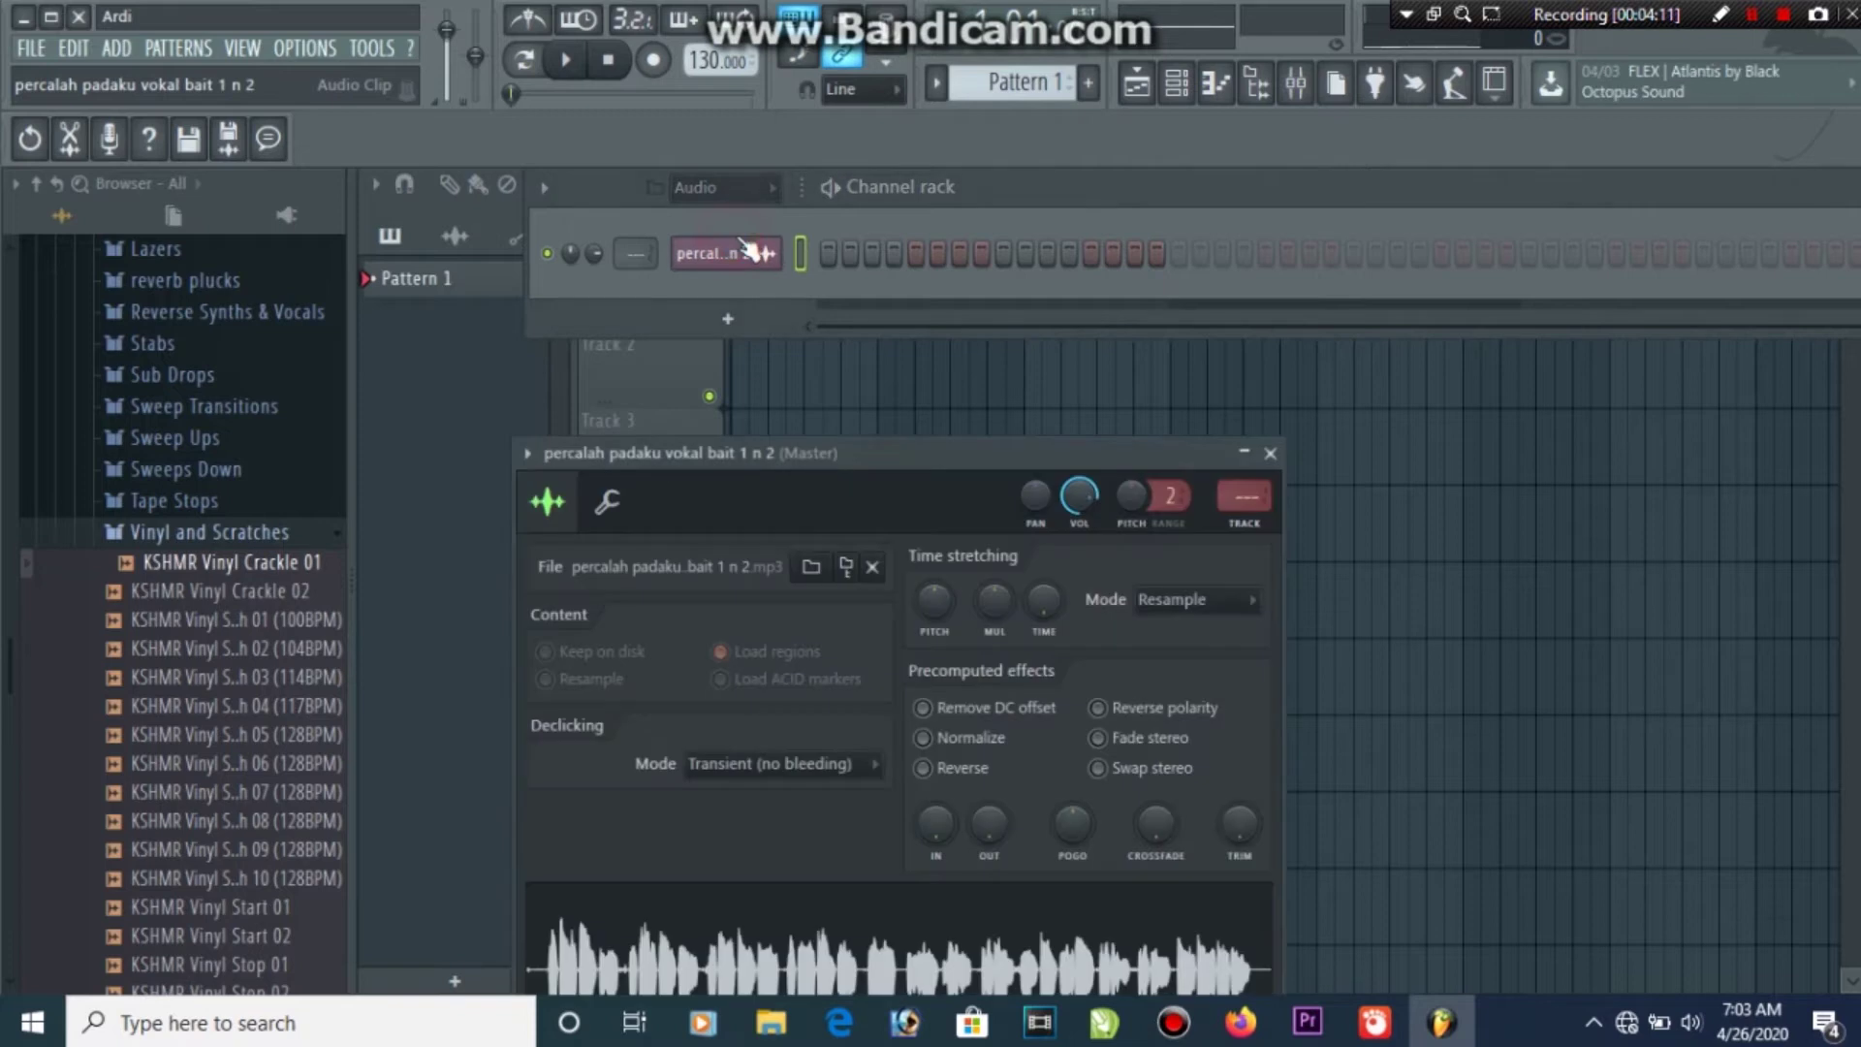
click(1301, 82)
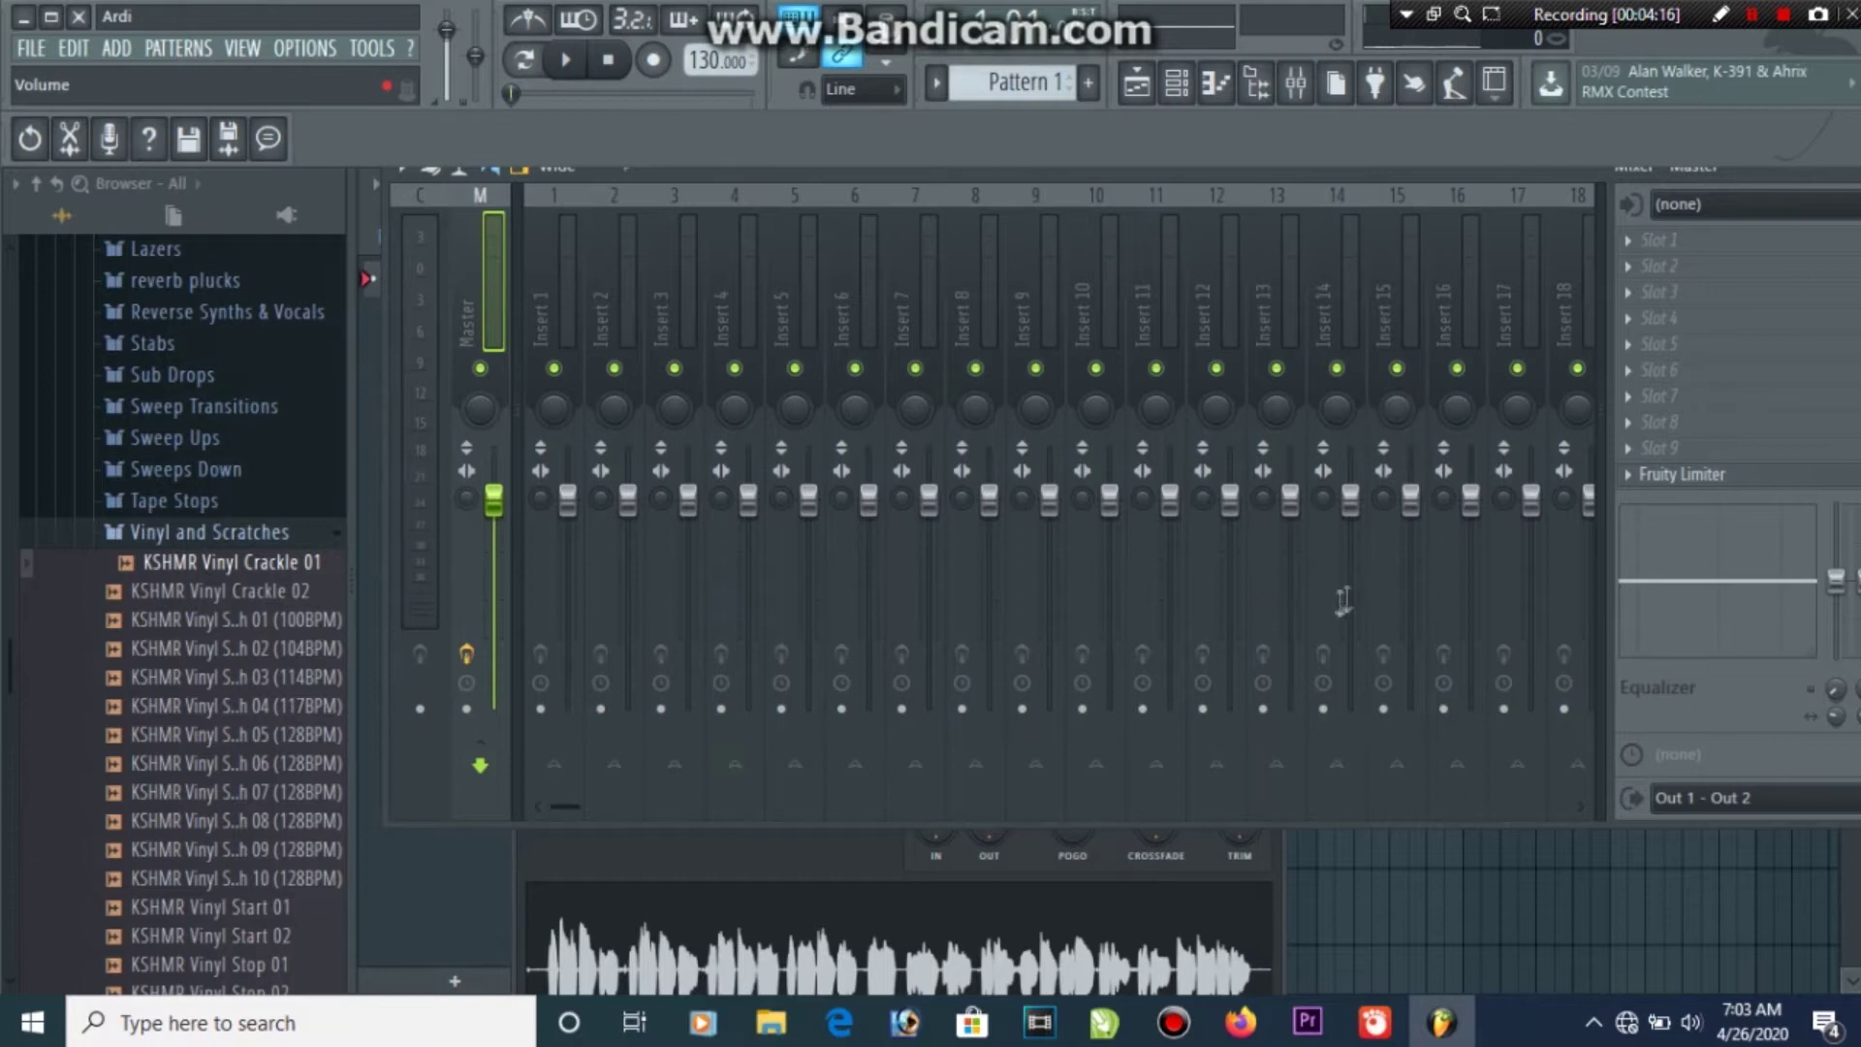
right_click(535, 293)
click(535, 292)
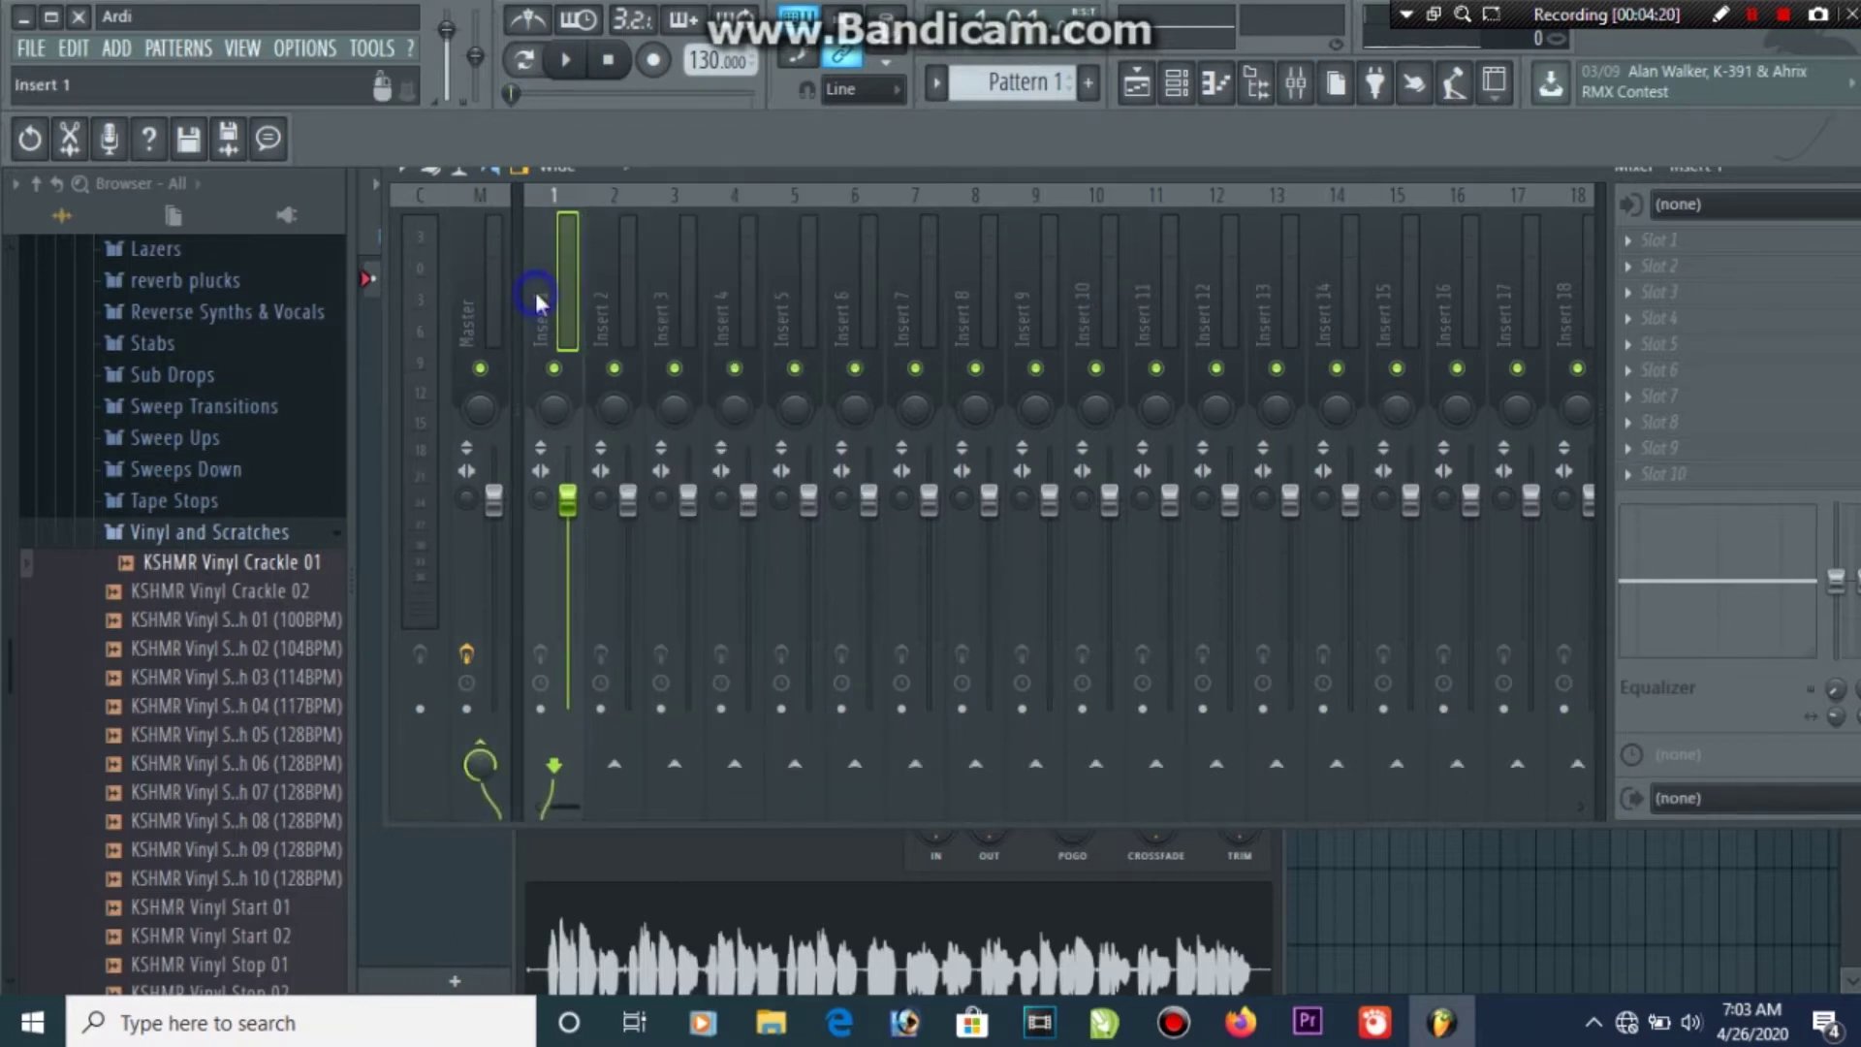
right_click(535, 293)
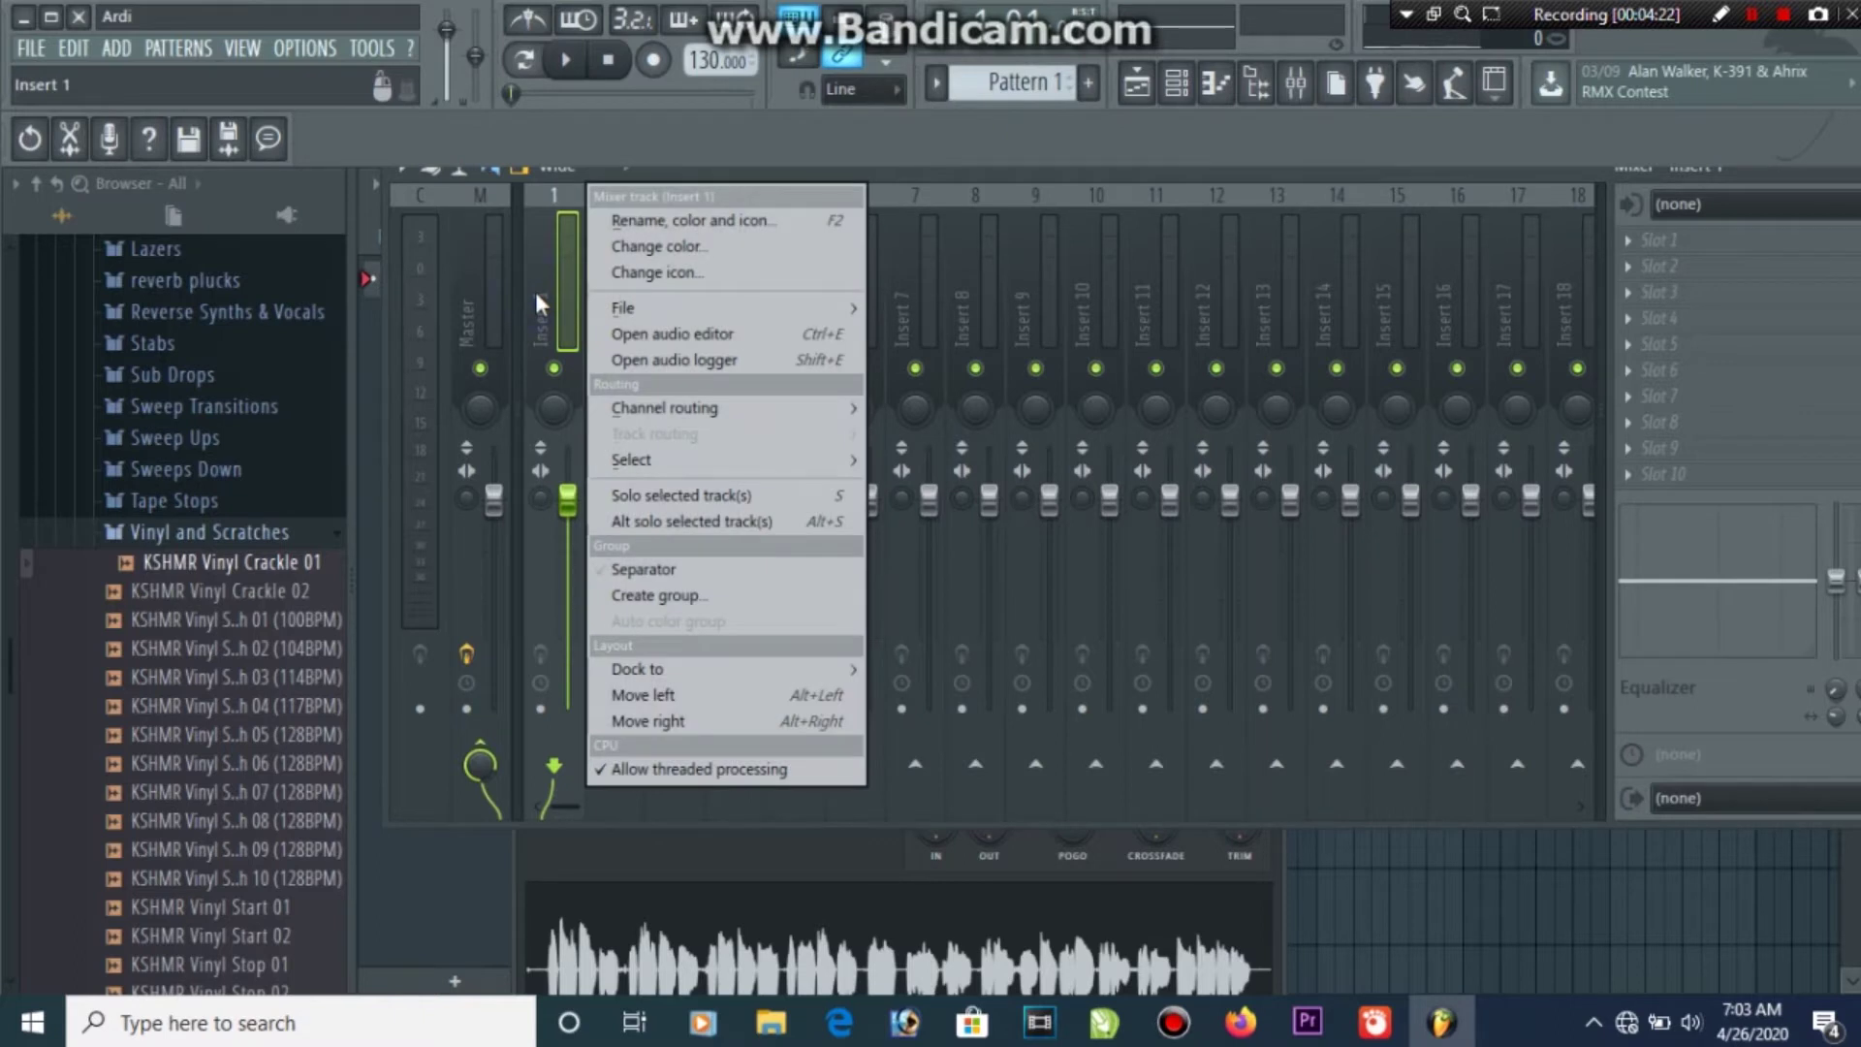
mouse_move(650, 417)
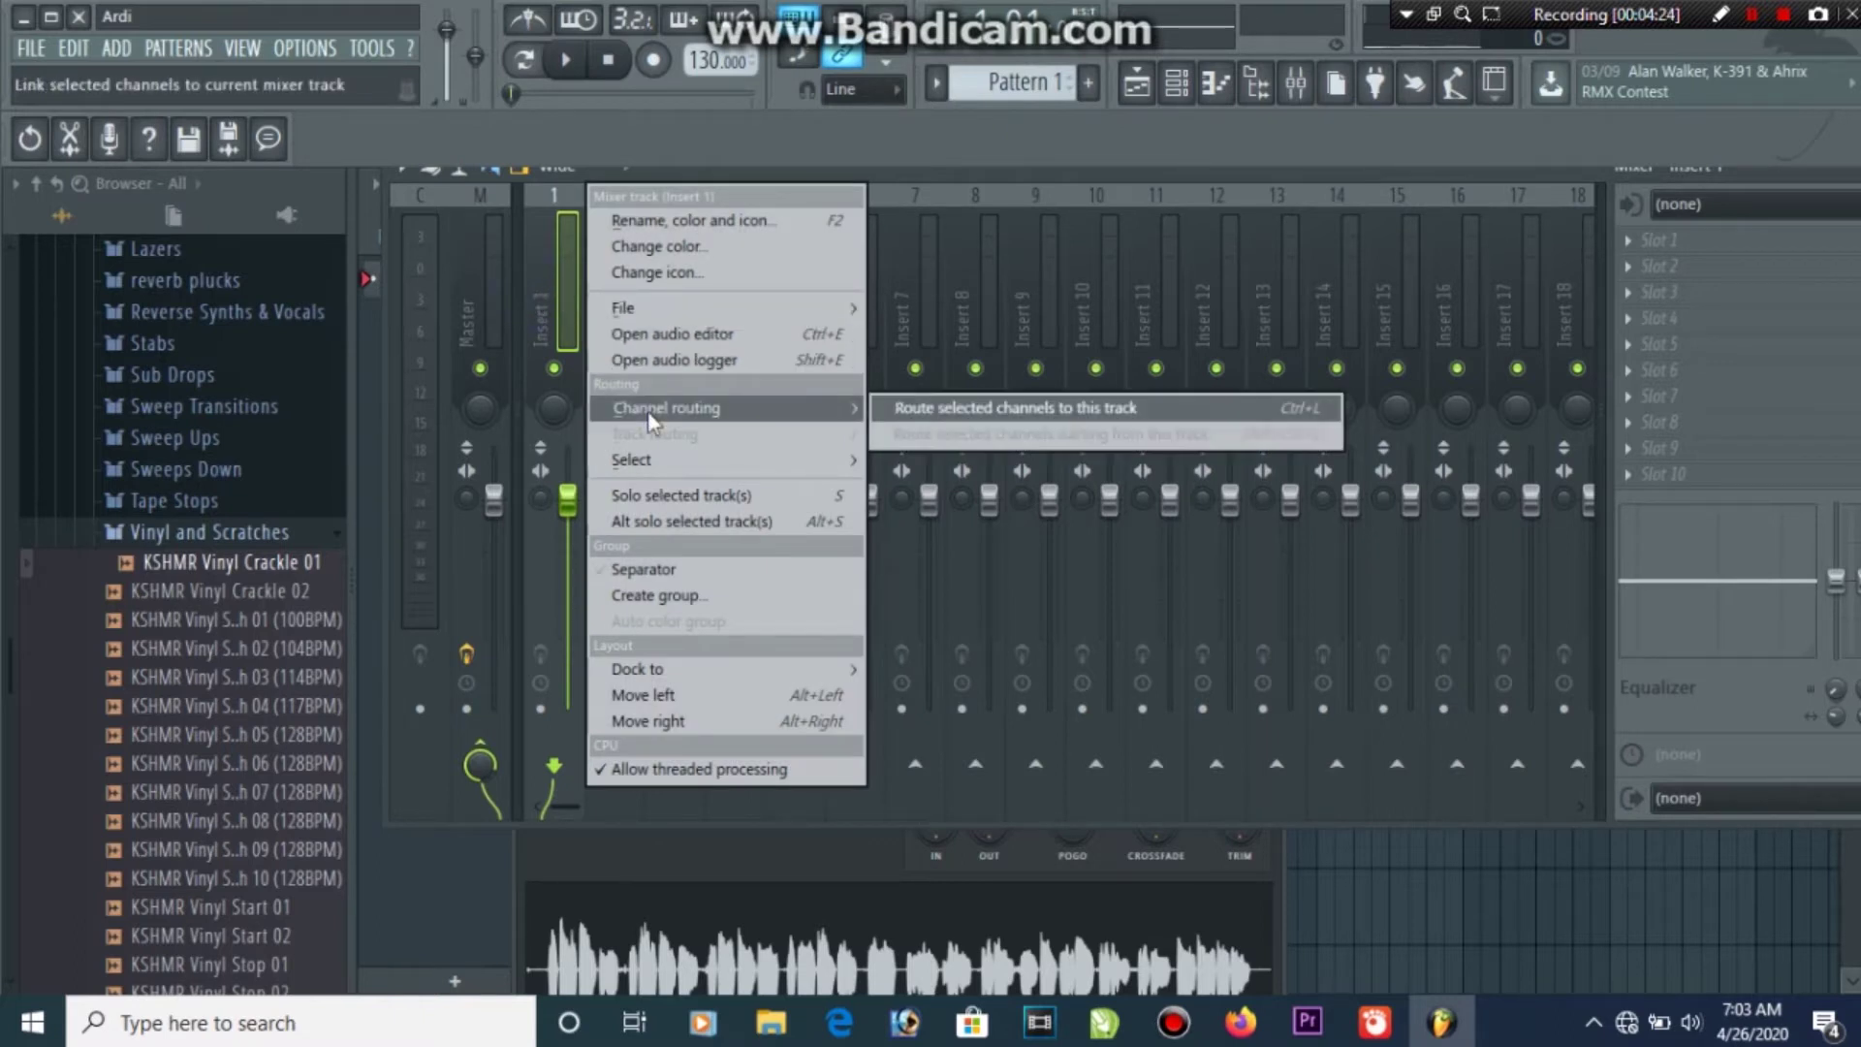
click(993, 417)
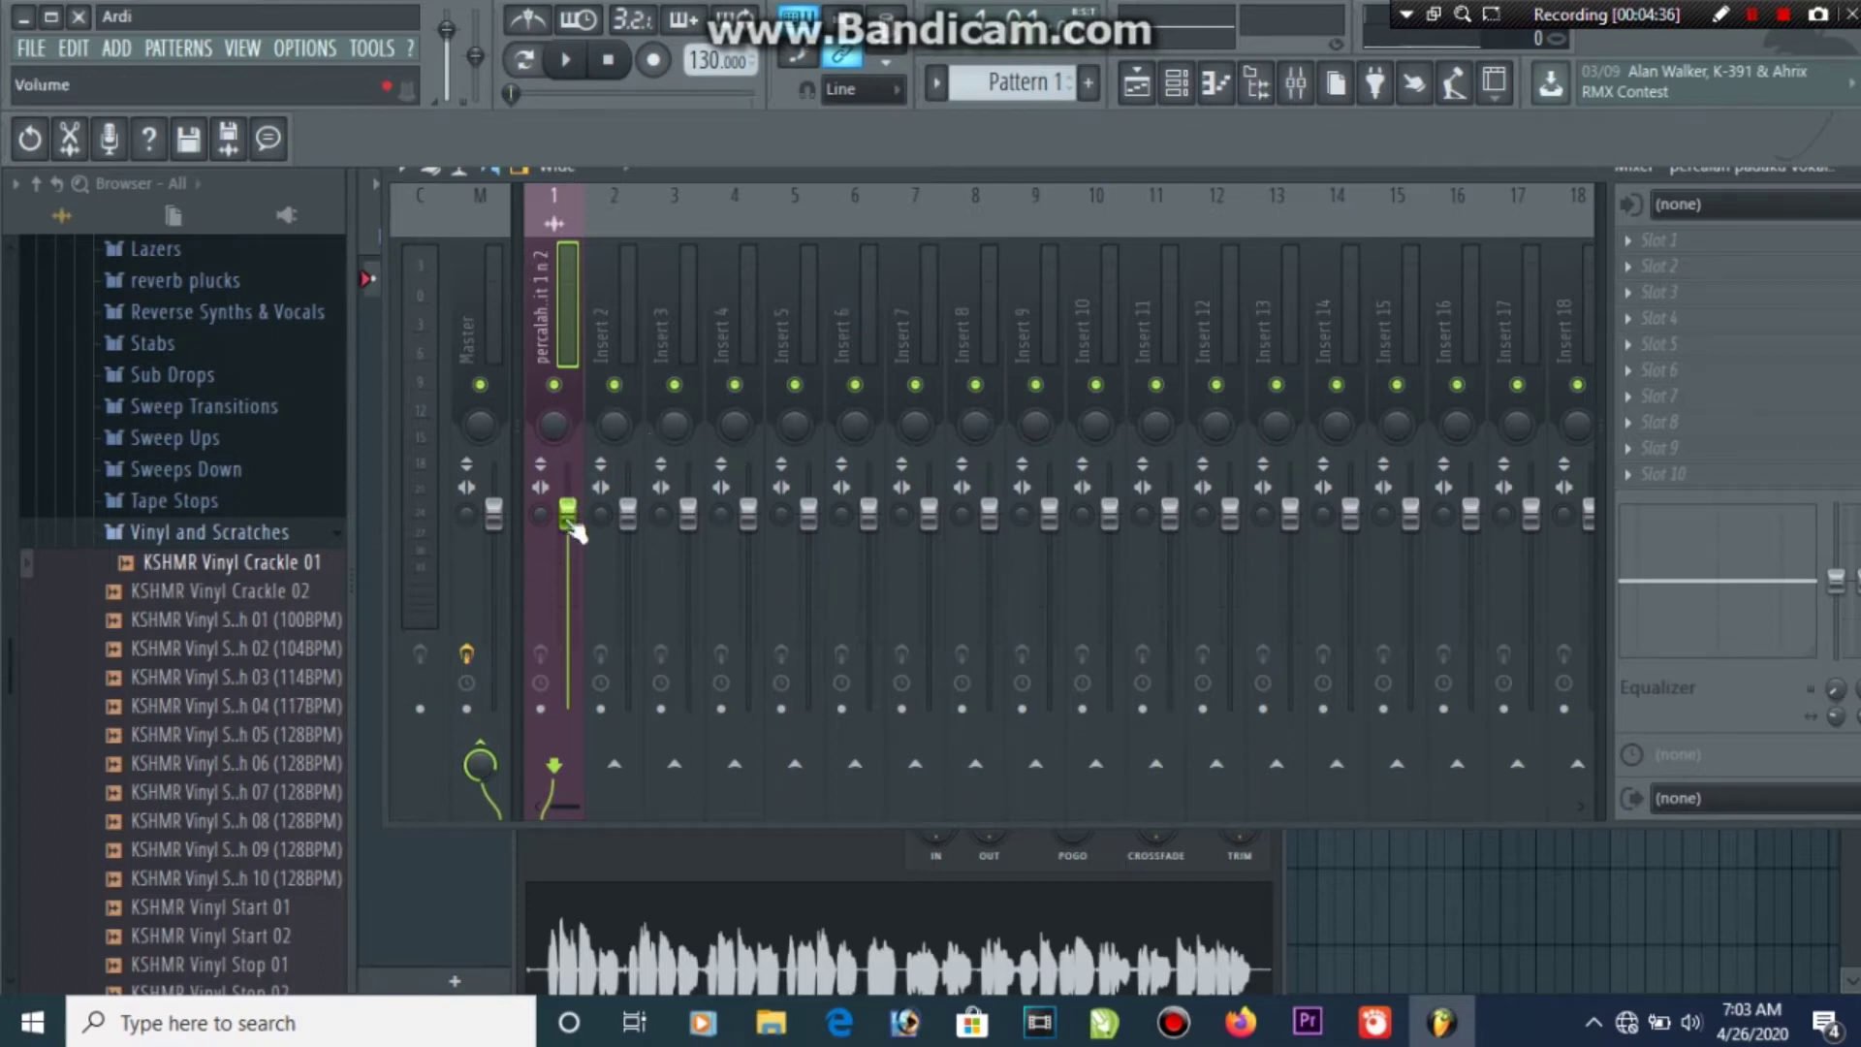
Play the vocal briefly with the mixer open to check its signal on insert 1
key(space)
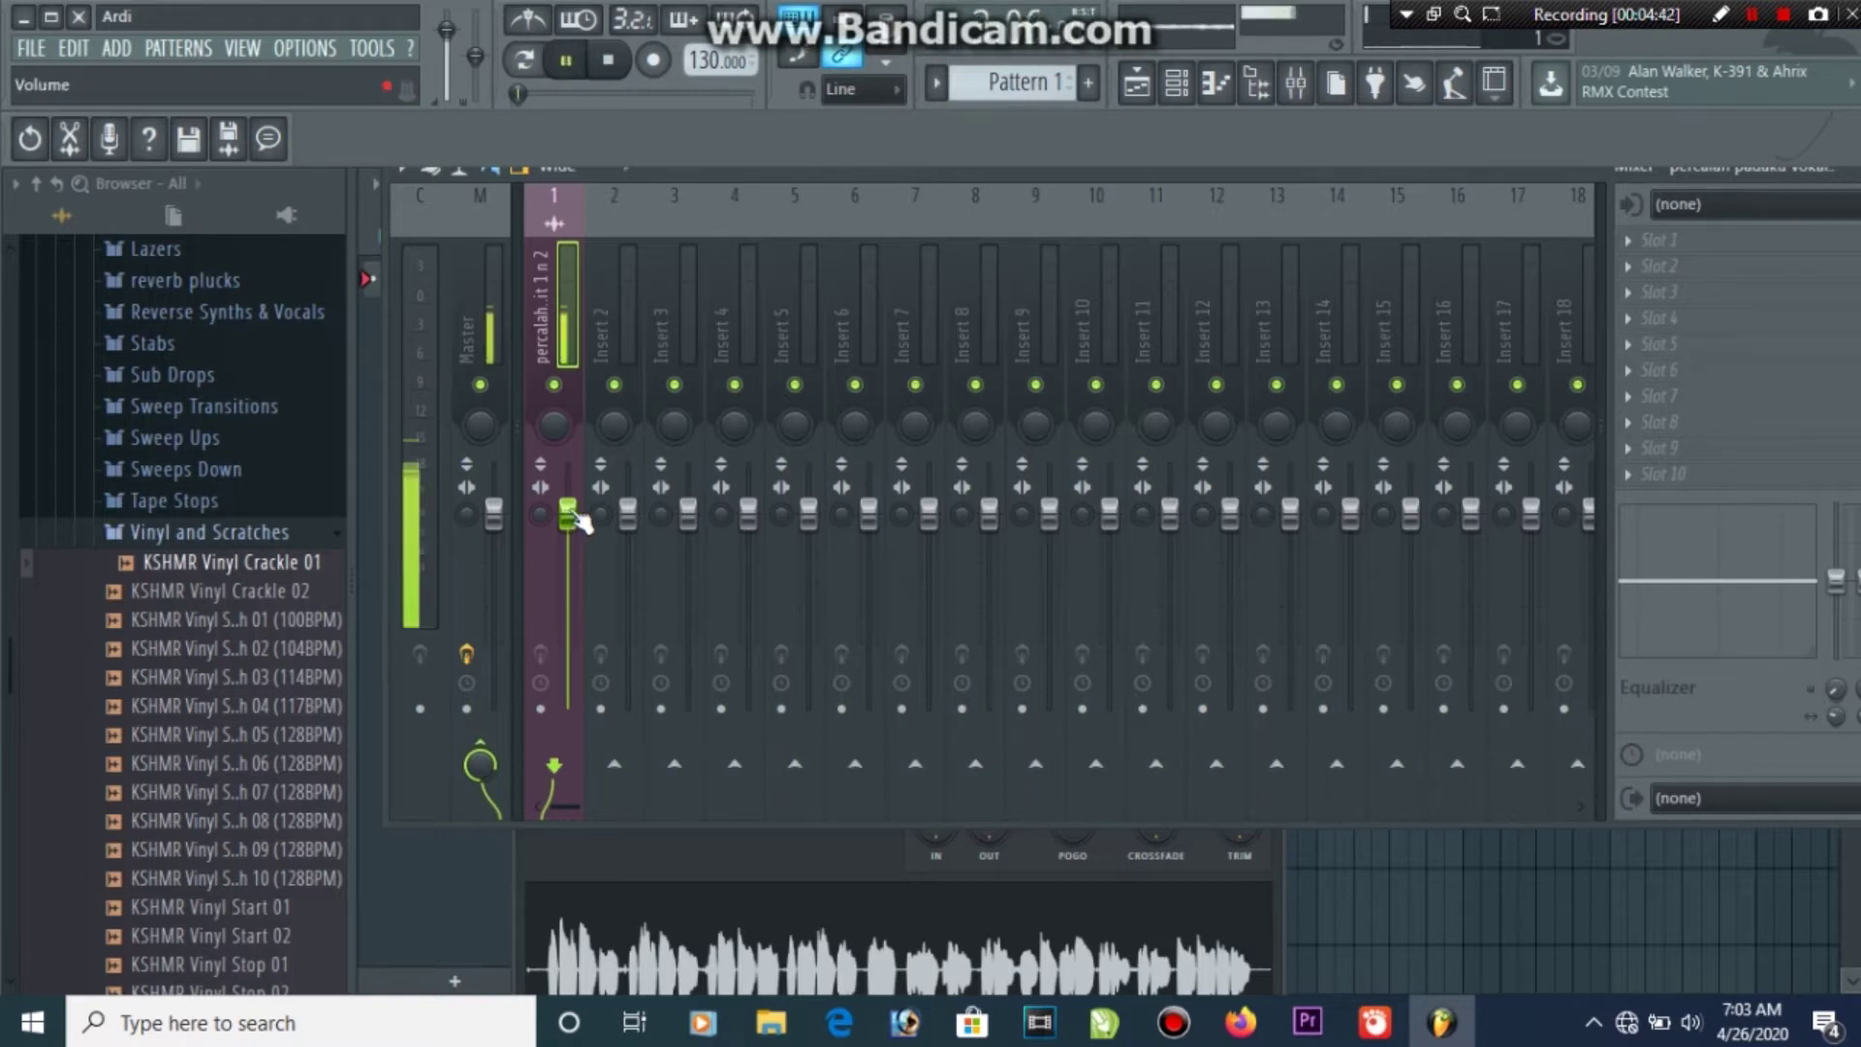
mouse_move(573, 528)
mouse_down()
mouse_move(568, 644)
mouse_move(568, 505)
mouse_up()
key(space)
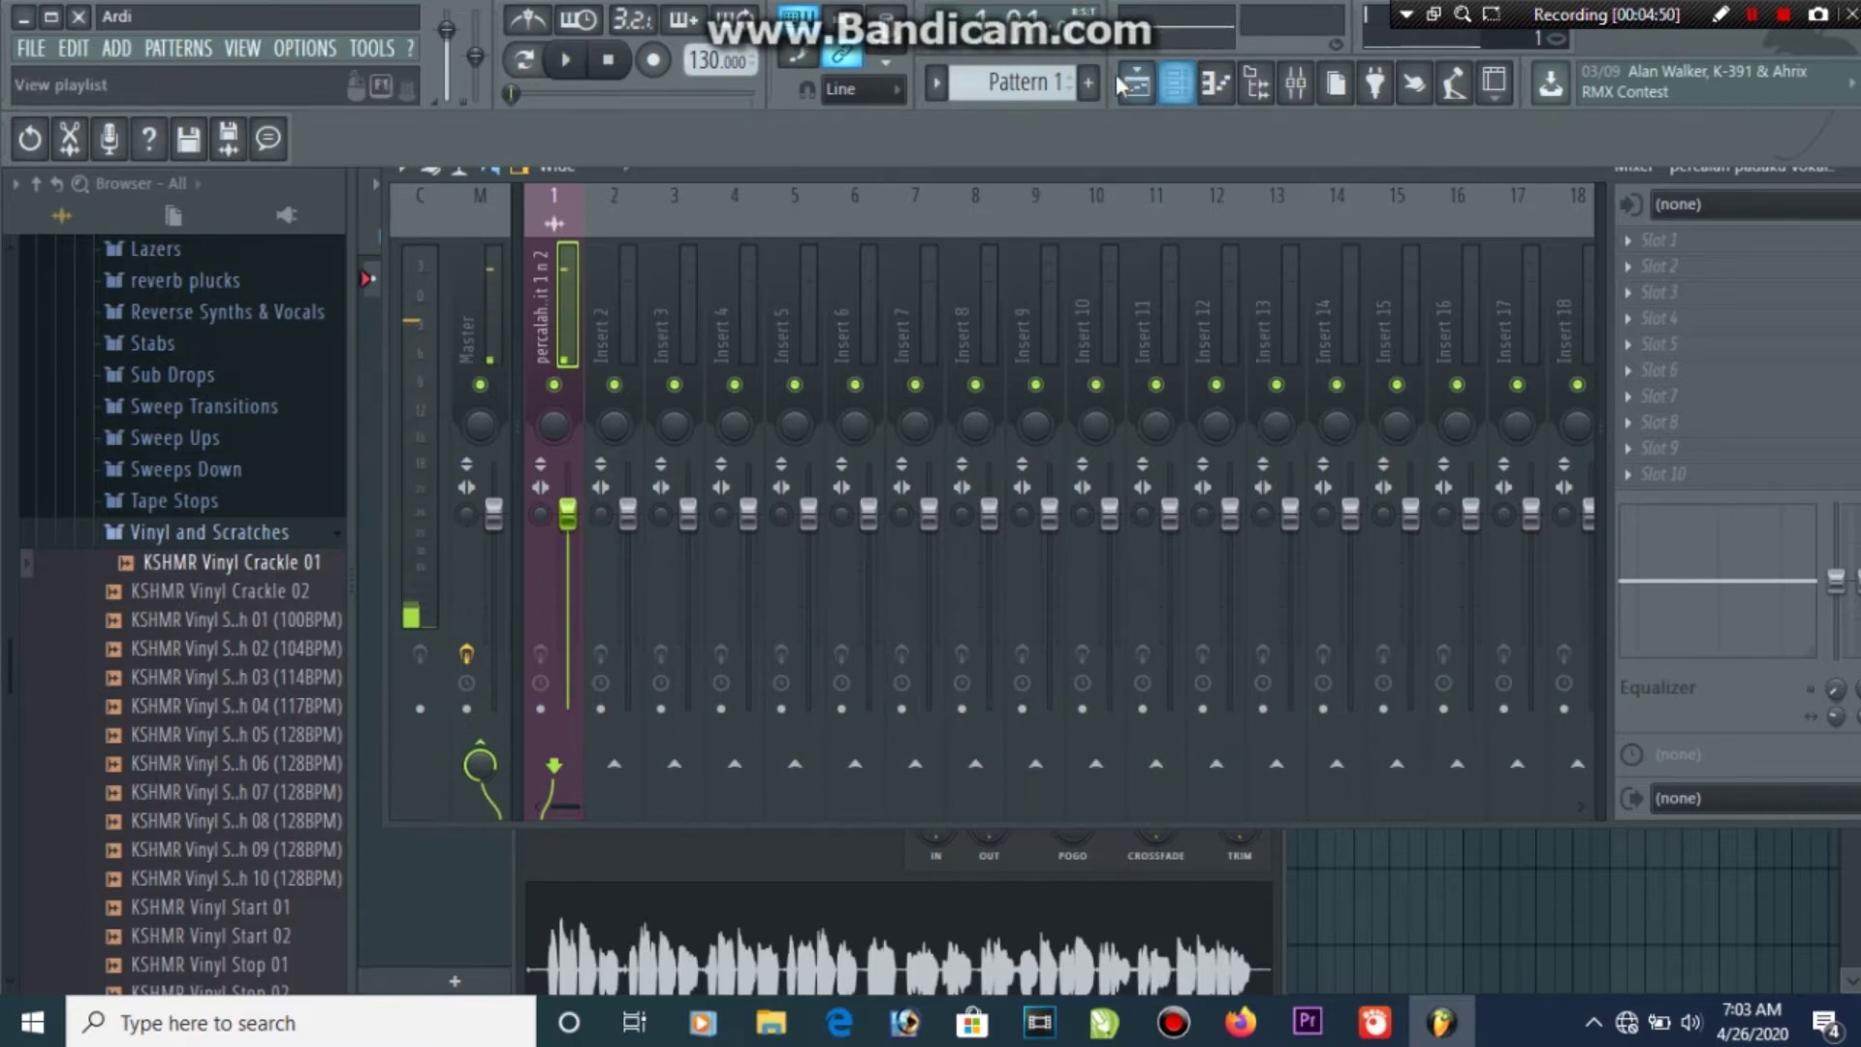
Trim the silence before bar 3 off the vocal clip on Track 1 and move the clip to start at bar 2
key(F5)
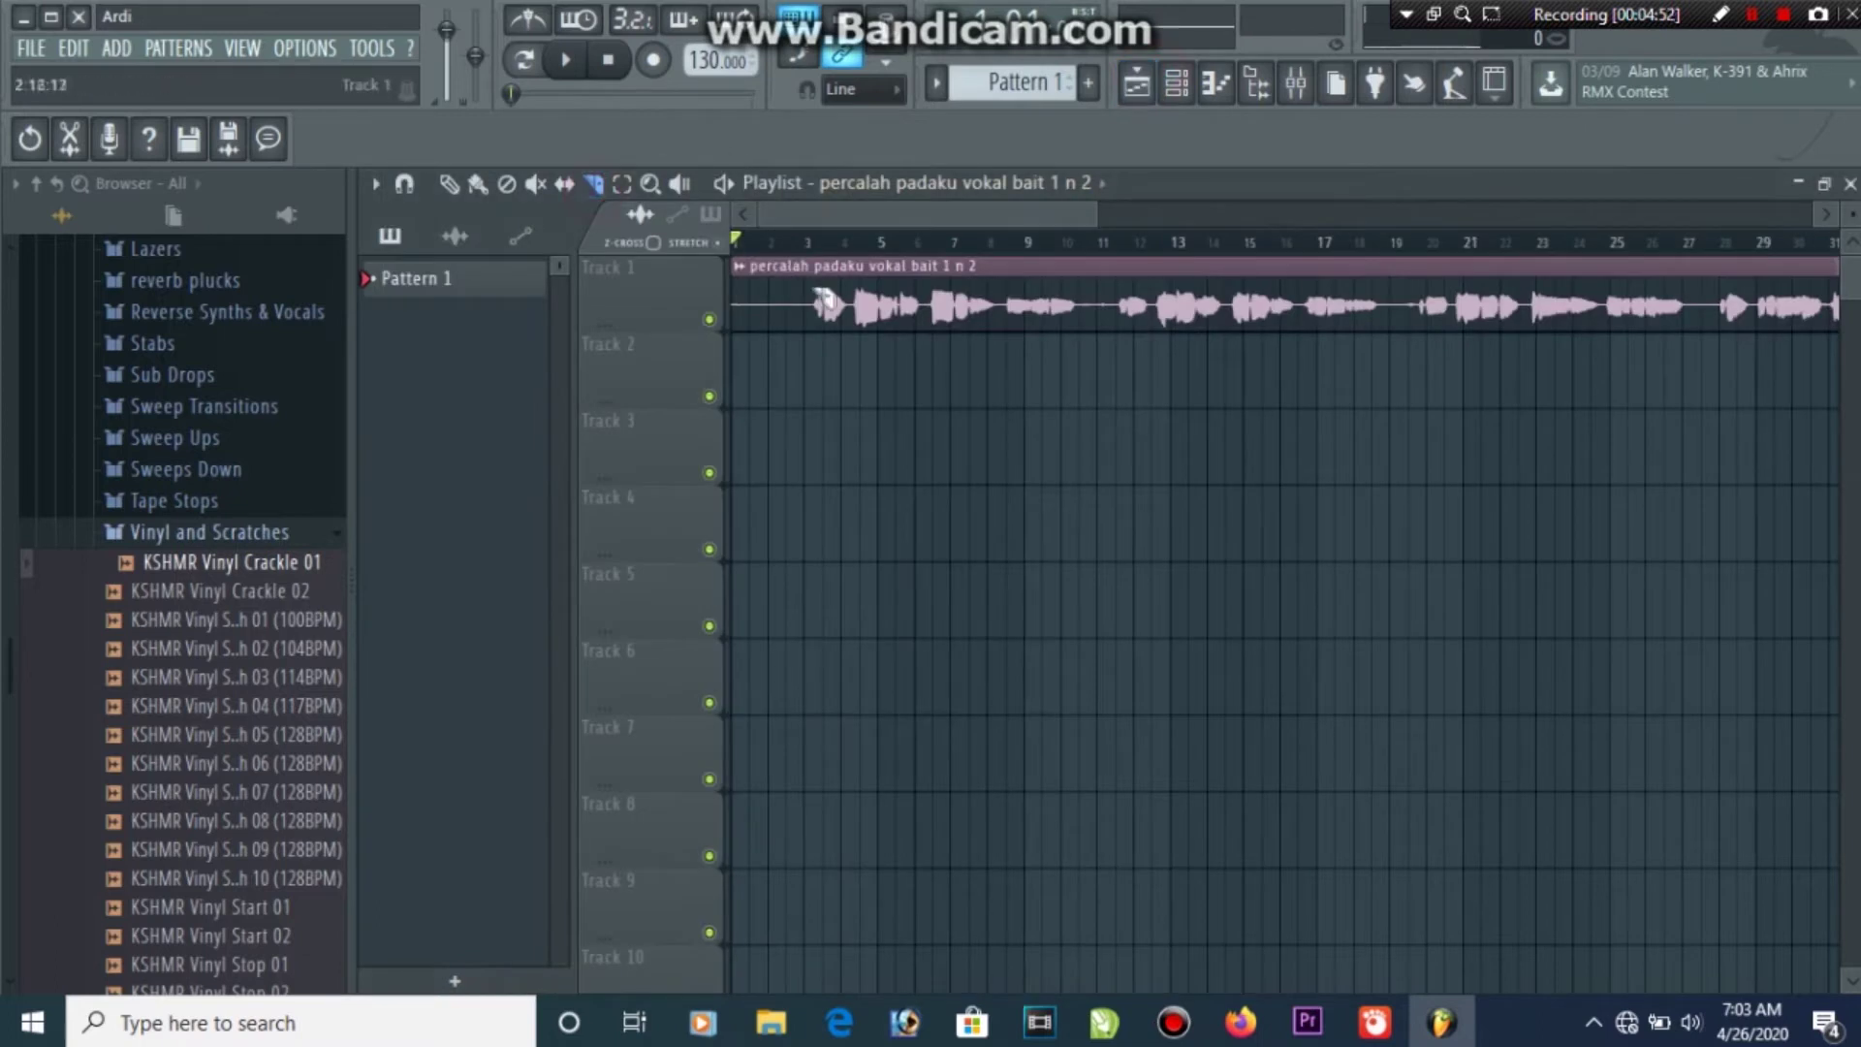
click(824, 350)
click(449, 184)
right_click(776, 282)
drag(853, 291, 778, 291)
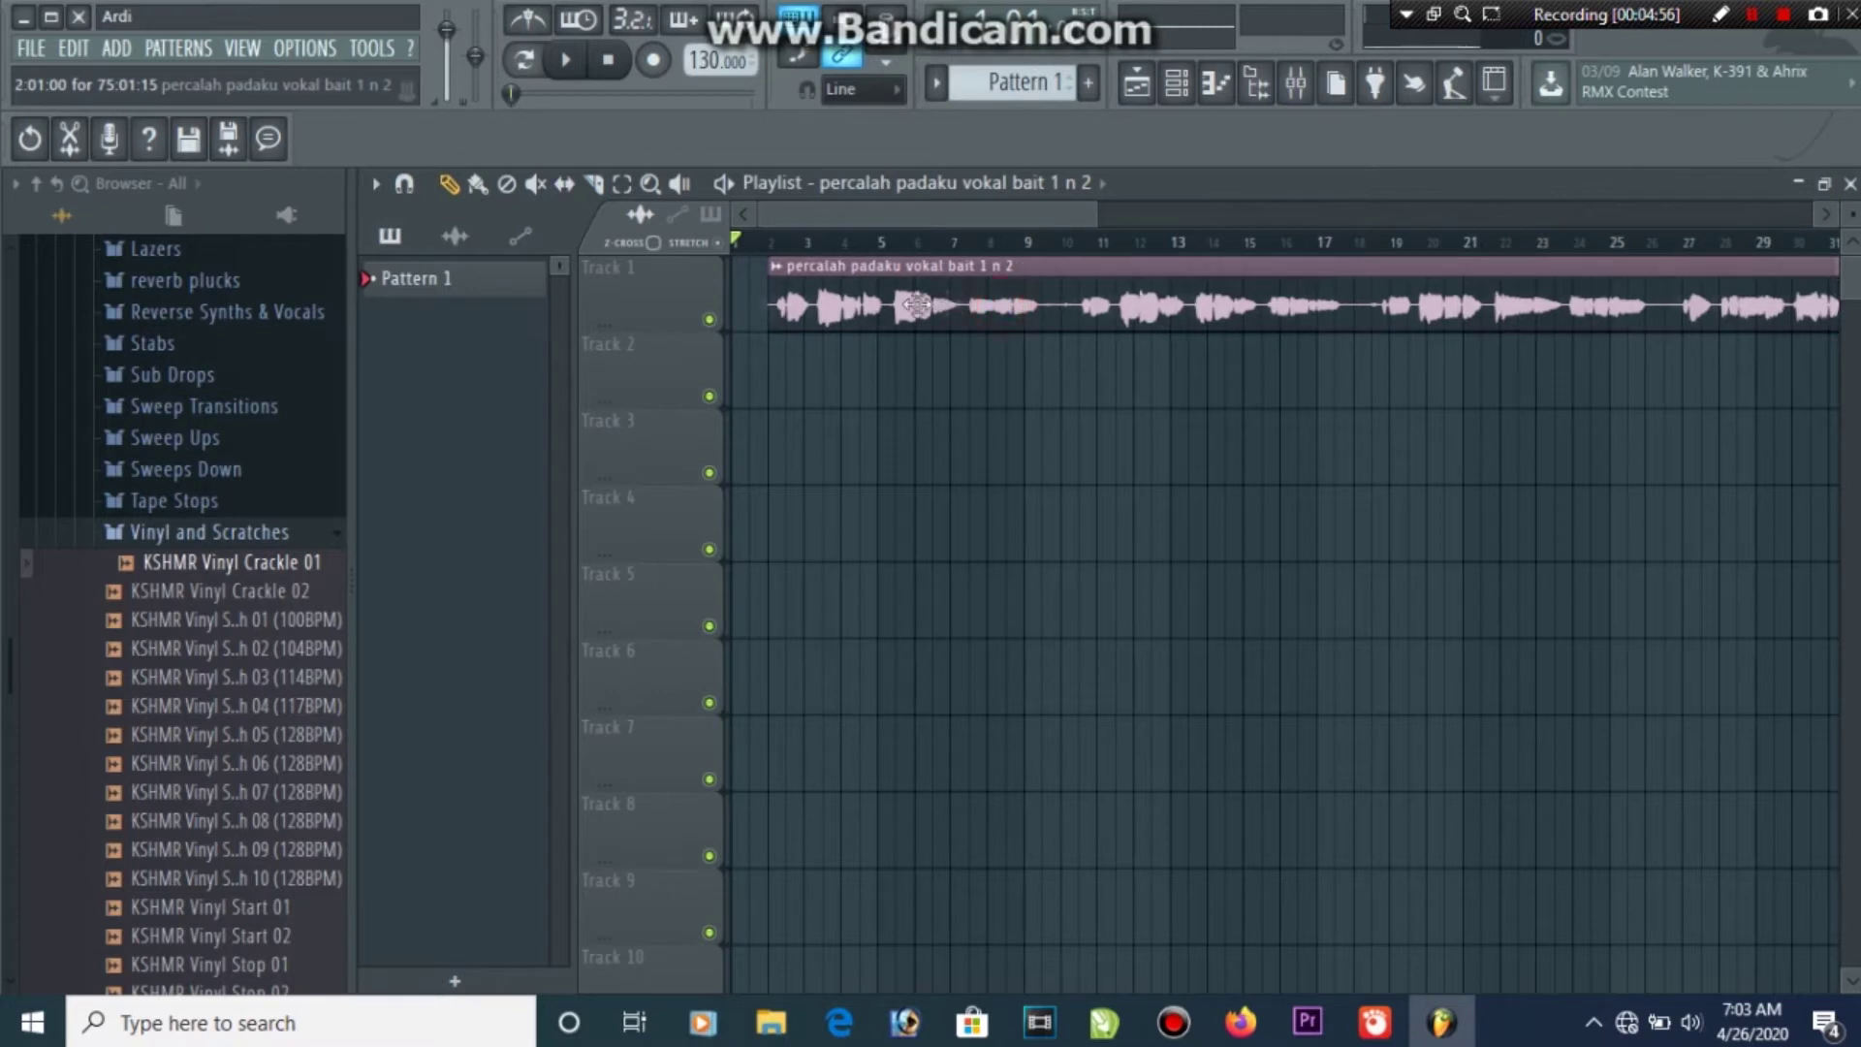
Add Fruity Reeverb 2 to slot 1 of the vocal's mixer insert and move the plugin window clear of the mixer's middle
click(1296, 84)
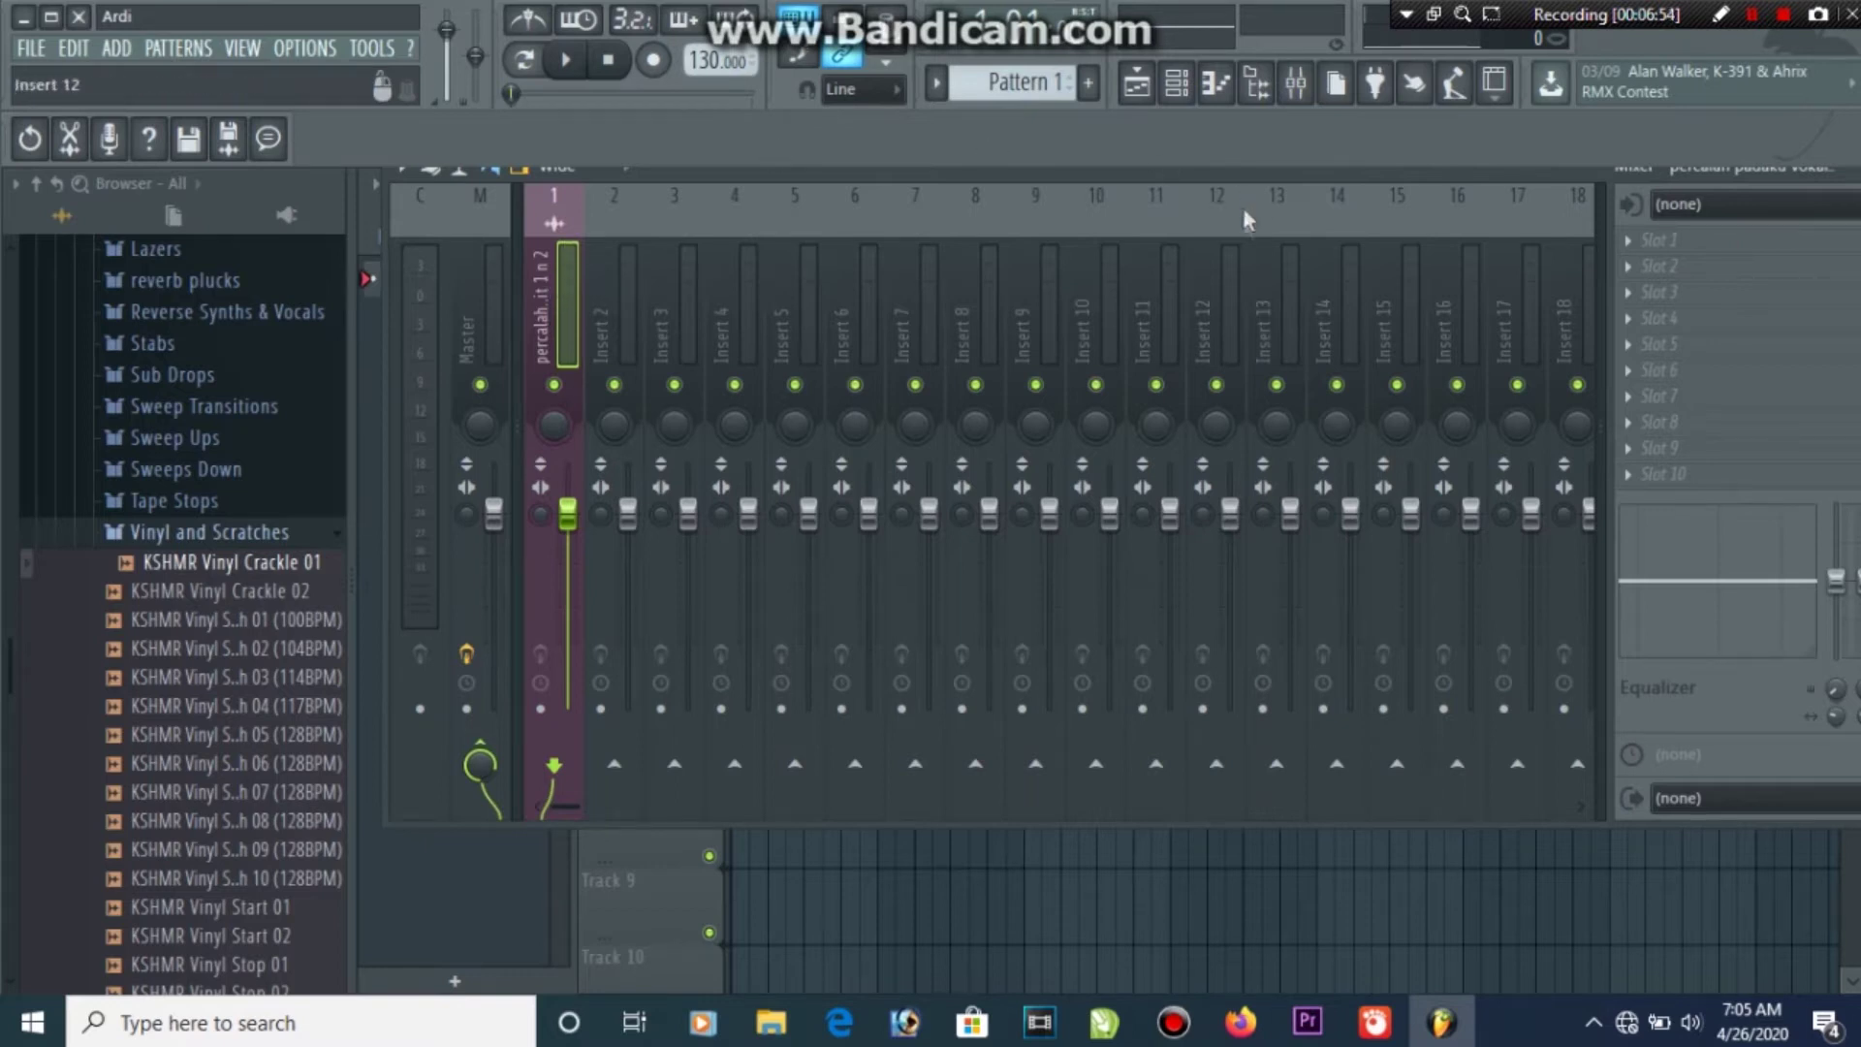
click(1648, 241)
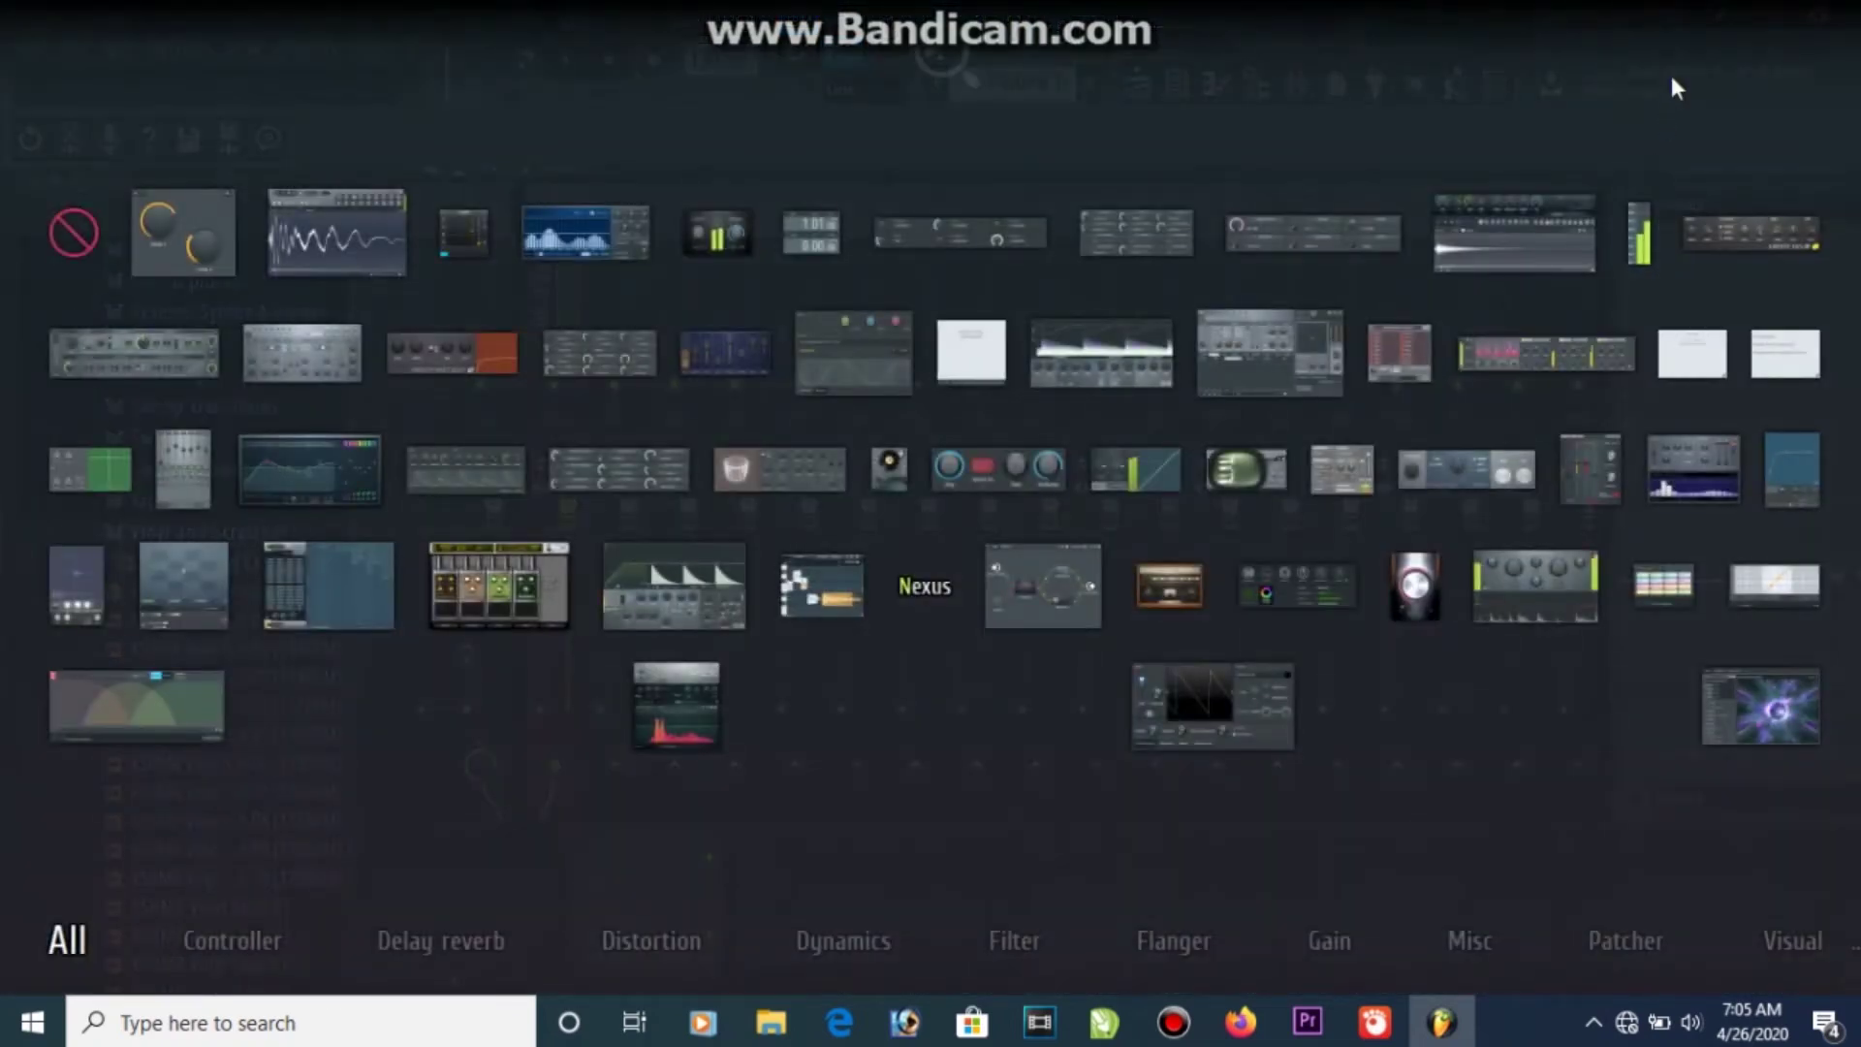
click(1673, 78)
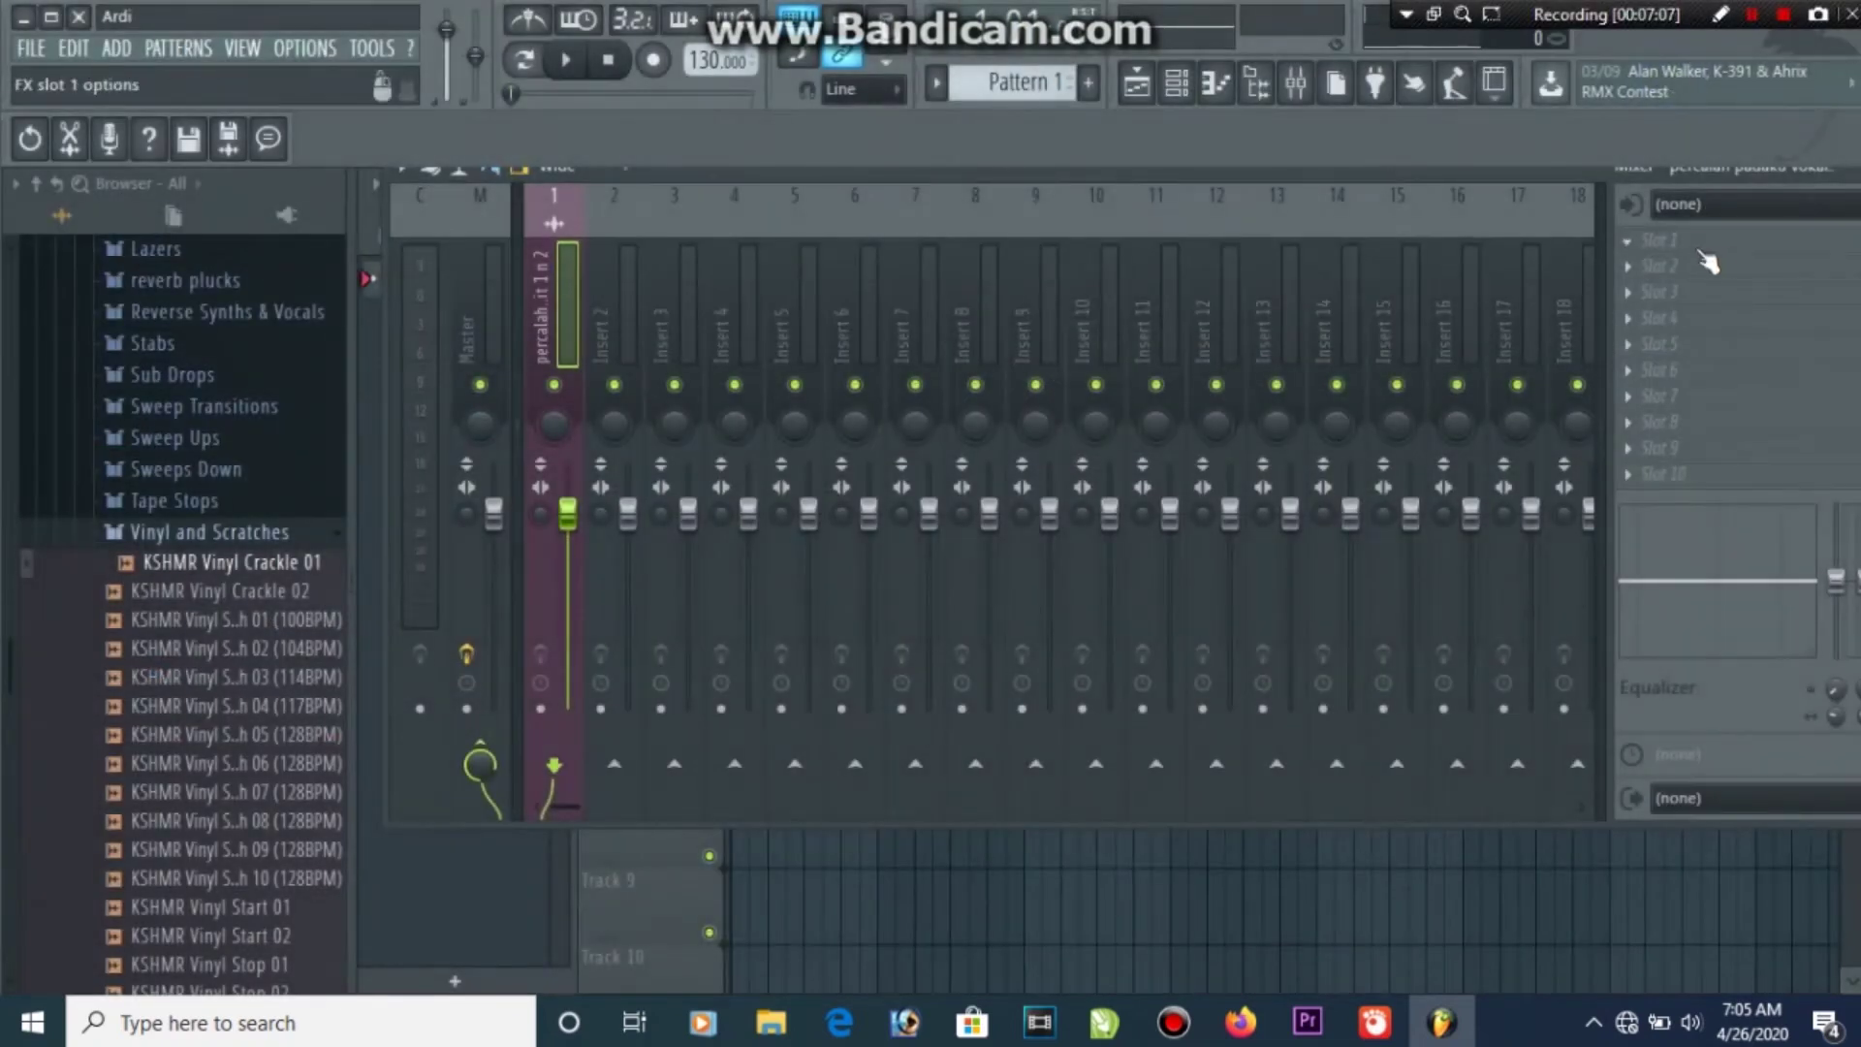
click(1675, 239)
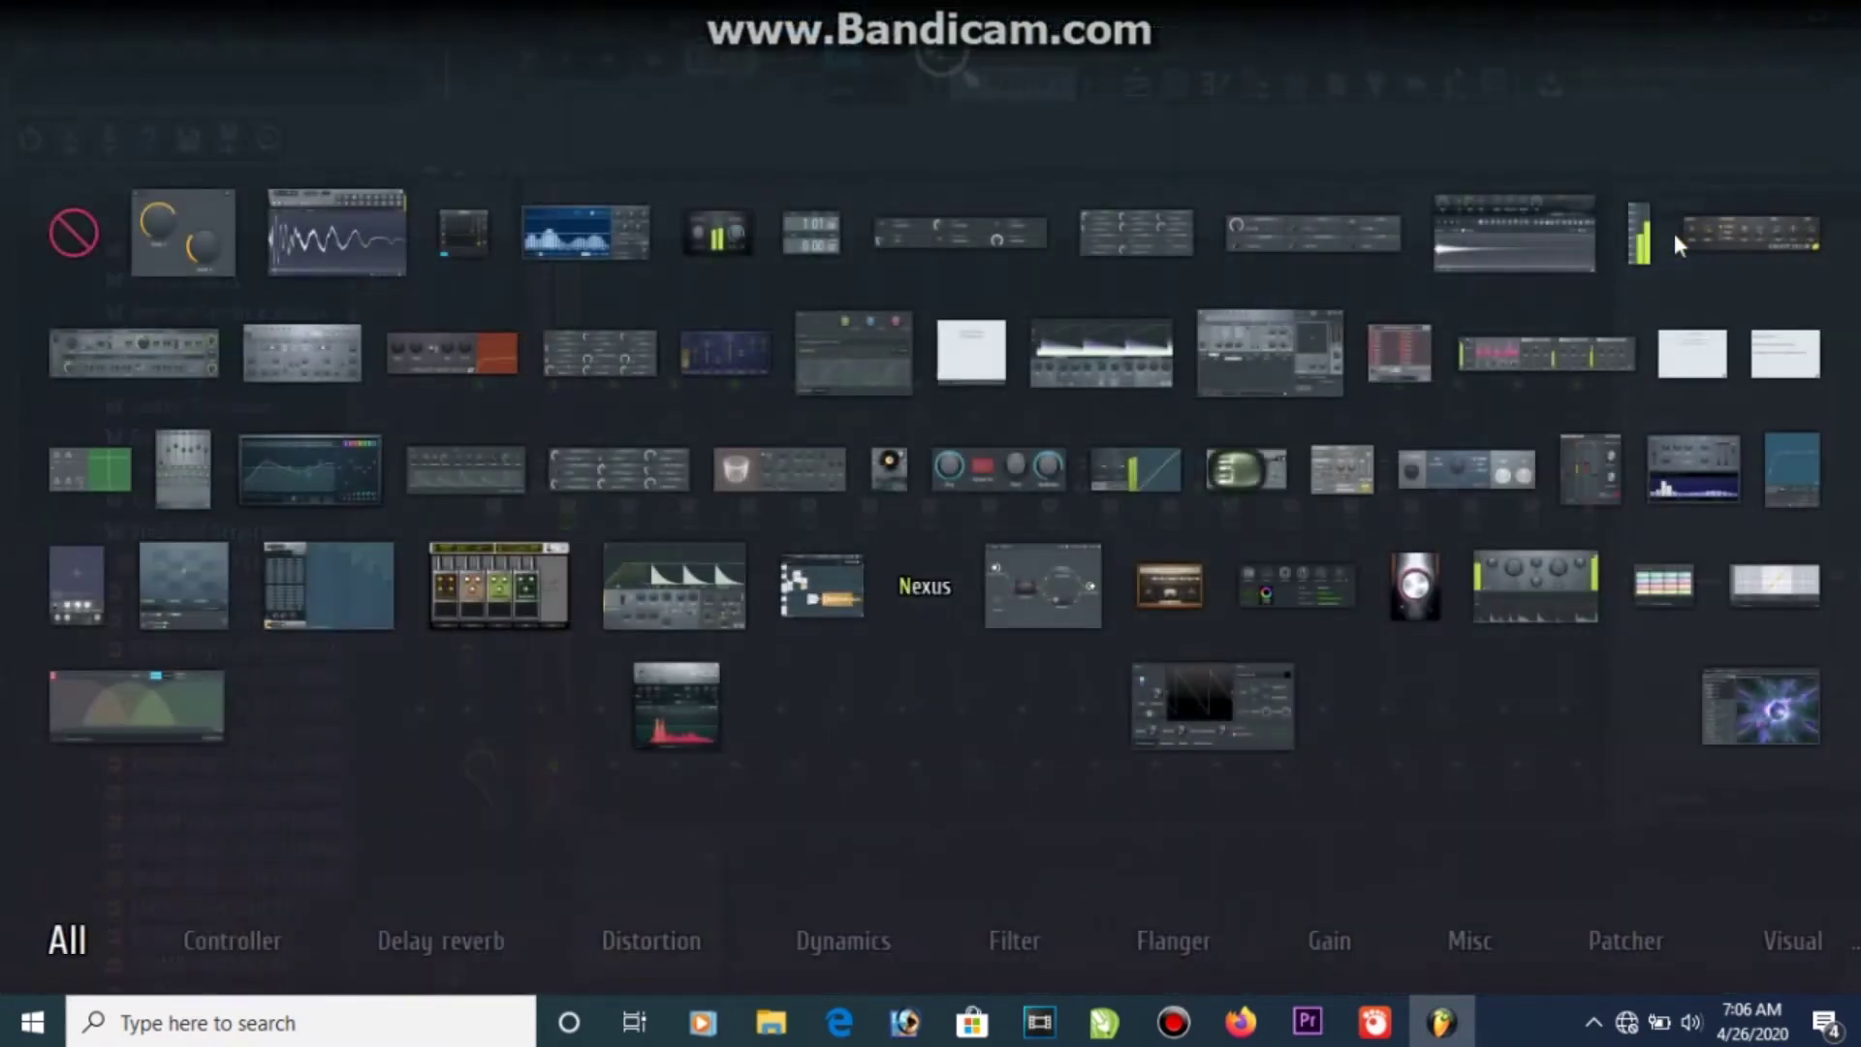
click(751, 489)
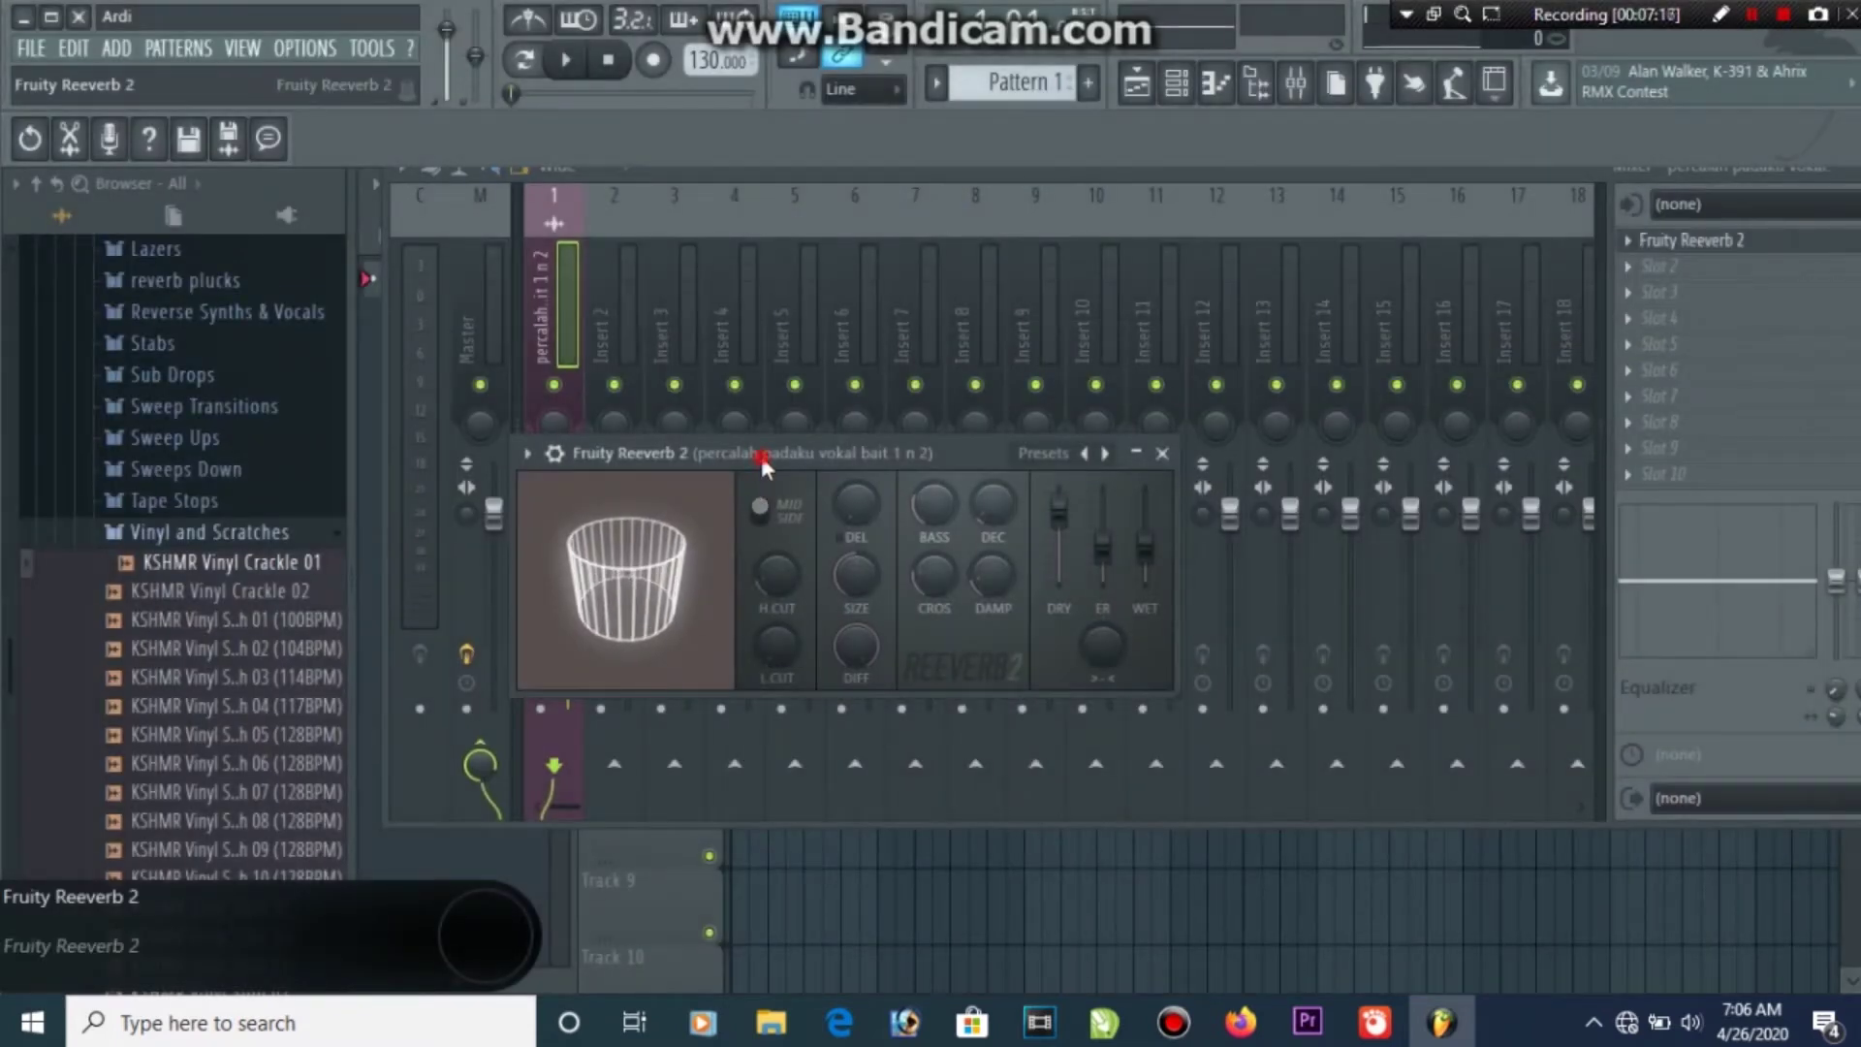
drag(759, 452, 964, 217)
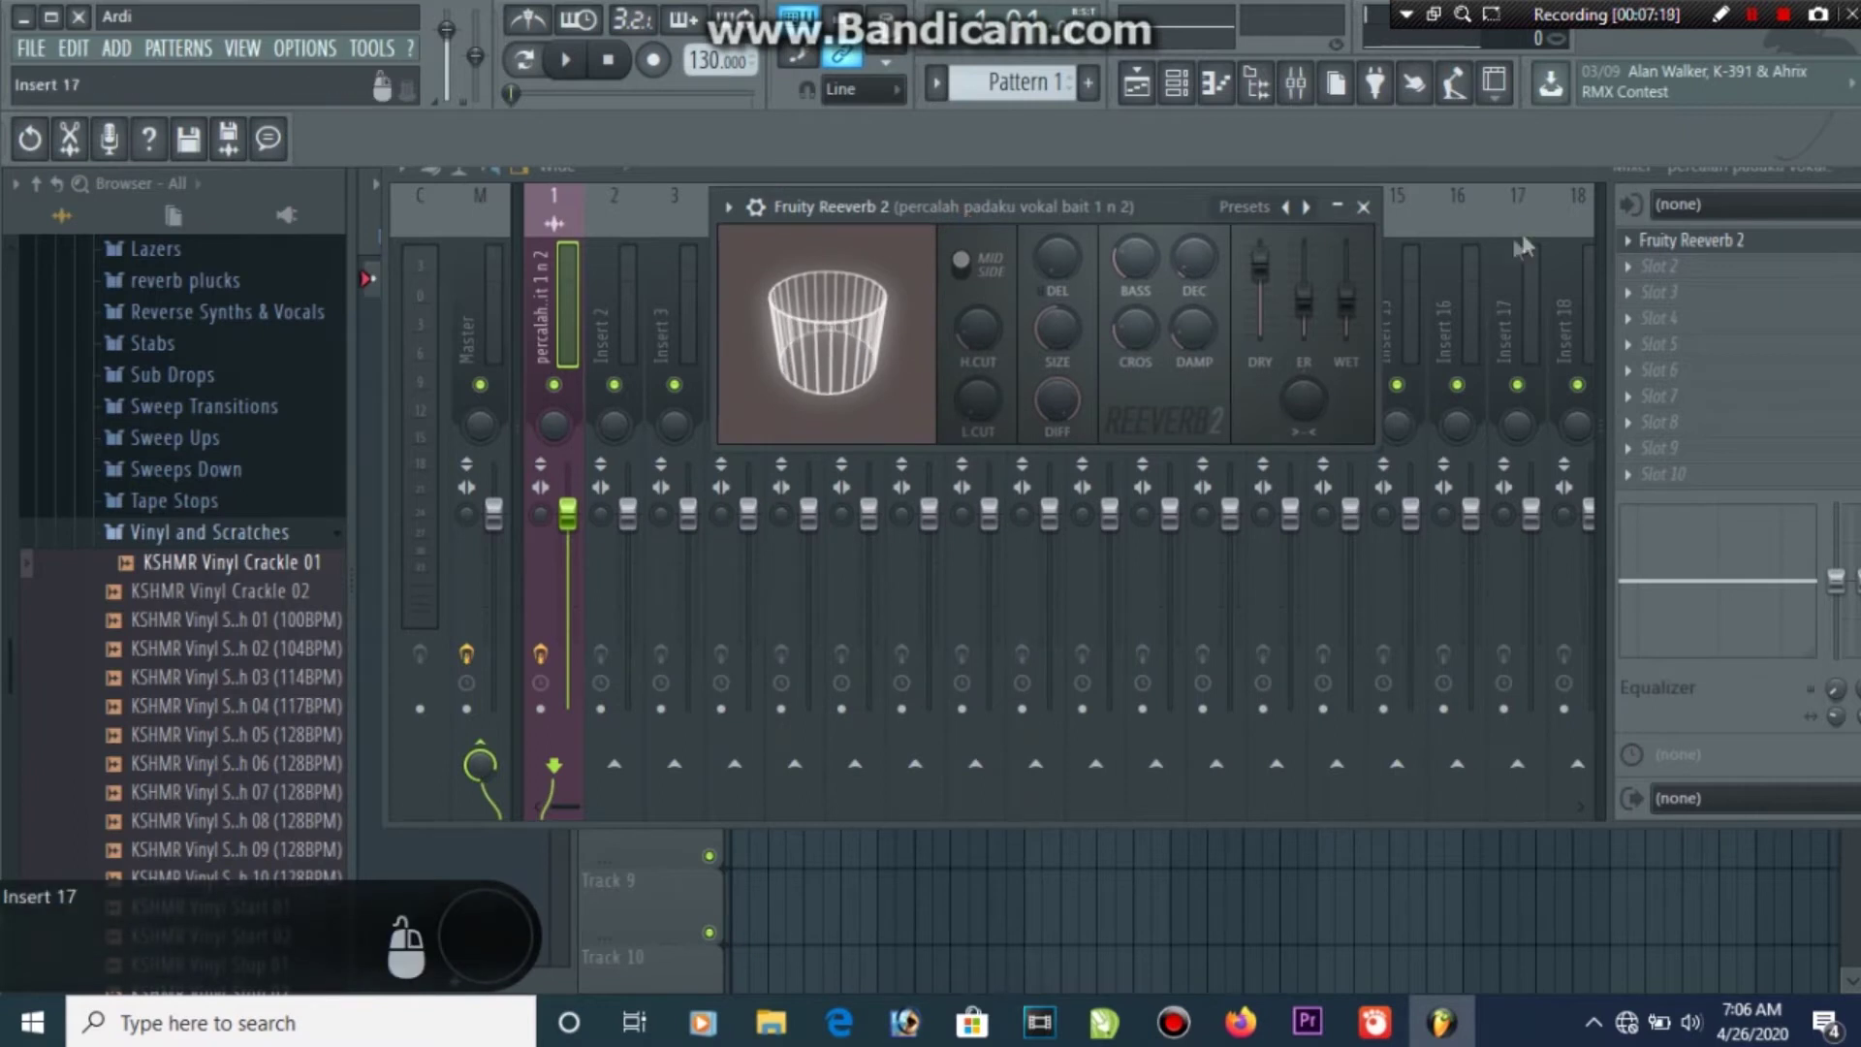
Shift the mixer window to expose the effect slot switches, and play the vocal briefly with Fruity Reeverb 2 bypassed
drag(1481, 175, 1401, 171)
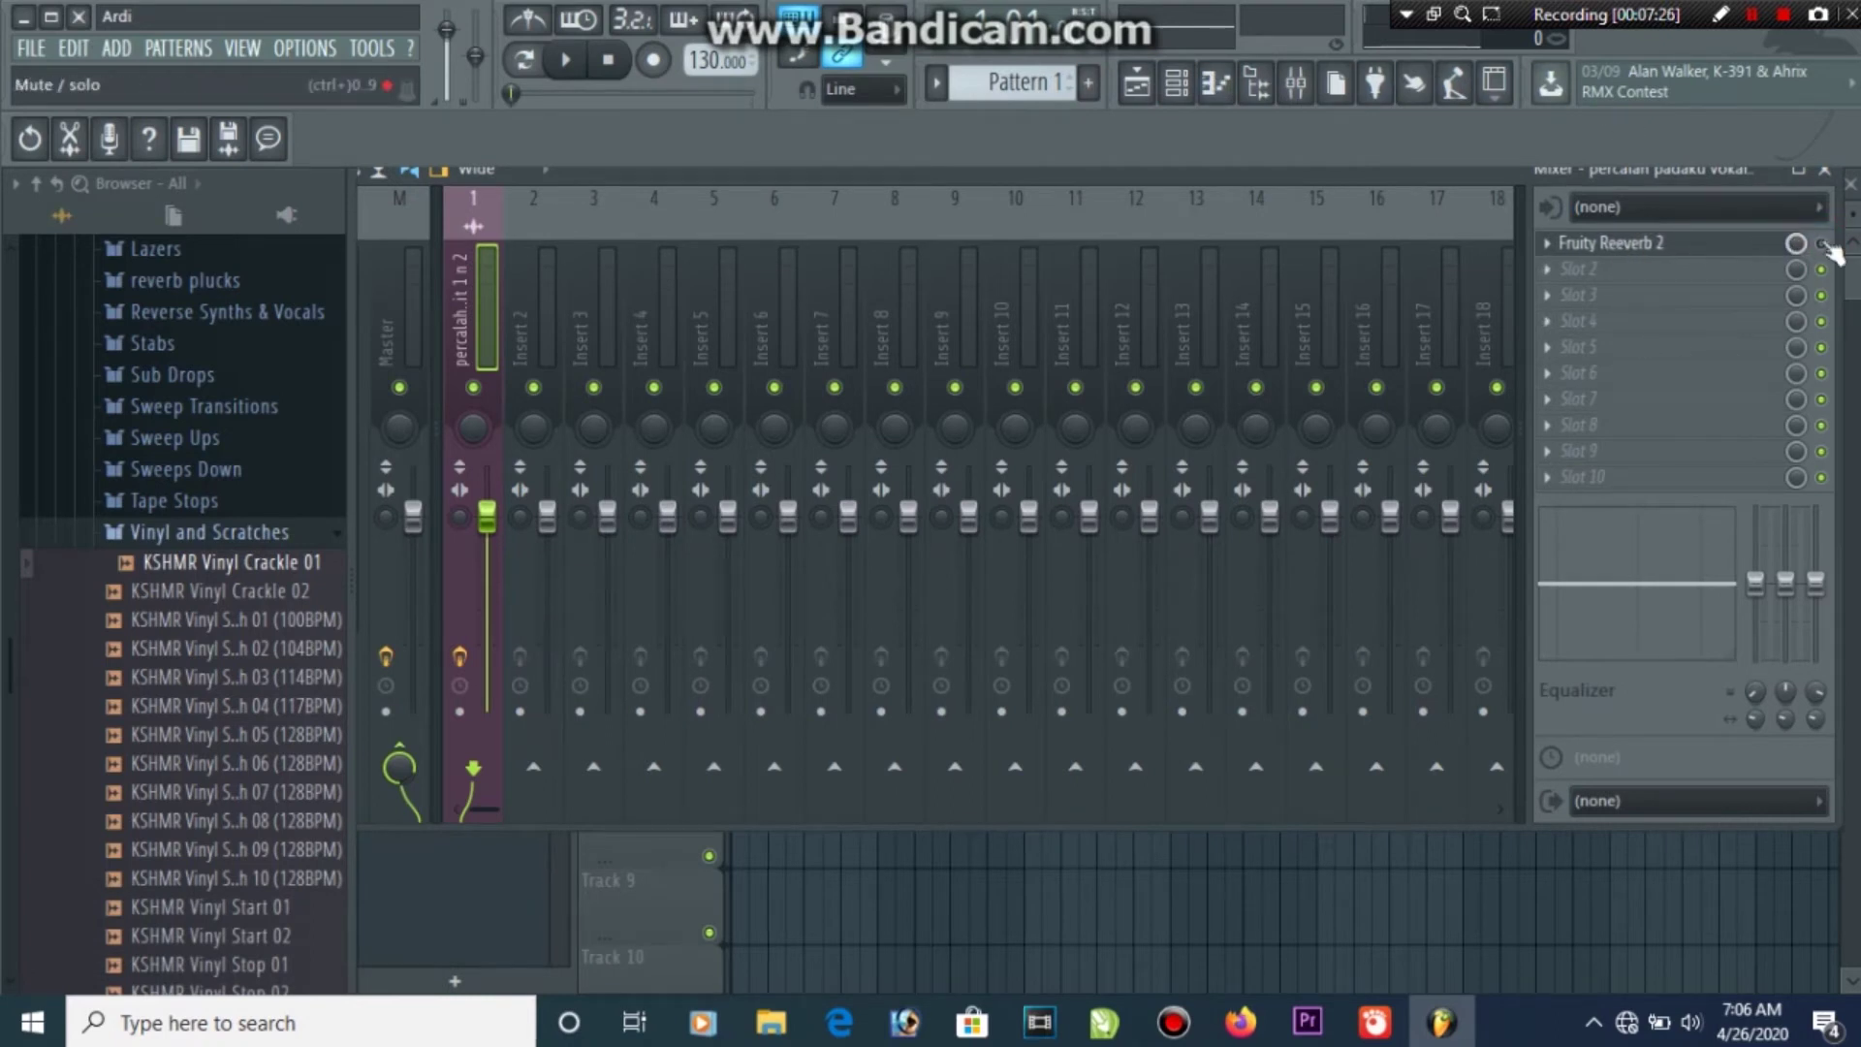
key(space)
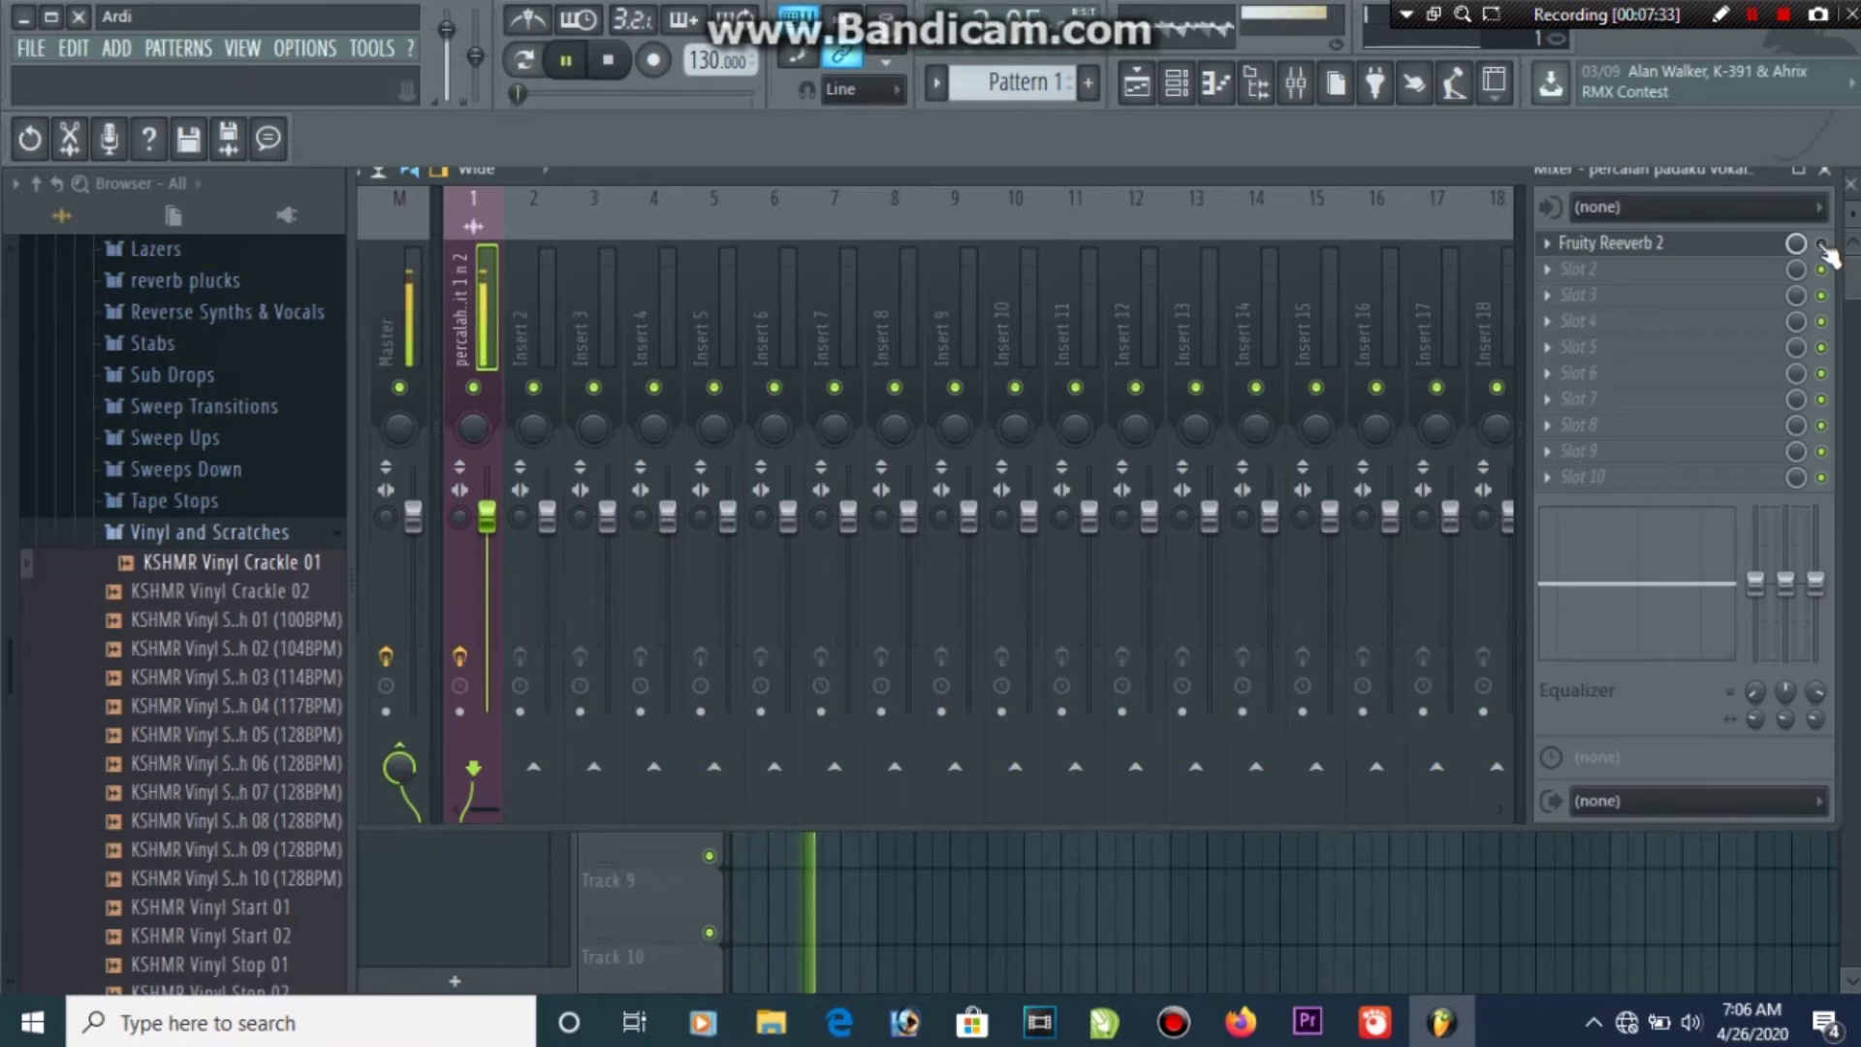
key(space)
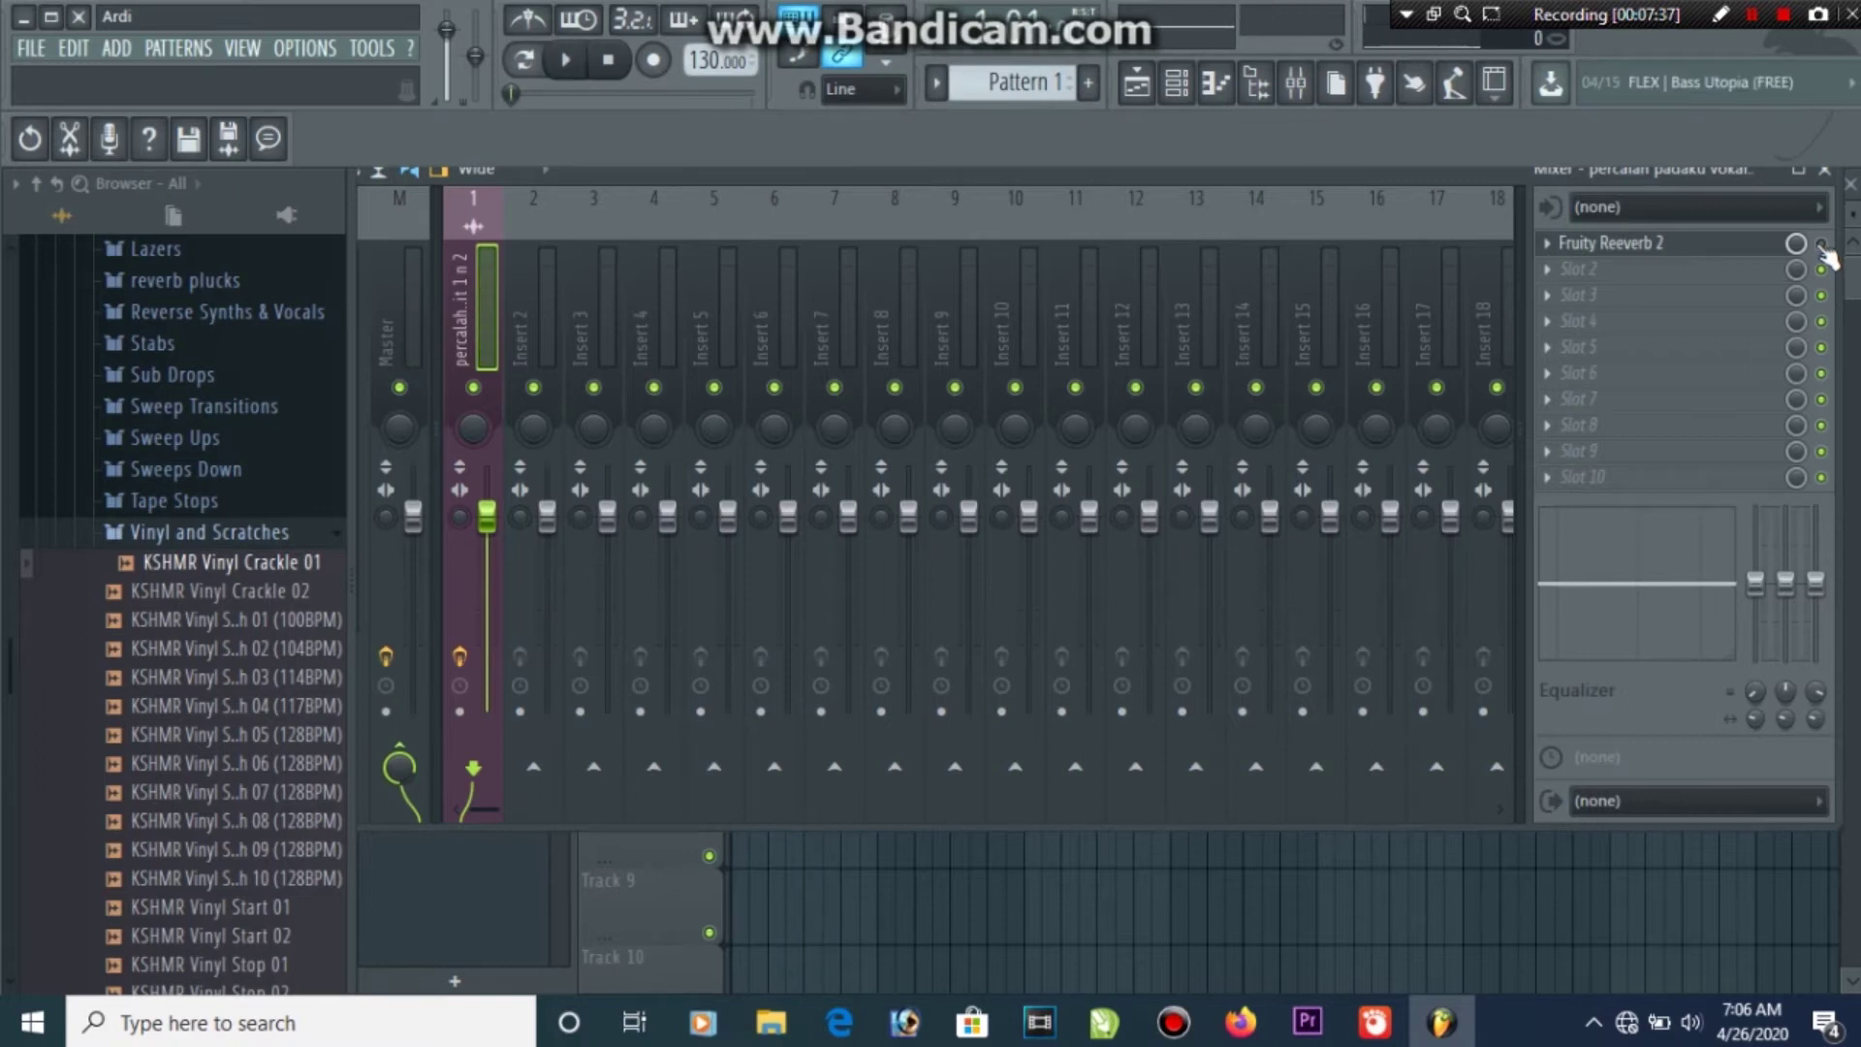
Play the vocal with Fruity Reeverb 2 enabled, reopen the plugin and position its window over the mixer
key(space)
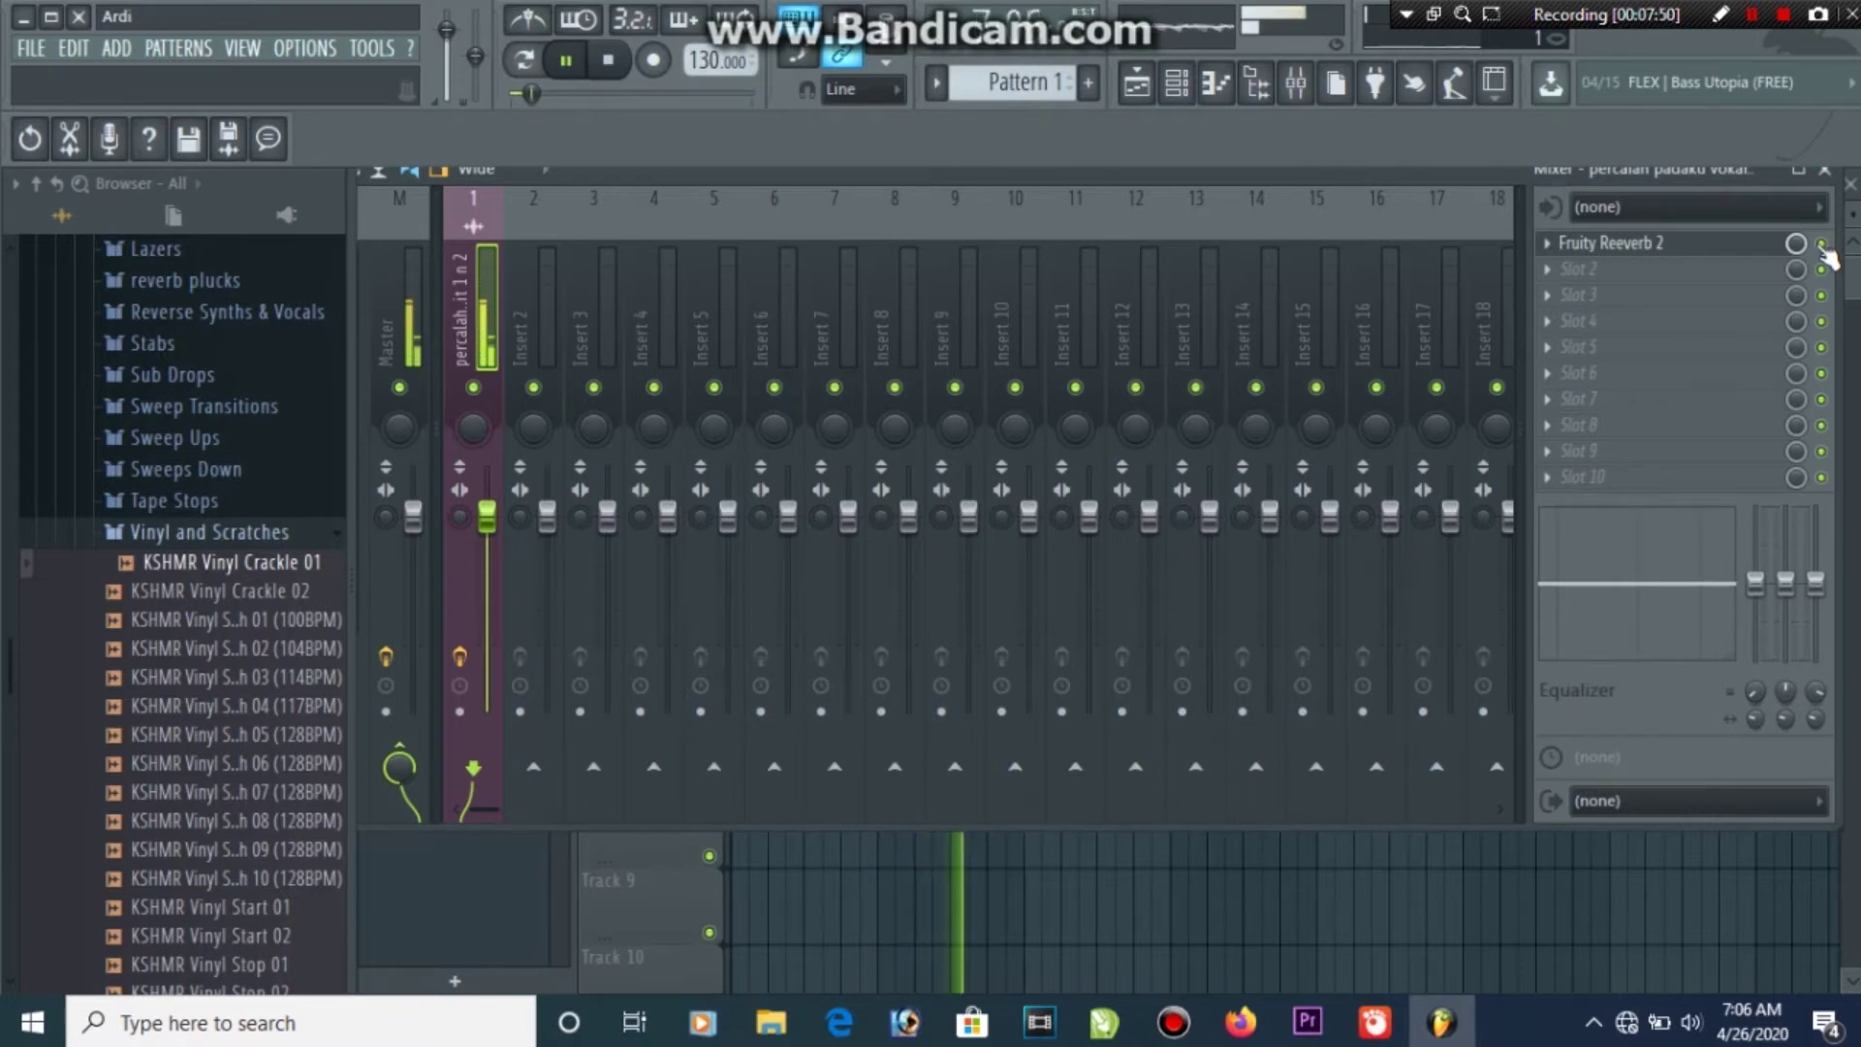
key(space)
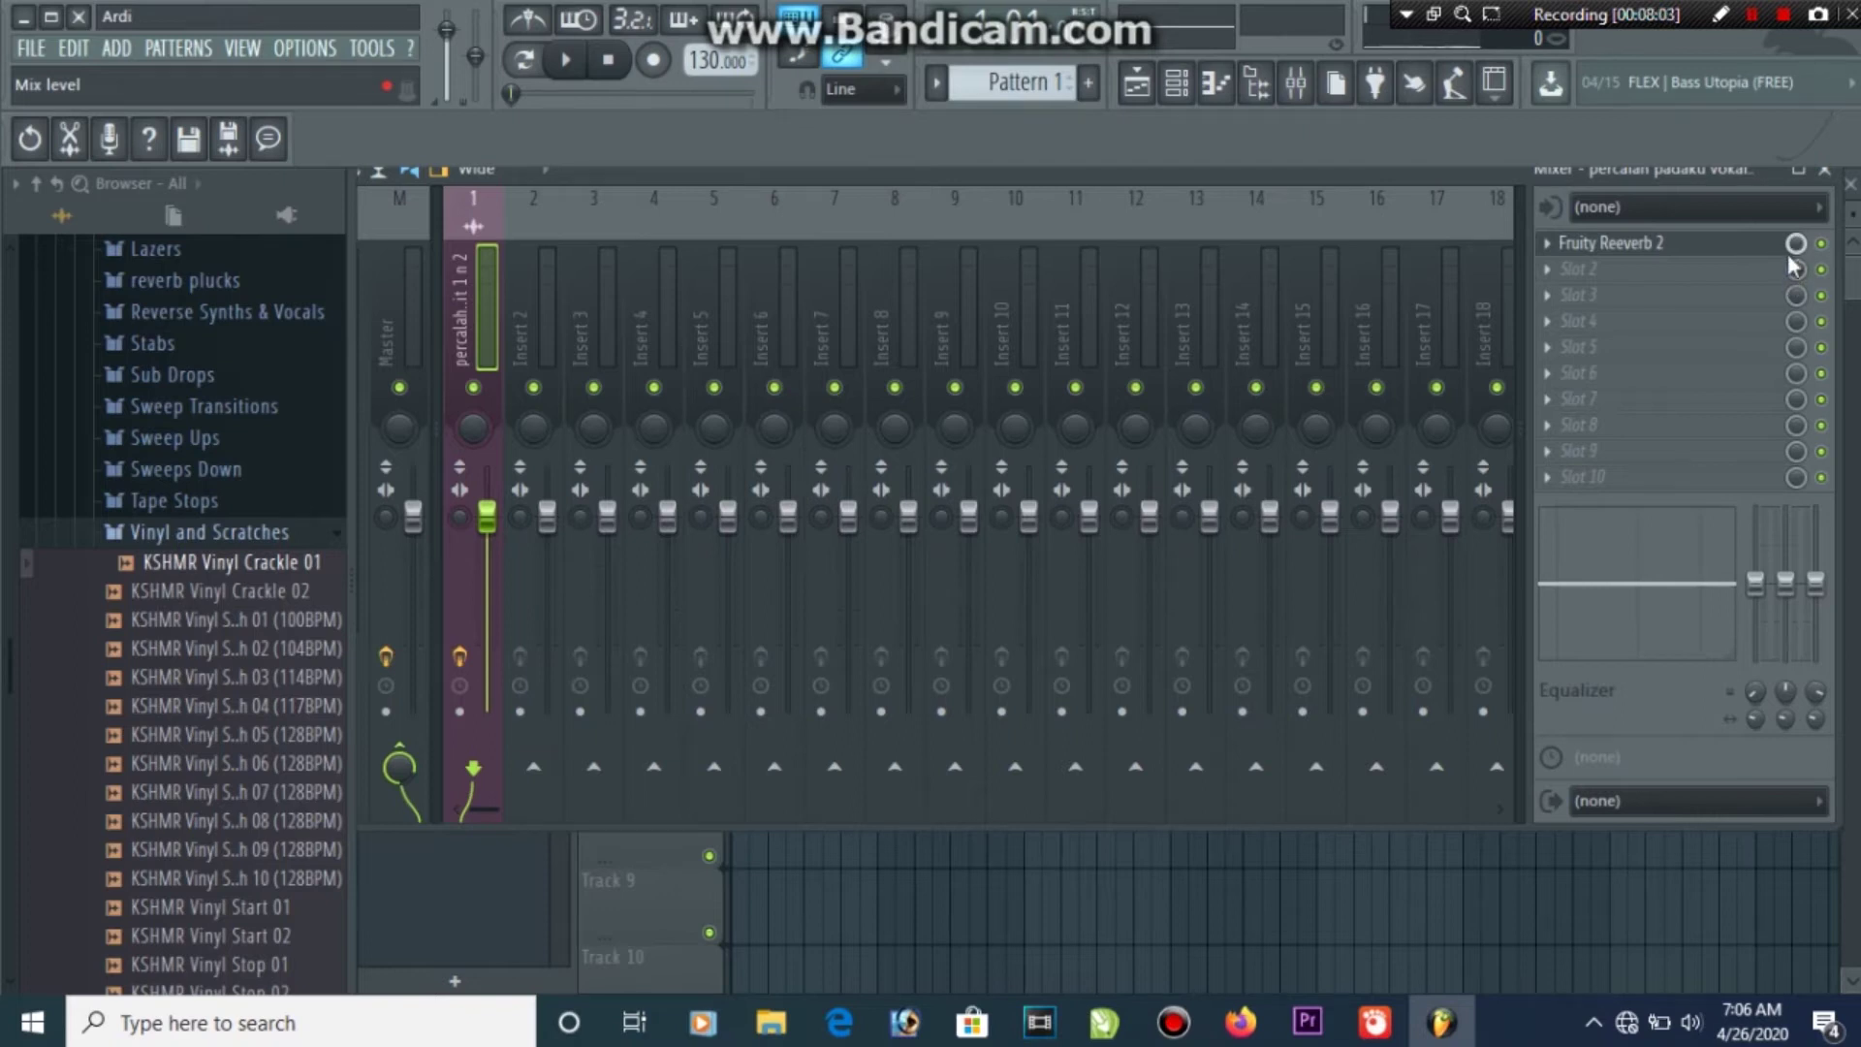
click(1688, 246)
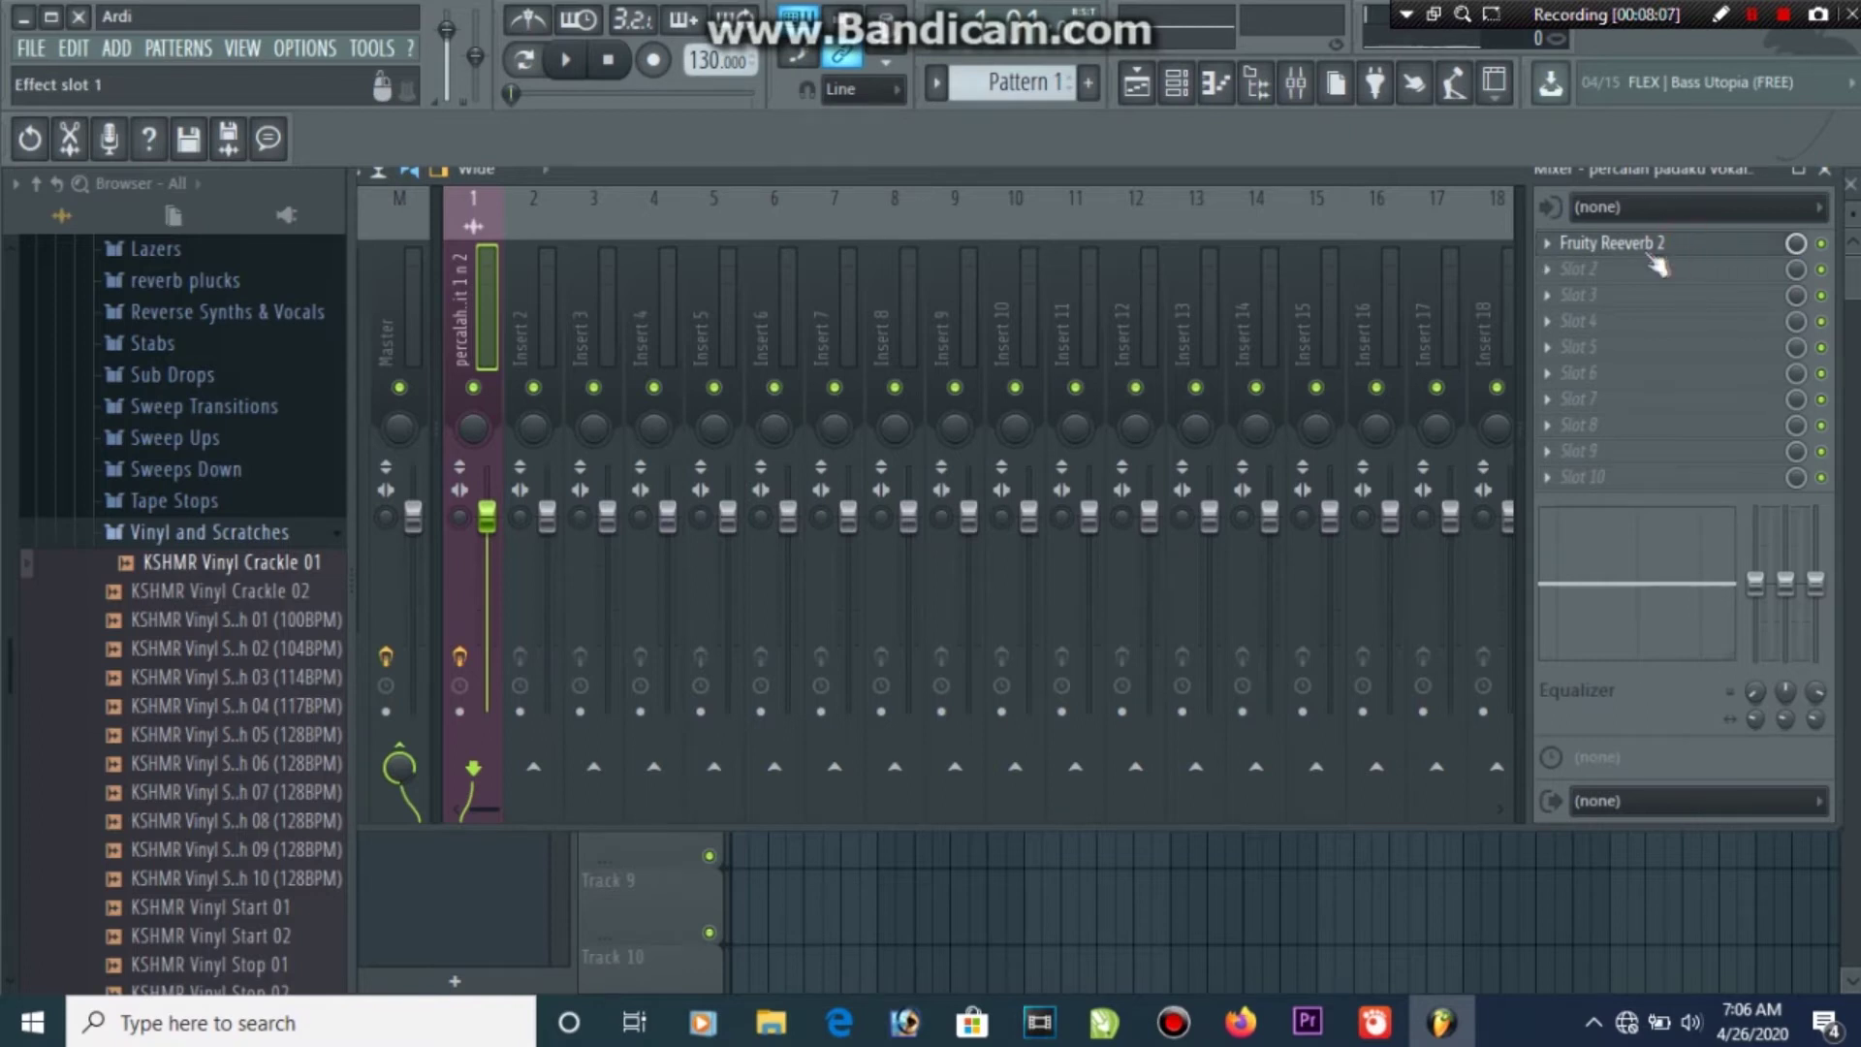
drag(1110, 206, 1129, 276)
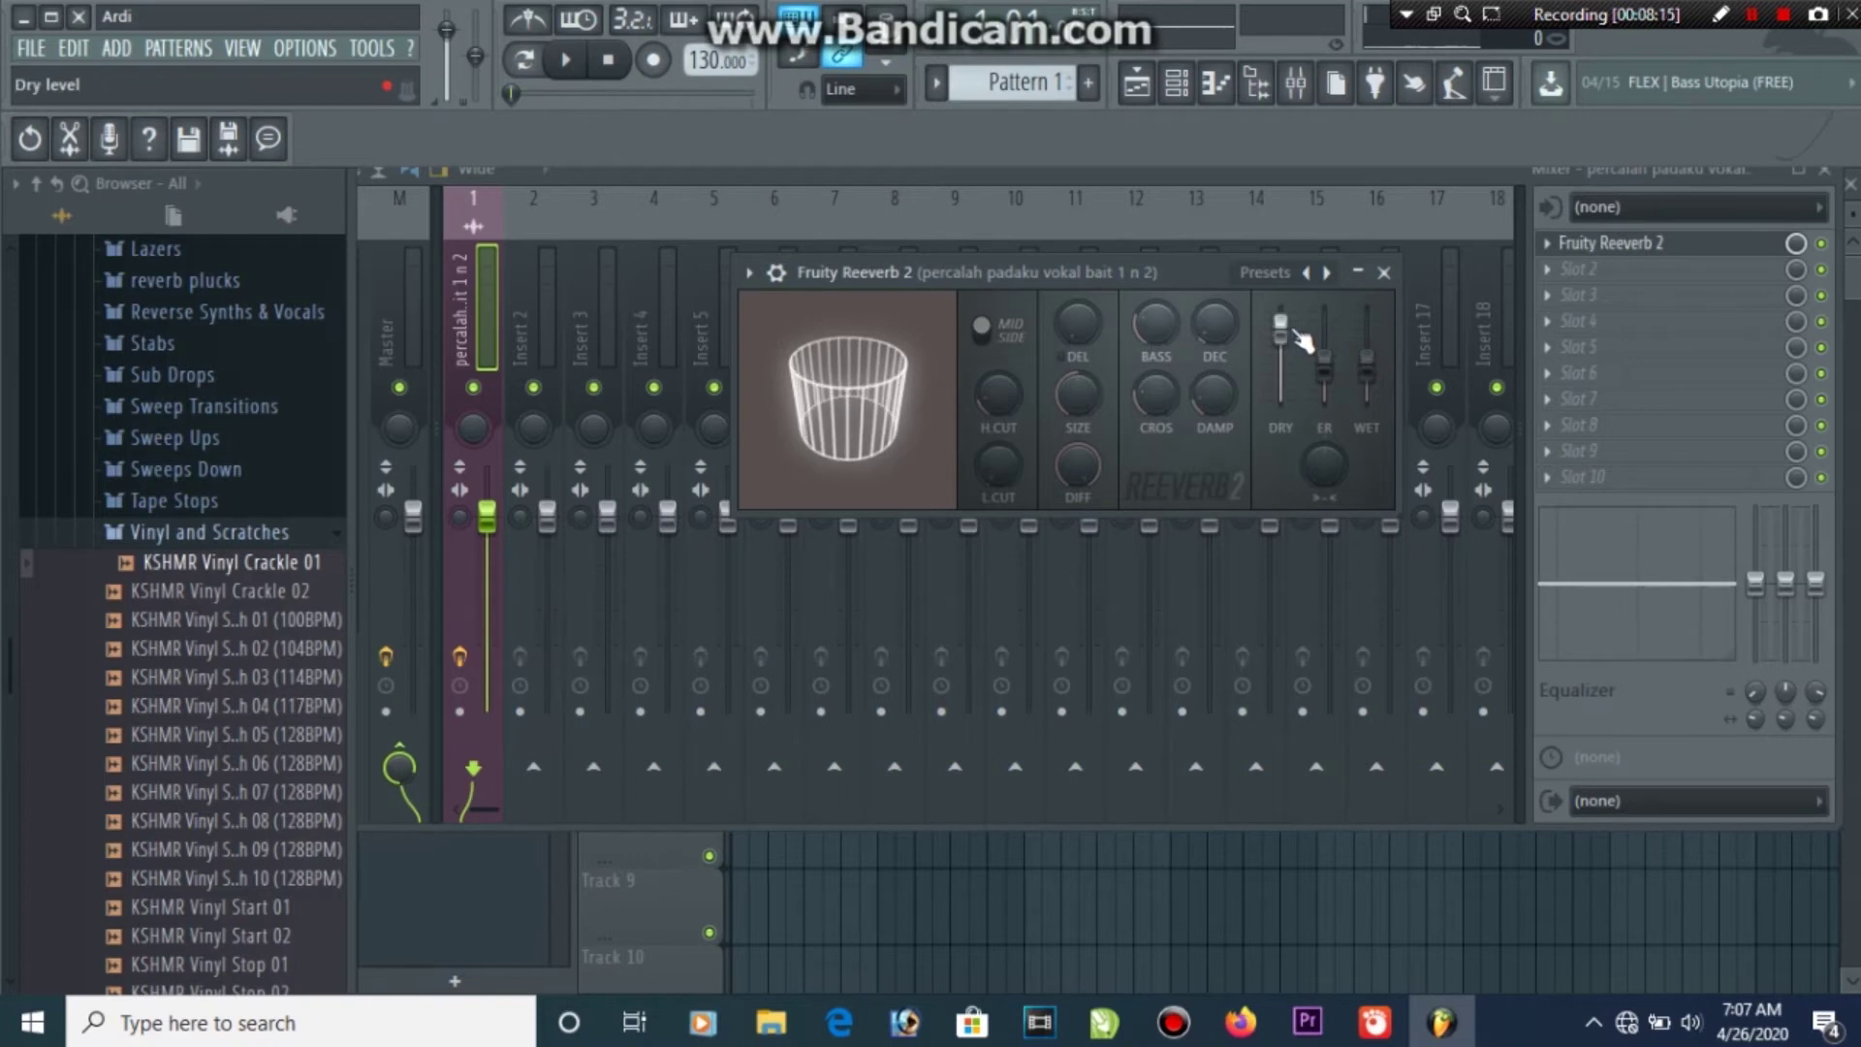
Raise Fruity Reeverb 2's wet level to 80% while the vocal plays
key(space)
drag(1279, 364, 1367, 336)
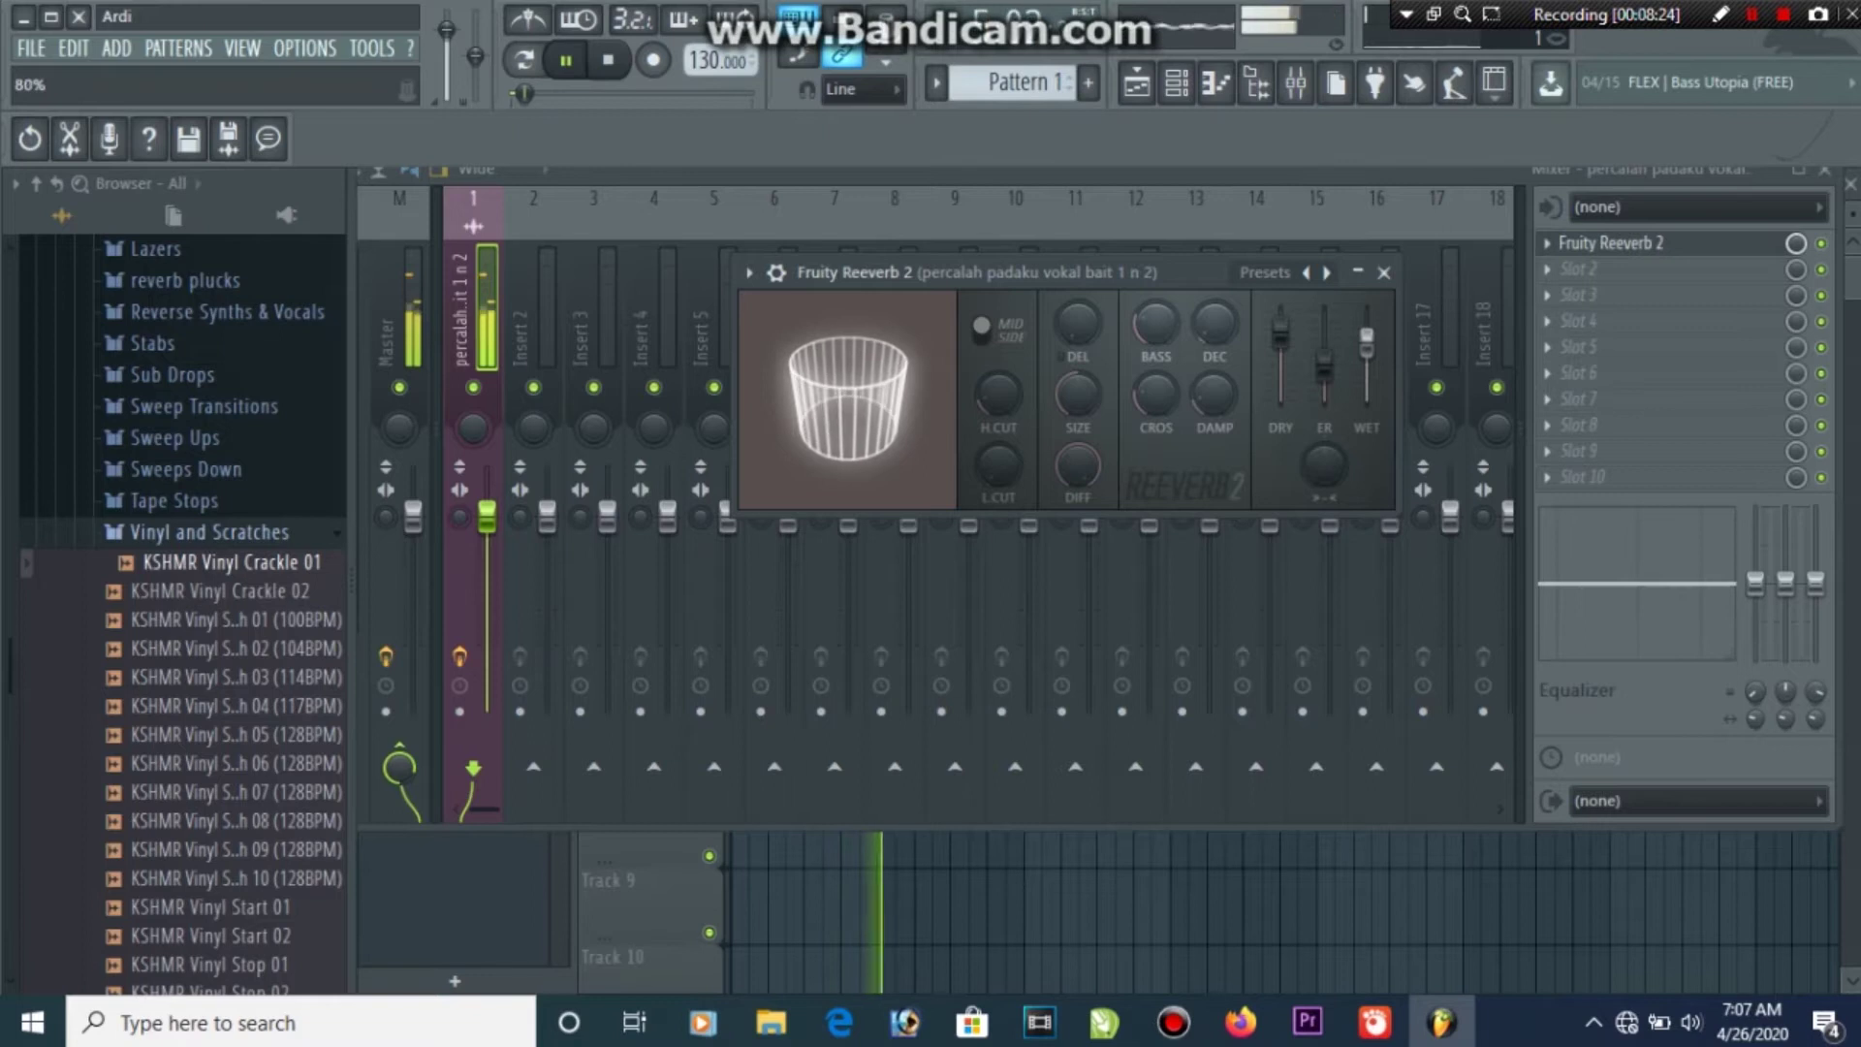
key(space)
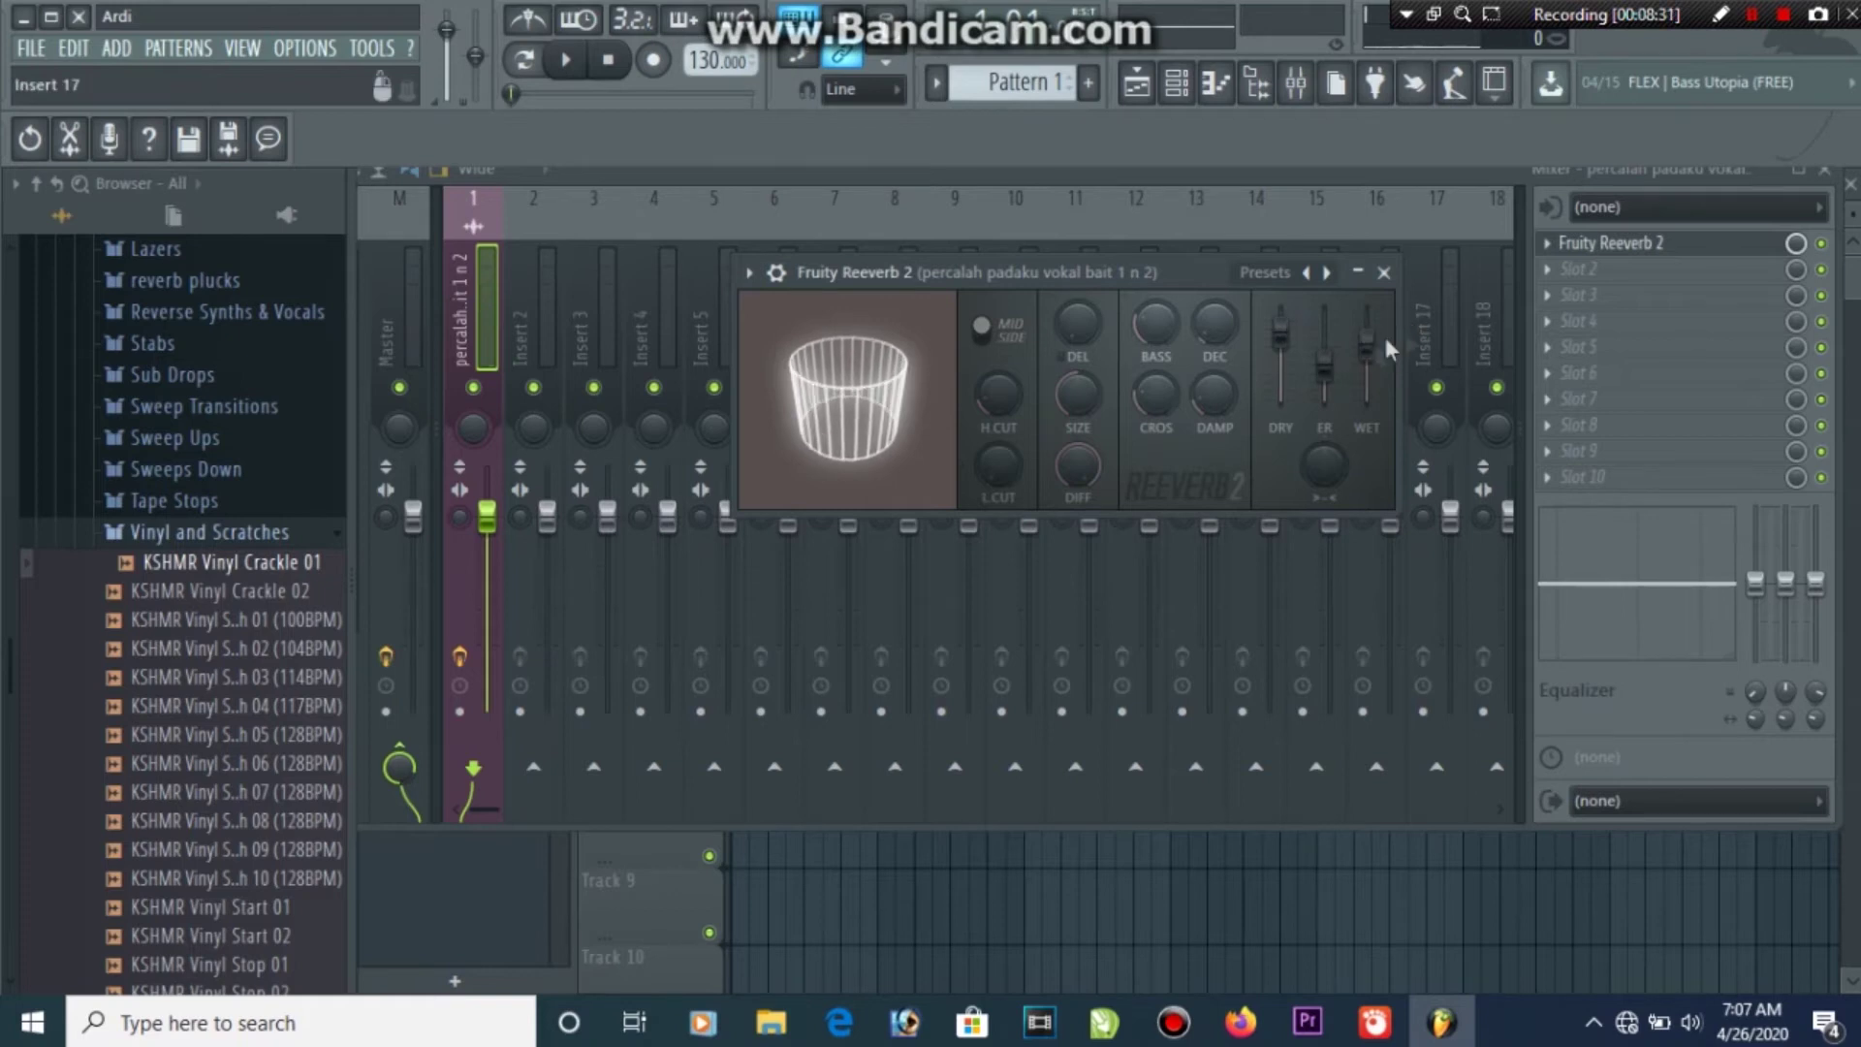
Try a lower dry level of 50% in Fruity Reeverb 2 and play the vocal to hear it
key(space)
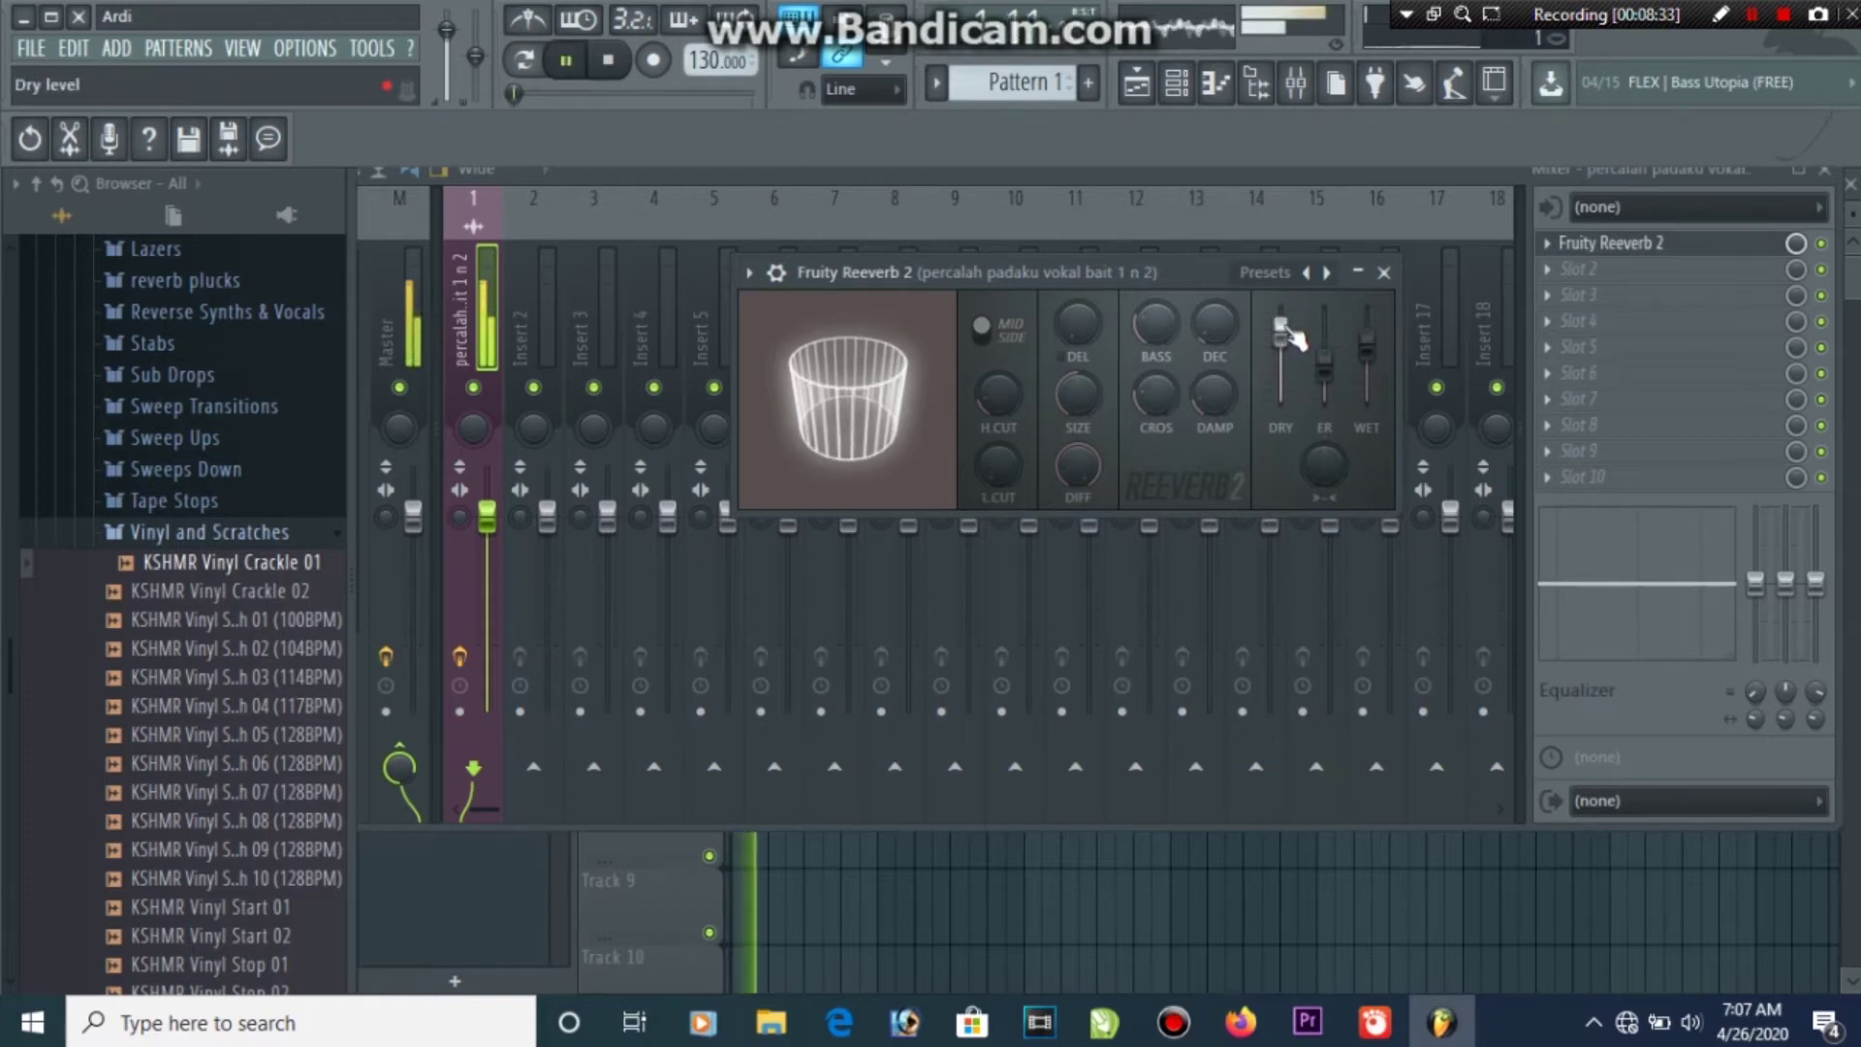
drag(1294, 351, 1294, 370)
key(space)
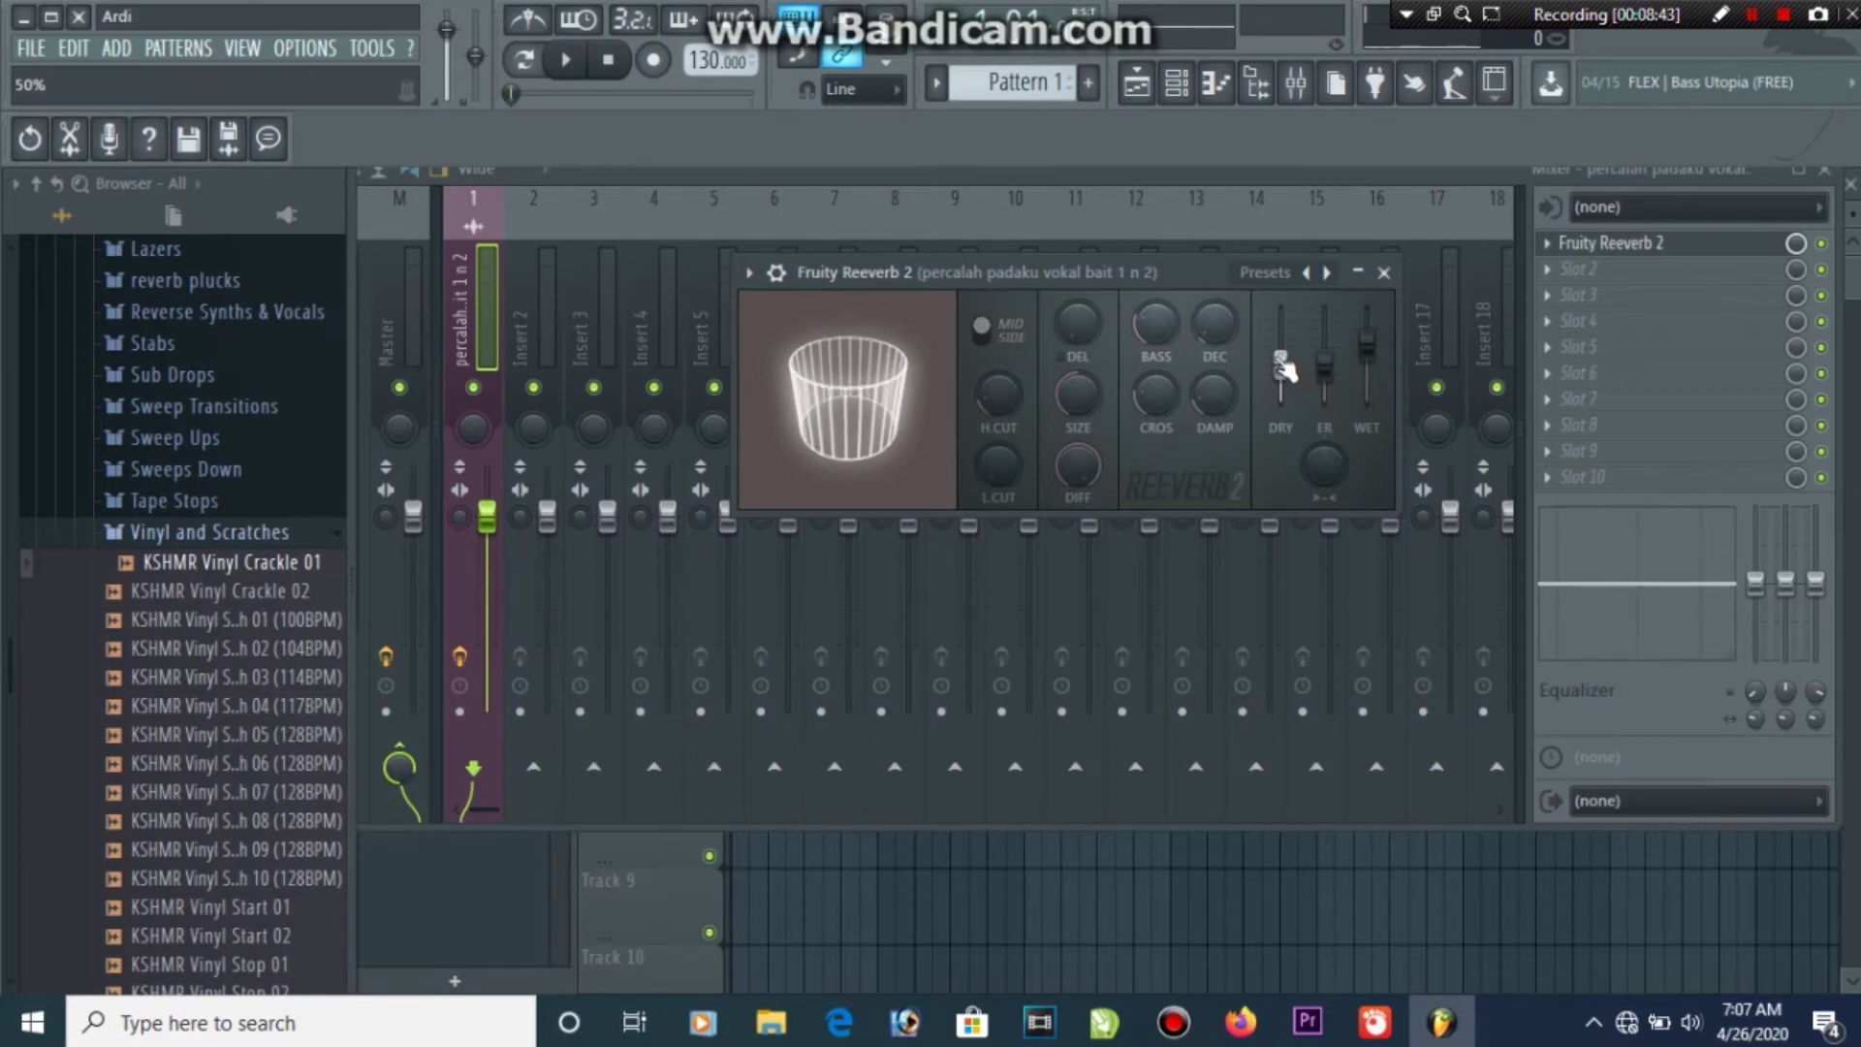
key(space)
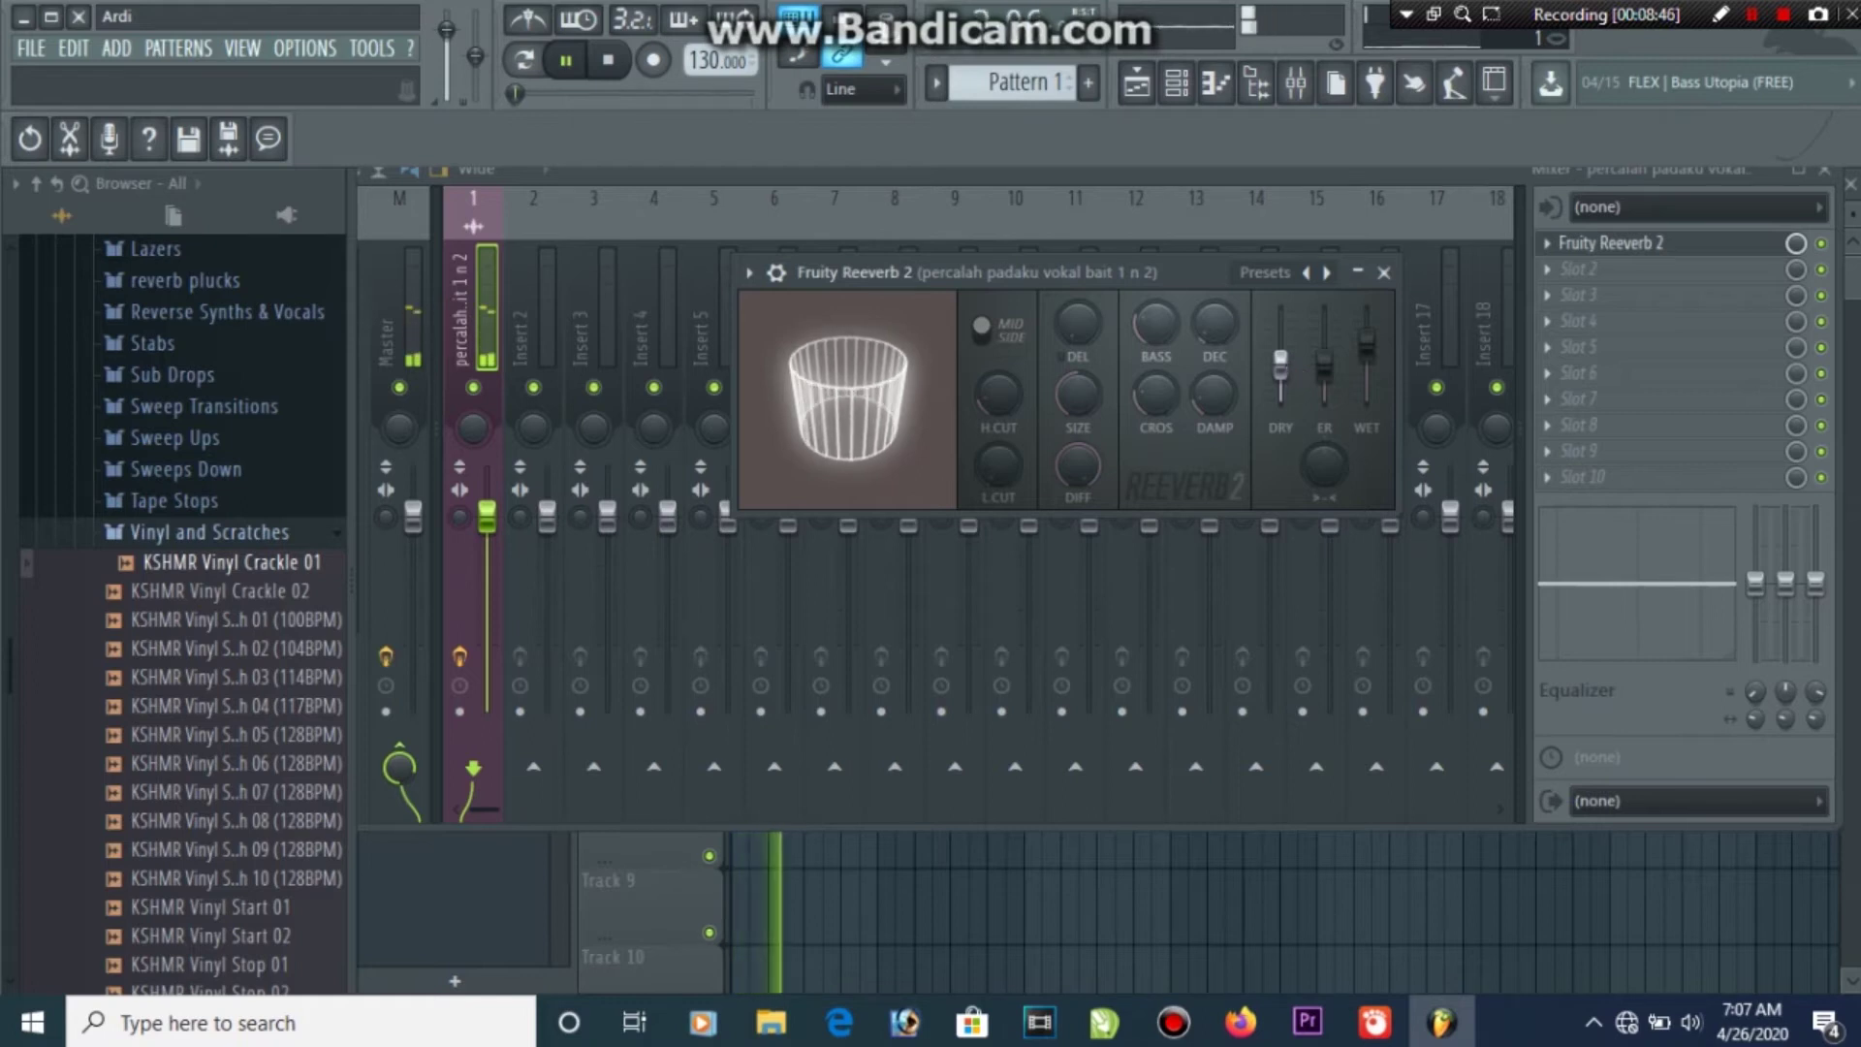
key(space)
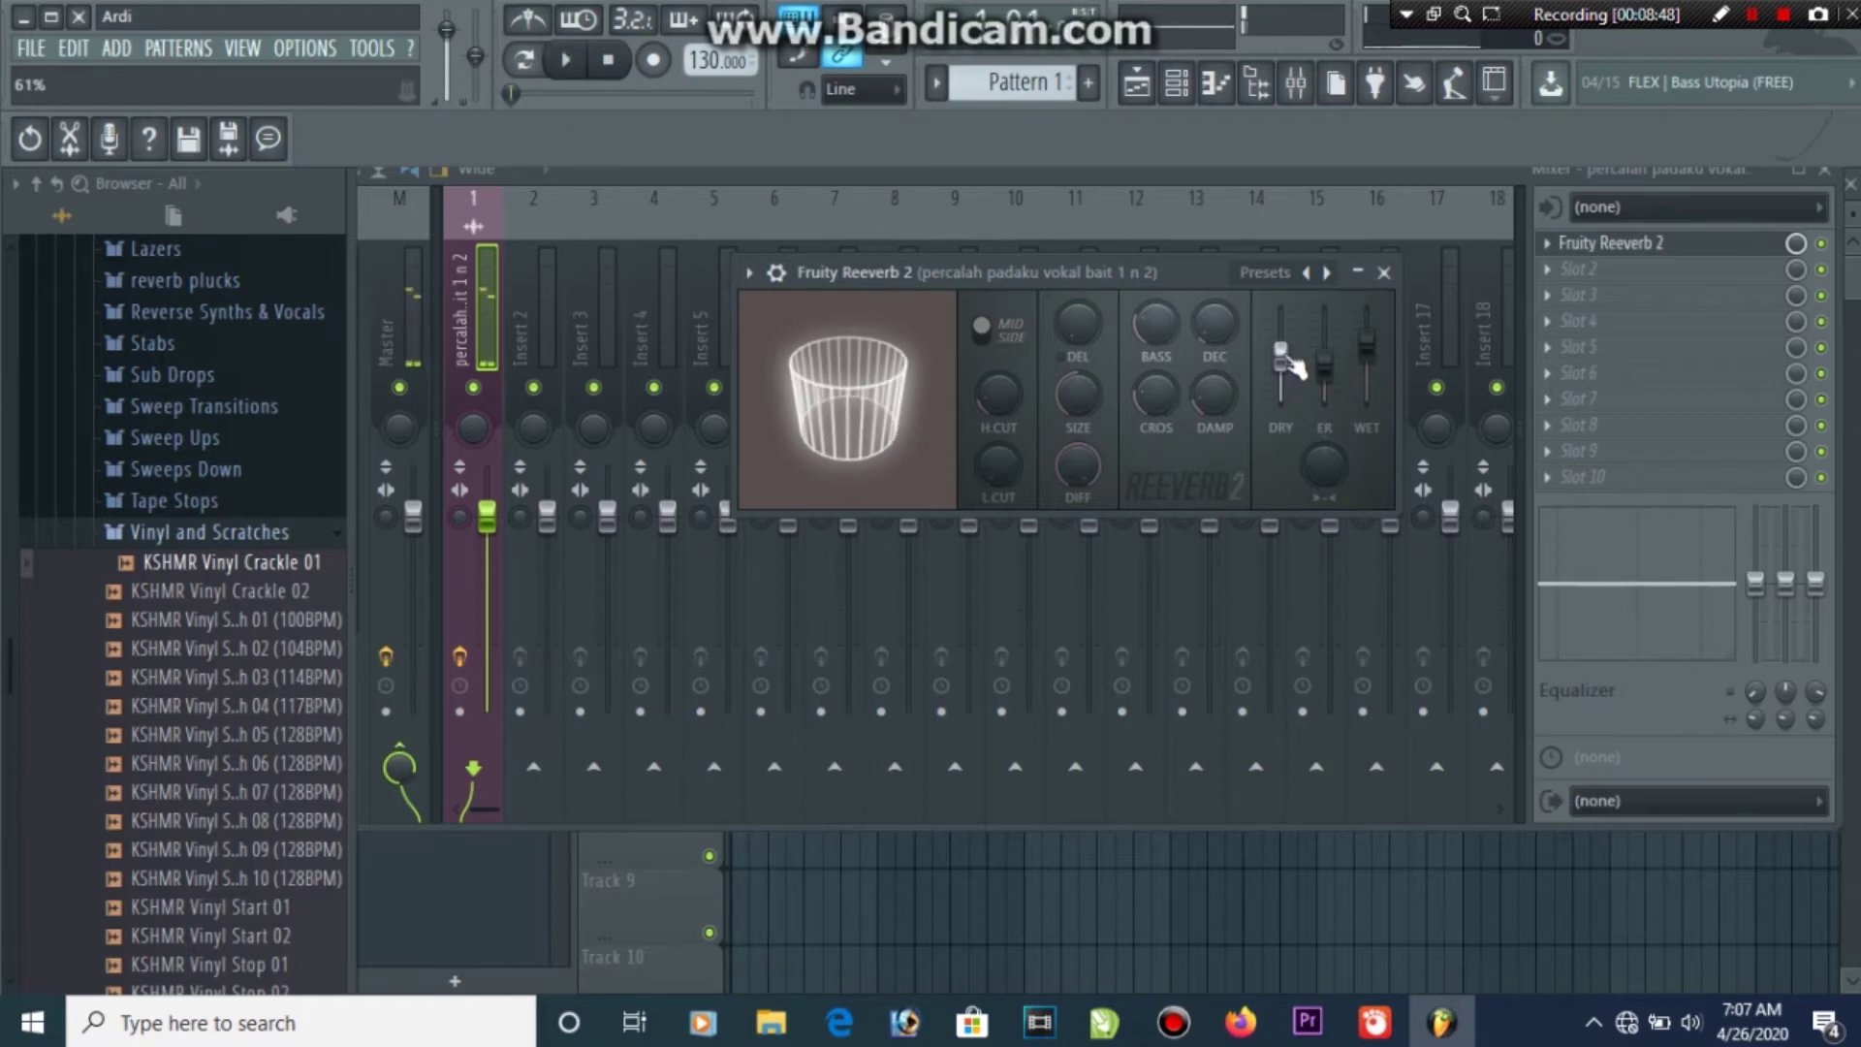
Bring the reverb's dry level back up, raise the wet level close to maximum and play the vocal
drag(1280, 355, 1376, 326)
key(space)
key(space)
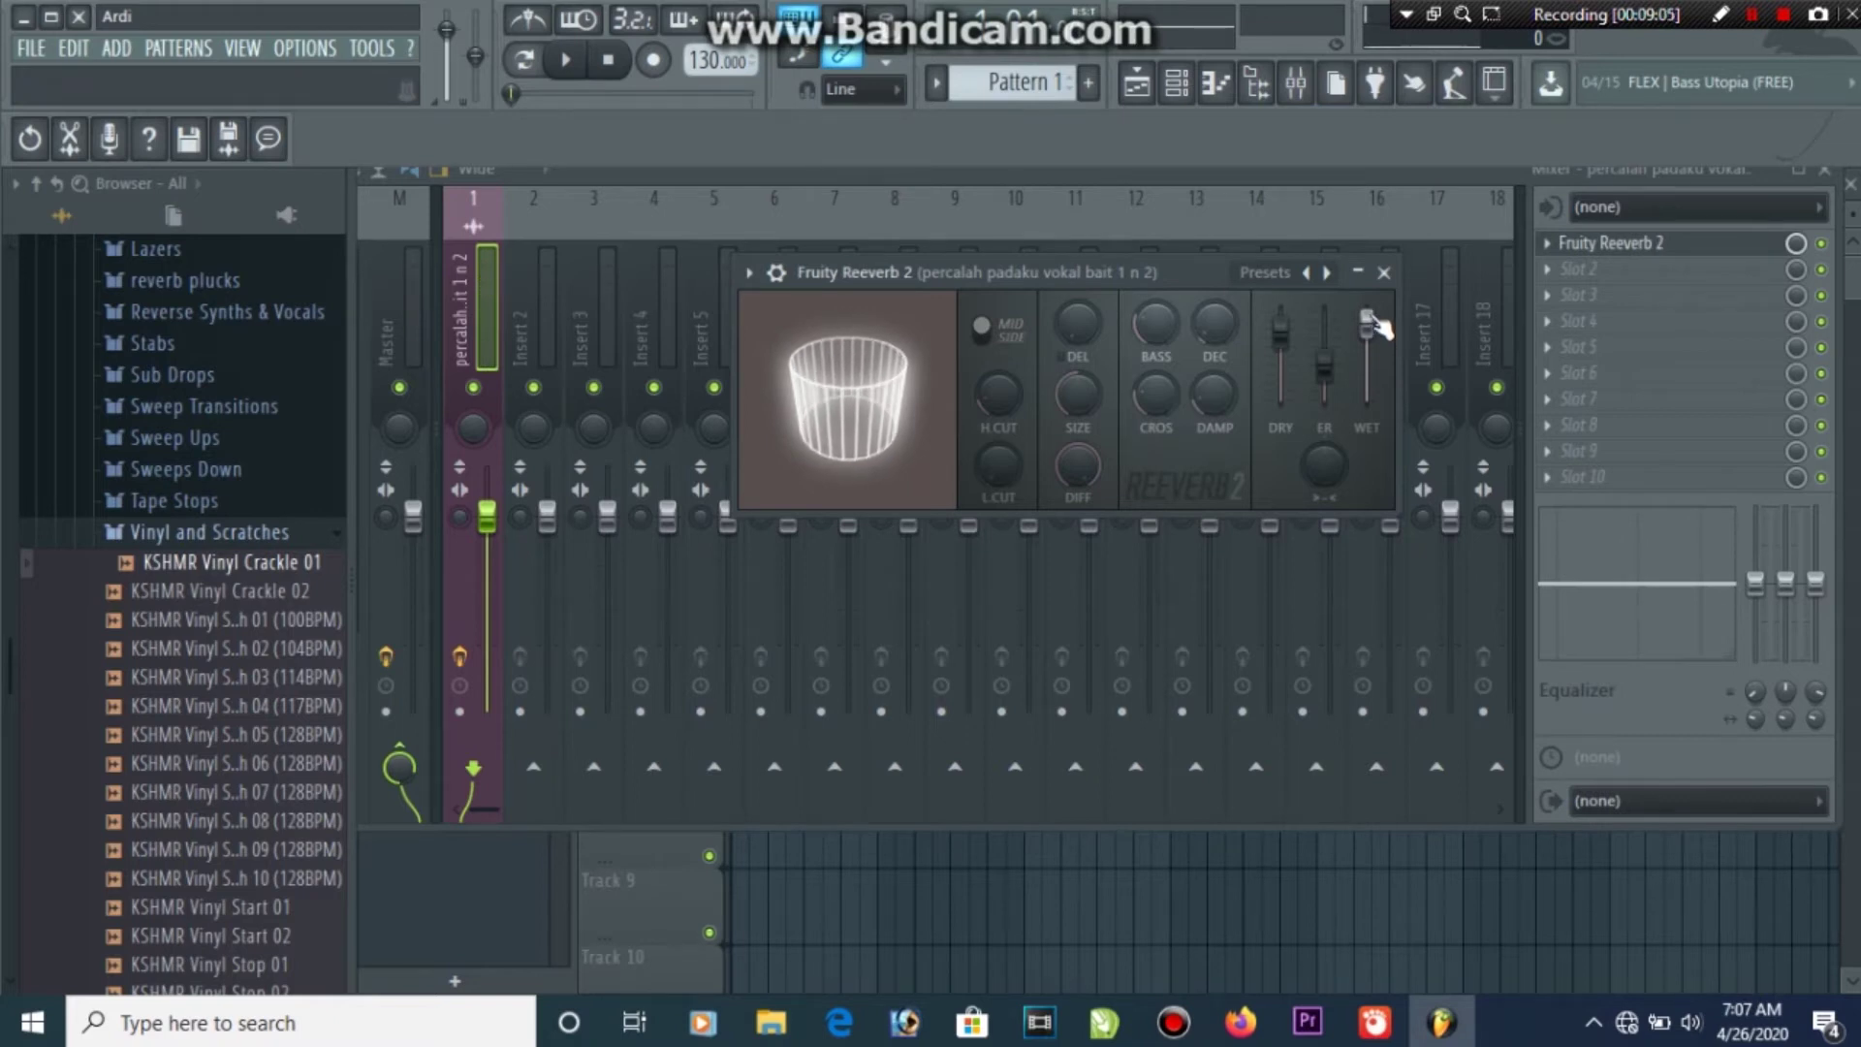
Lower Fruity Reeverb 2's wet level to a little above the middle of its range
drag(1372, 317, 1371, 325)
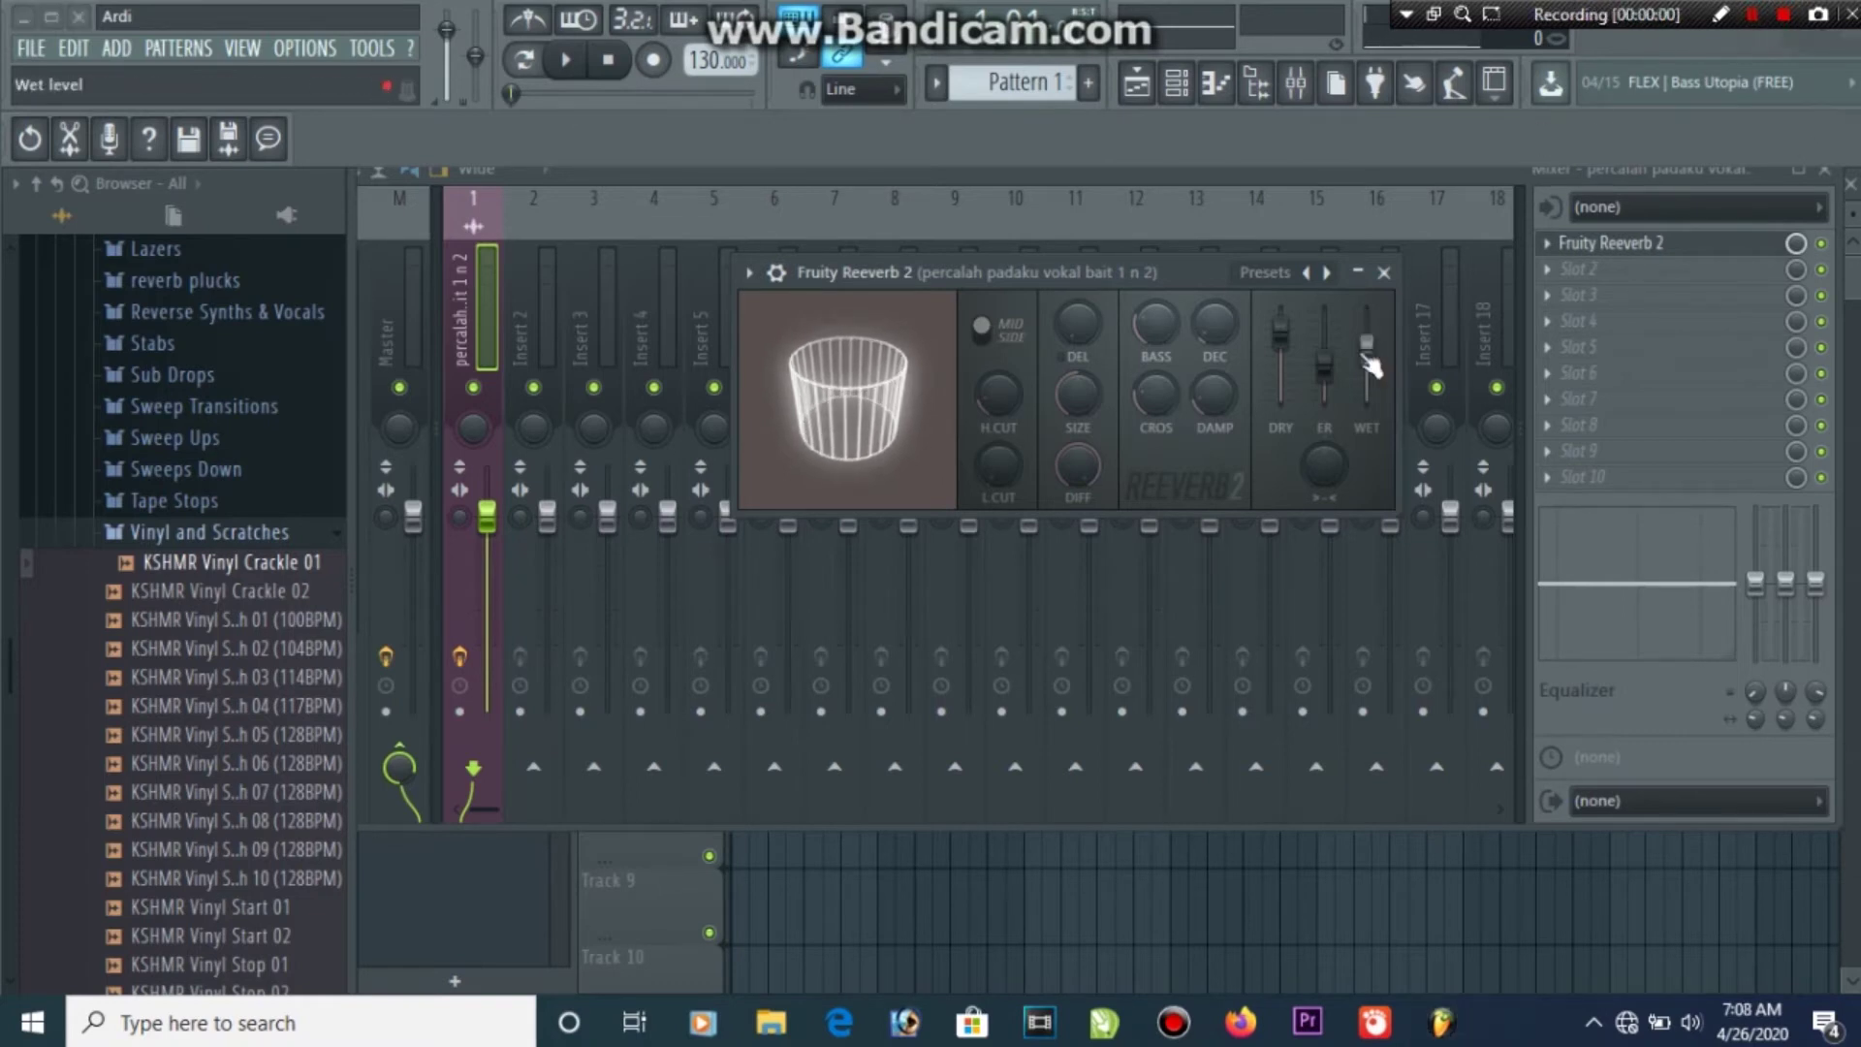
click(1367, 351)
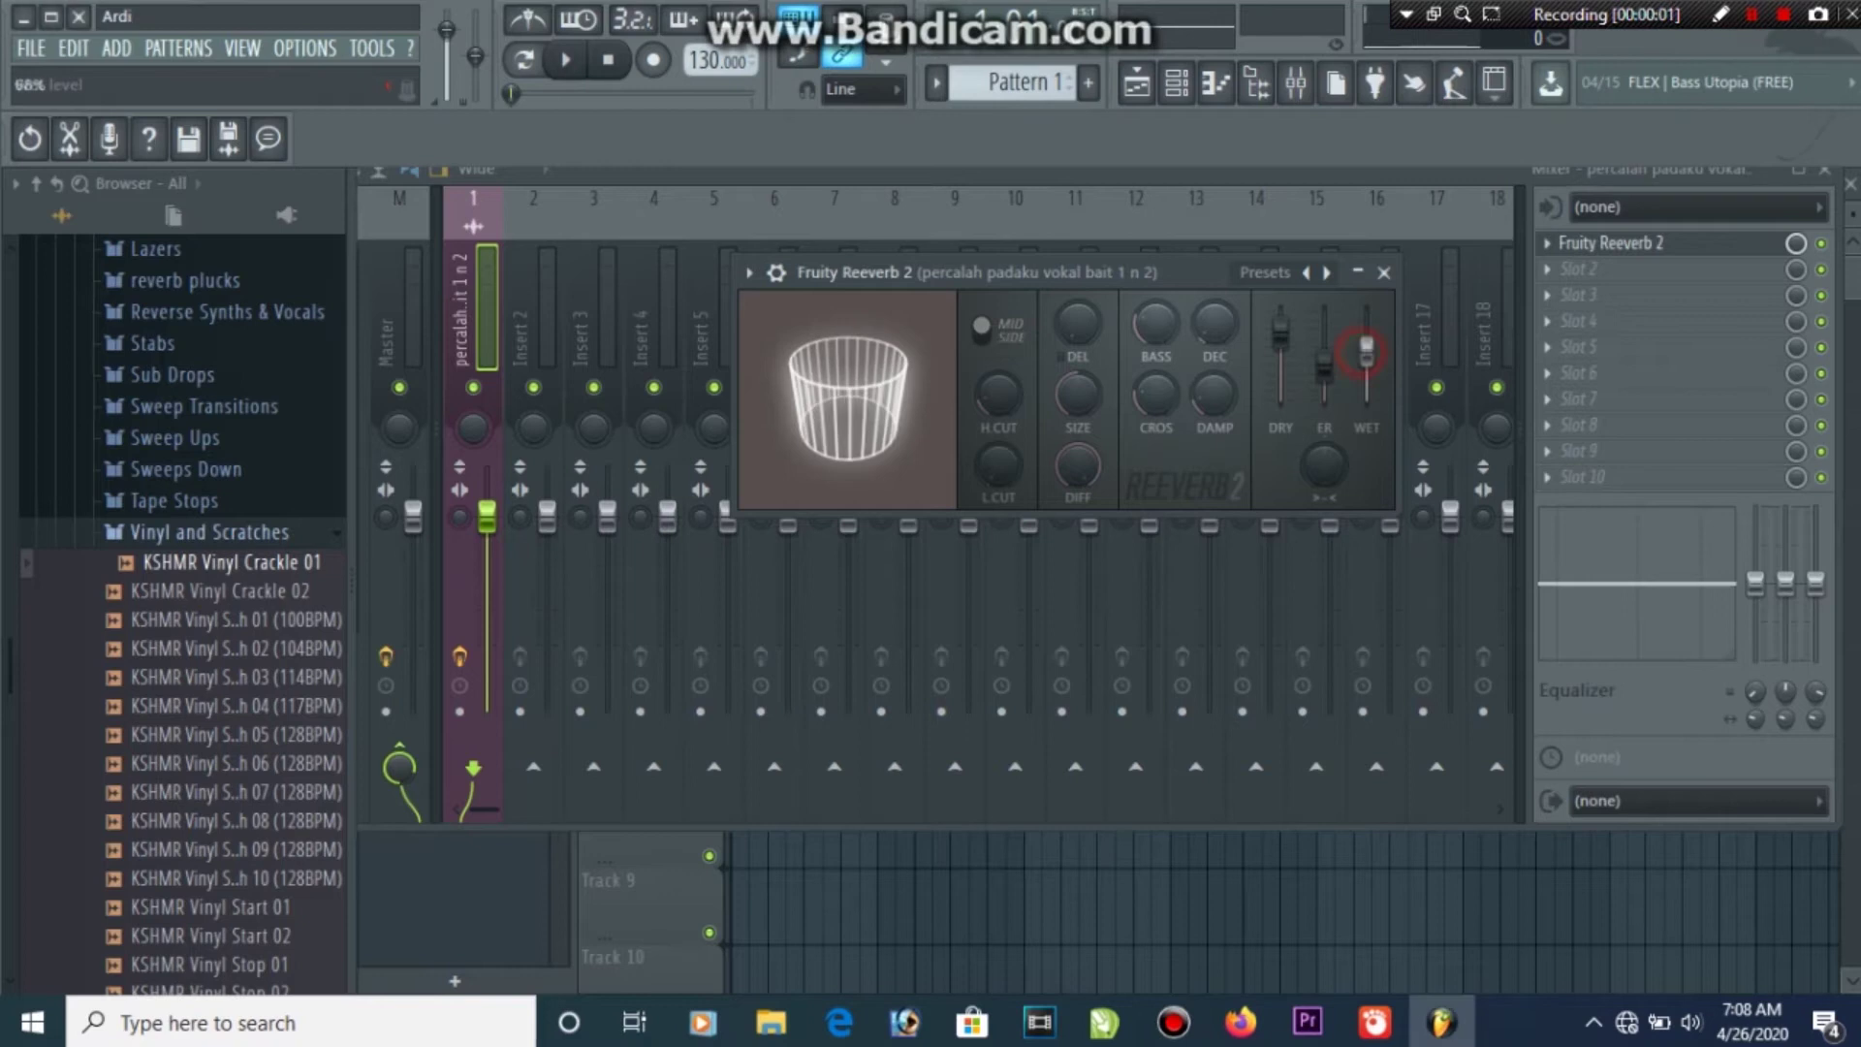
drag(1371, 367, 1370, 376)
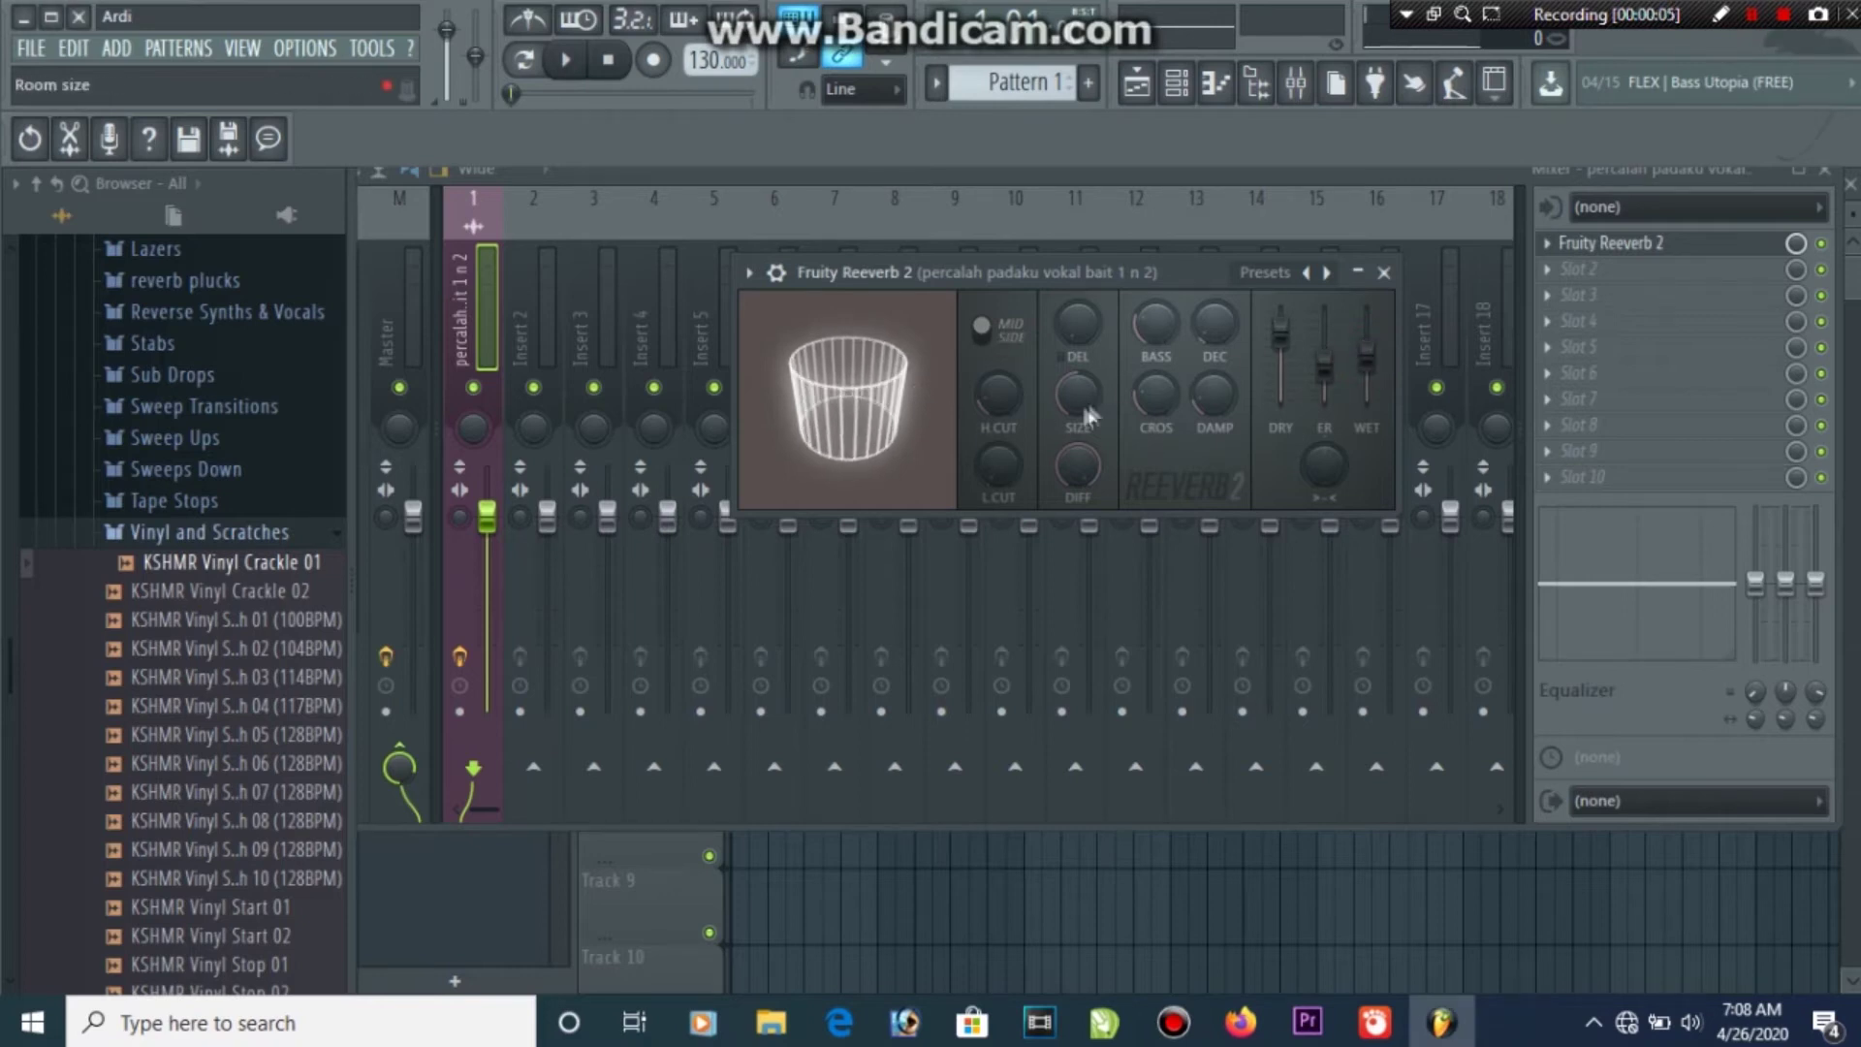
Adjust the reverb's room size and fine-tune its wet level by ear while playing the vocal
mouse_move(1077, 393)
mouse_down()
mouse_move(1077, 349)
mouse_move(1077, 456)
mouse_move(1074, 402)
mouse_up()
key(space)
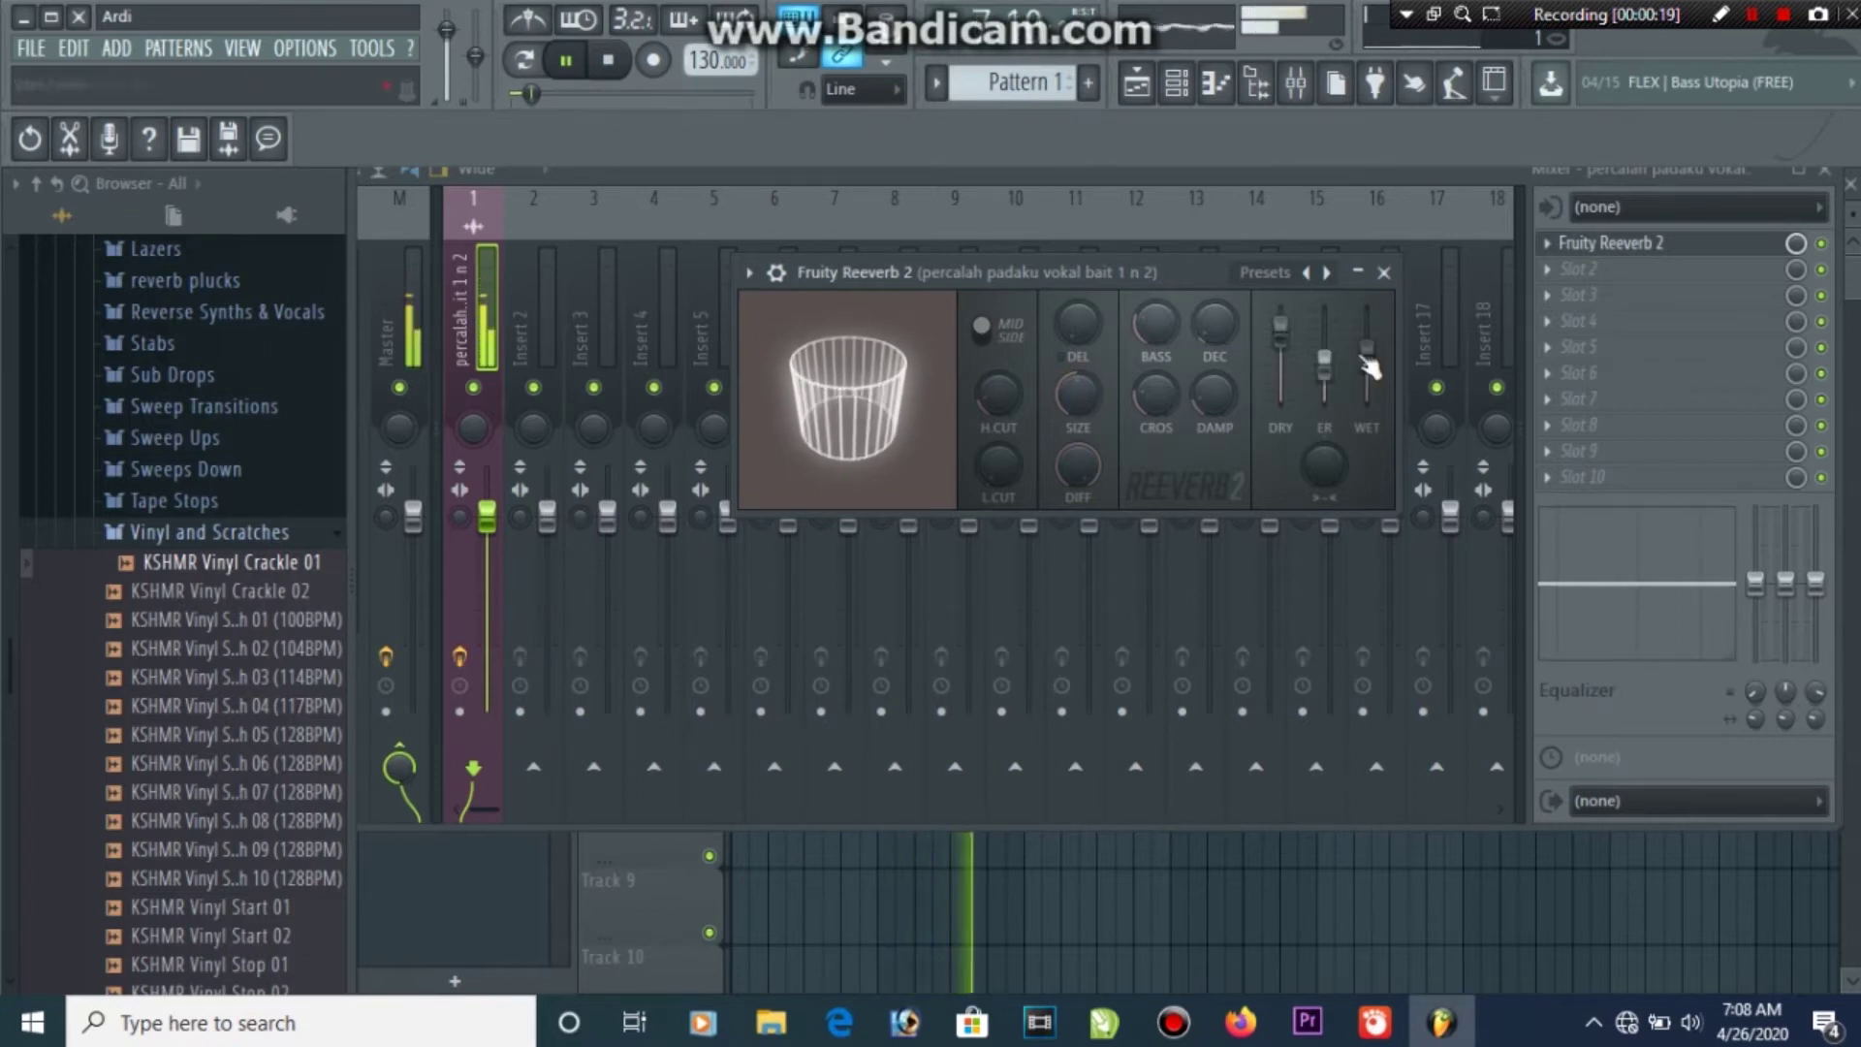
key(space)
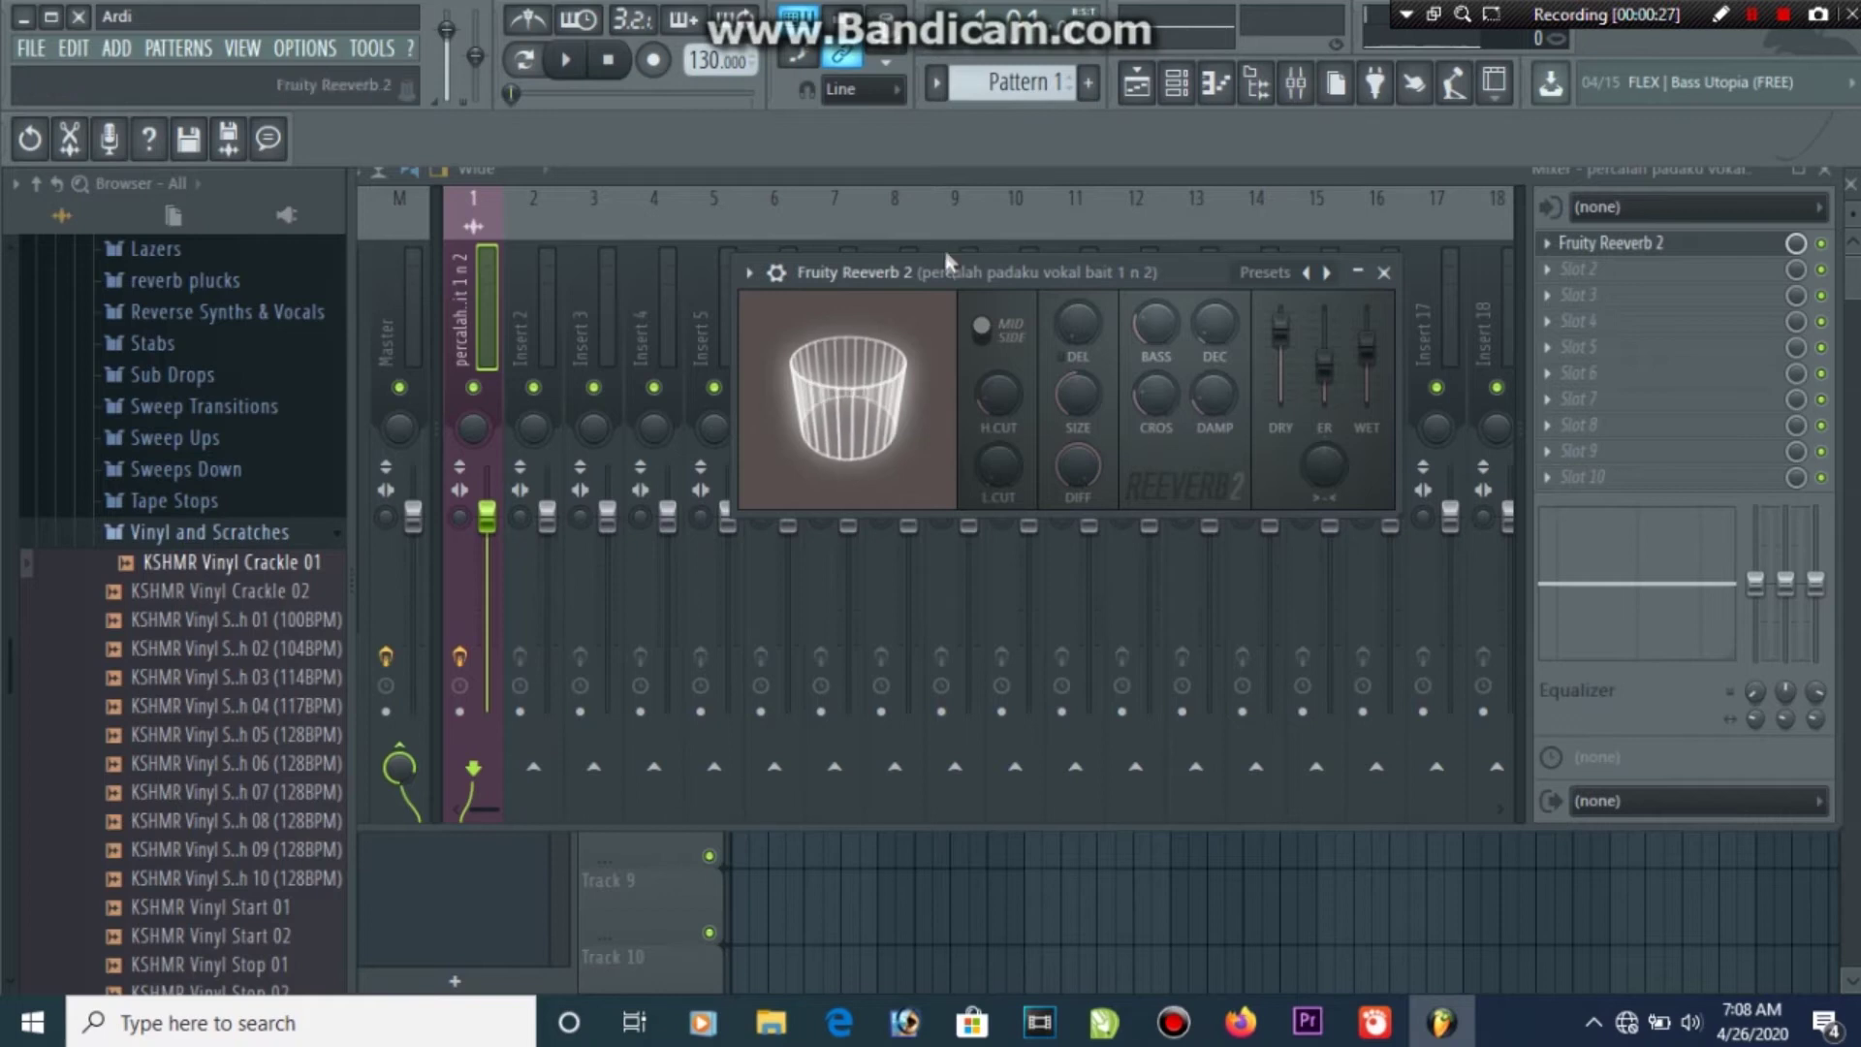
key(space)
drag(1374, 367, 1374, 380)
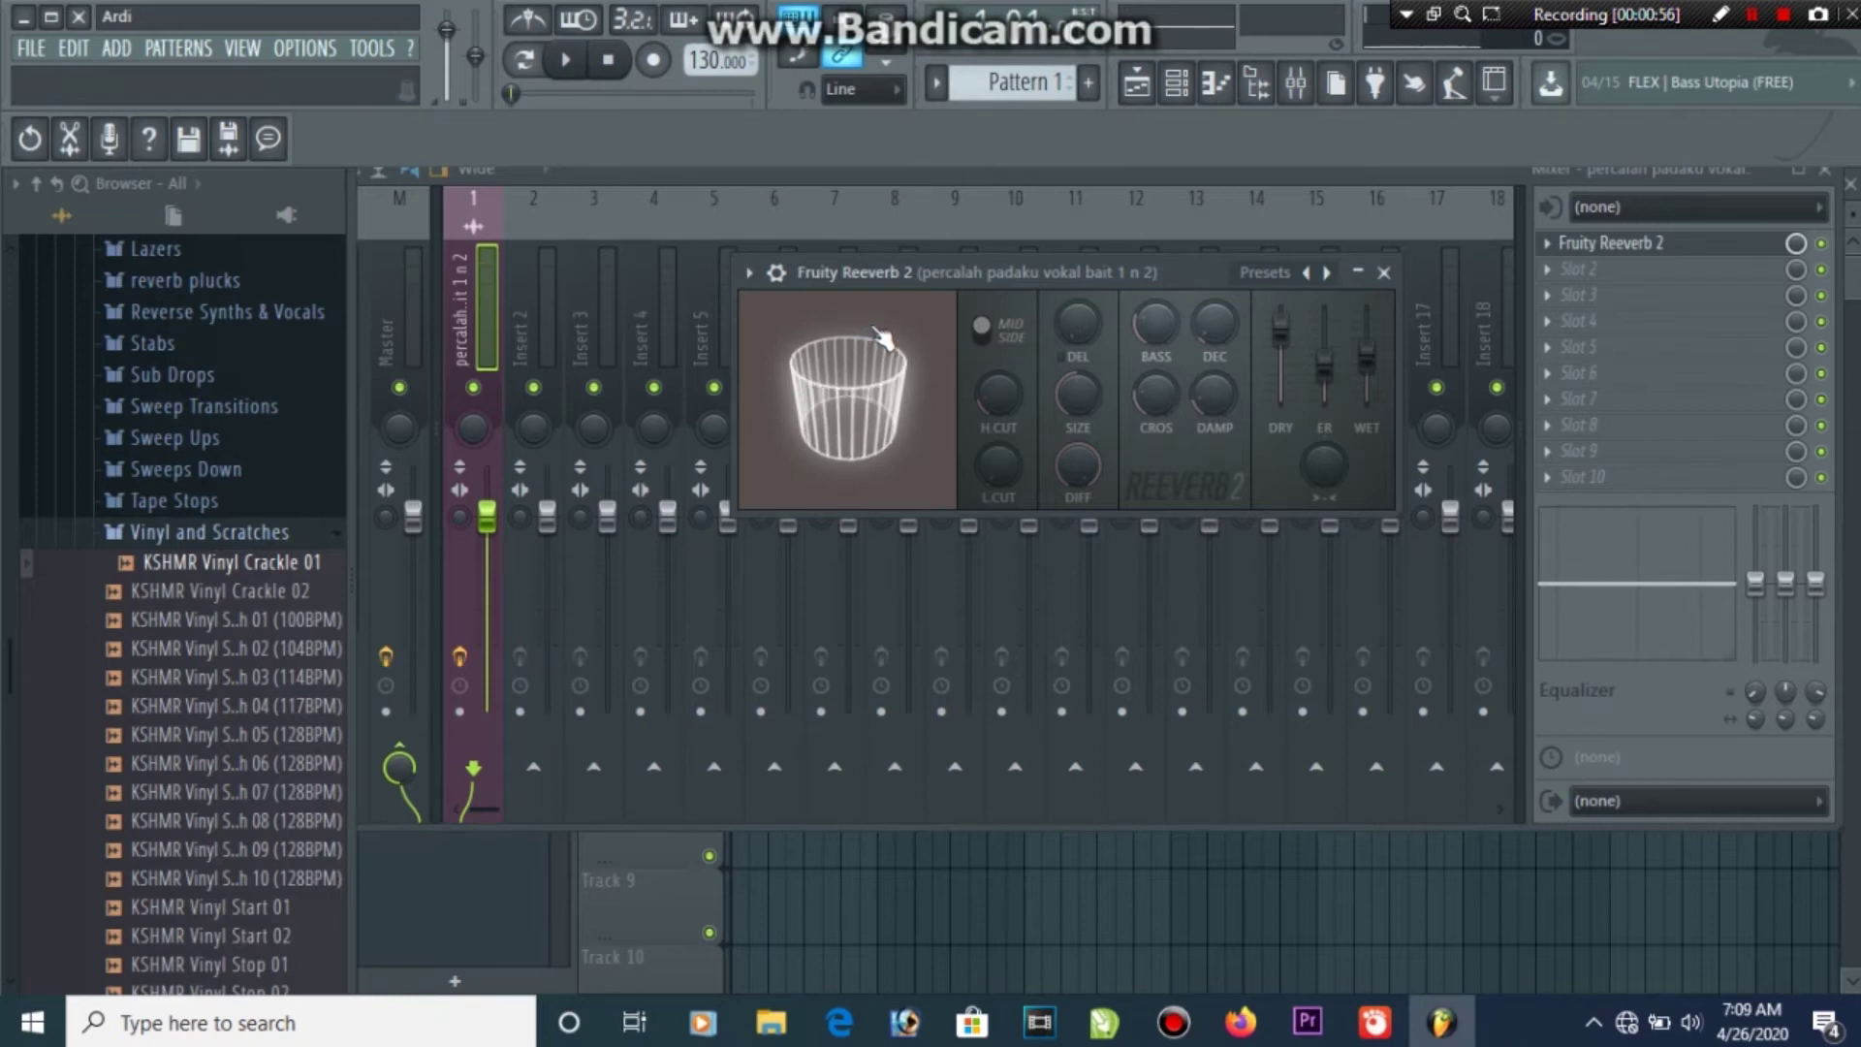
Add Fruity Parametric EQ 2 to slot 2 of the vocal's mixer insert and shift its window slightly
click(1602, 269)
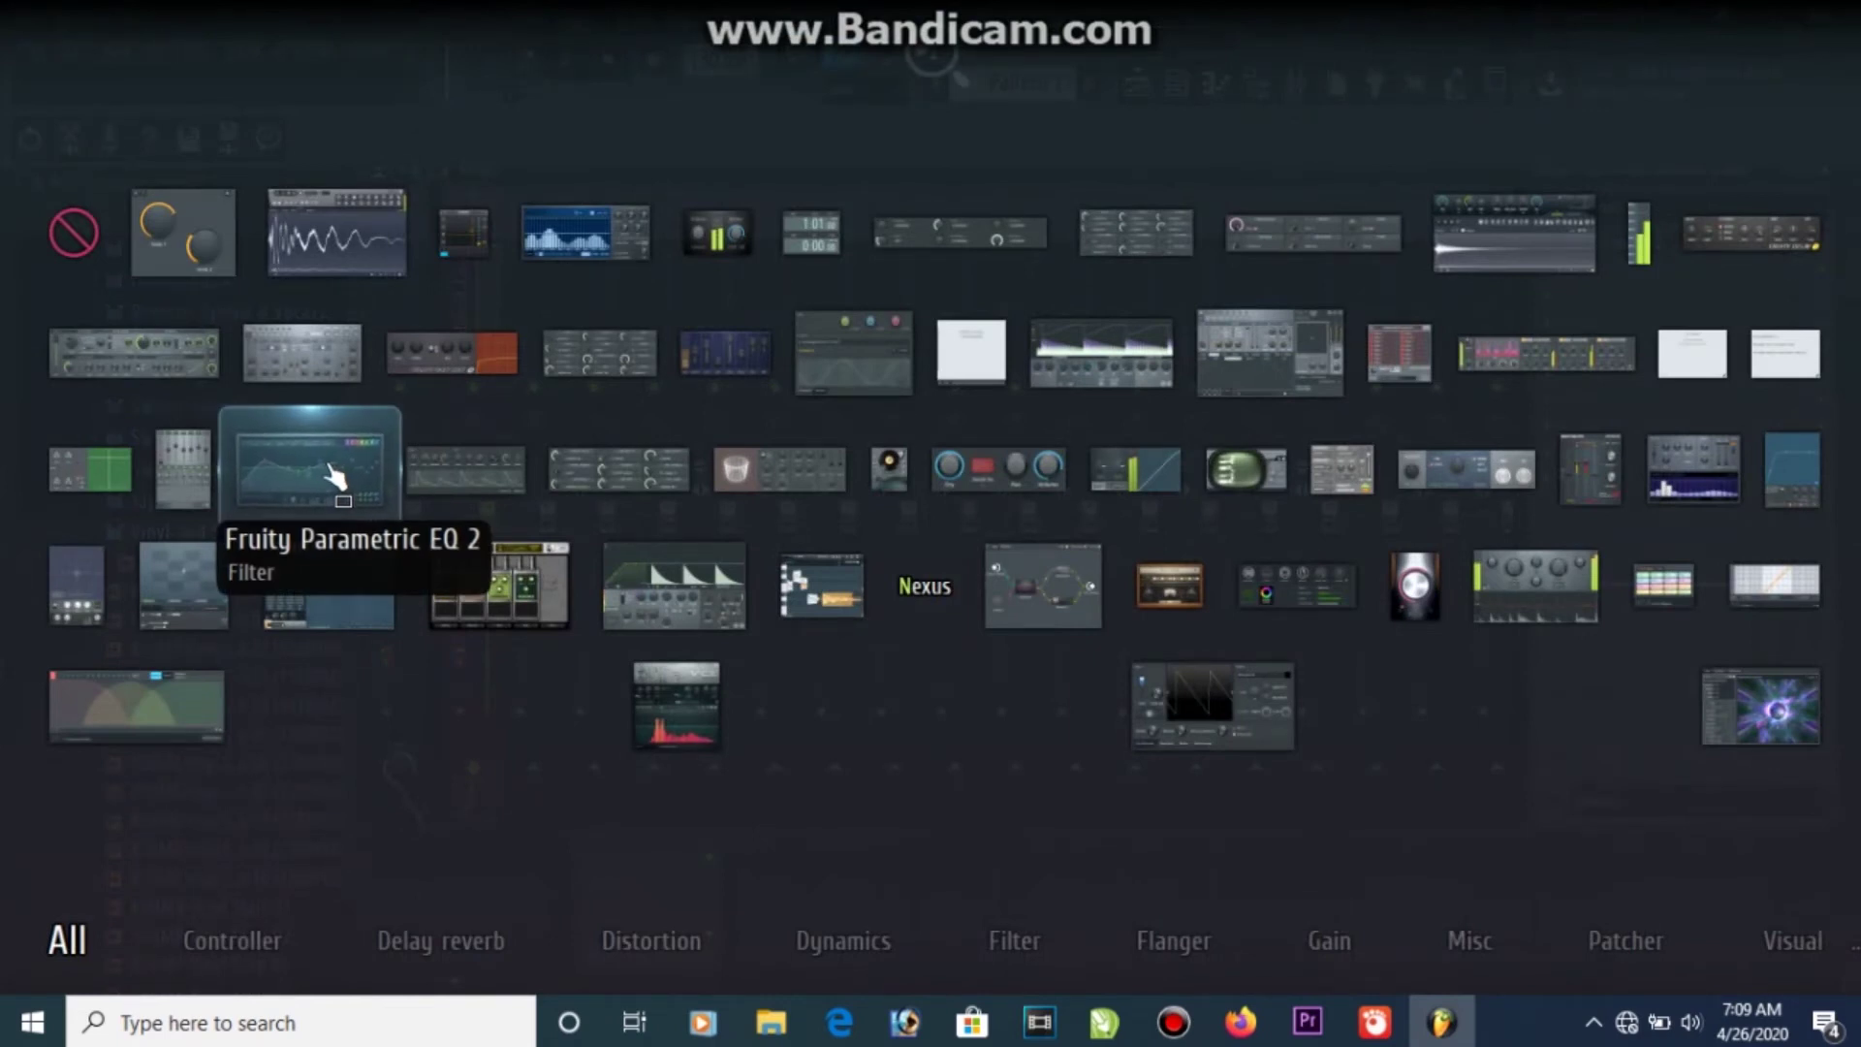
click(335, 475)
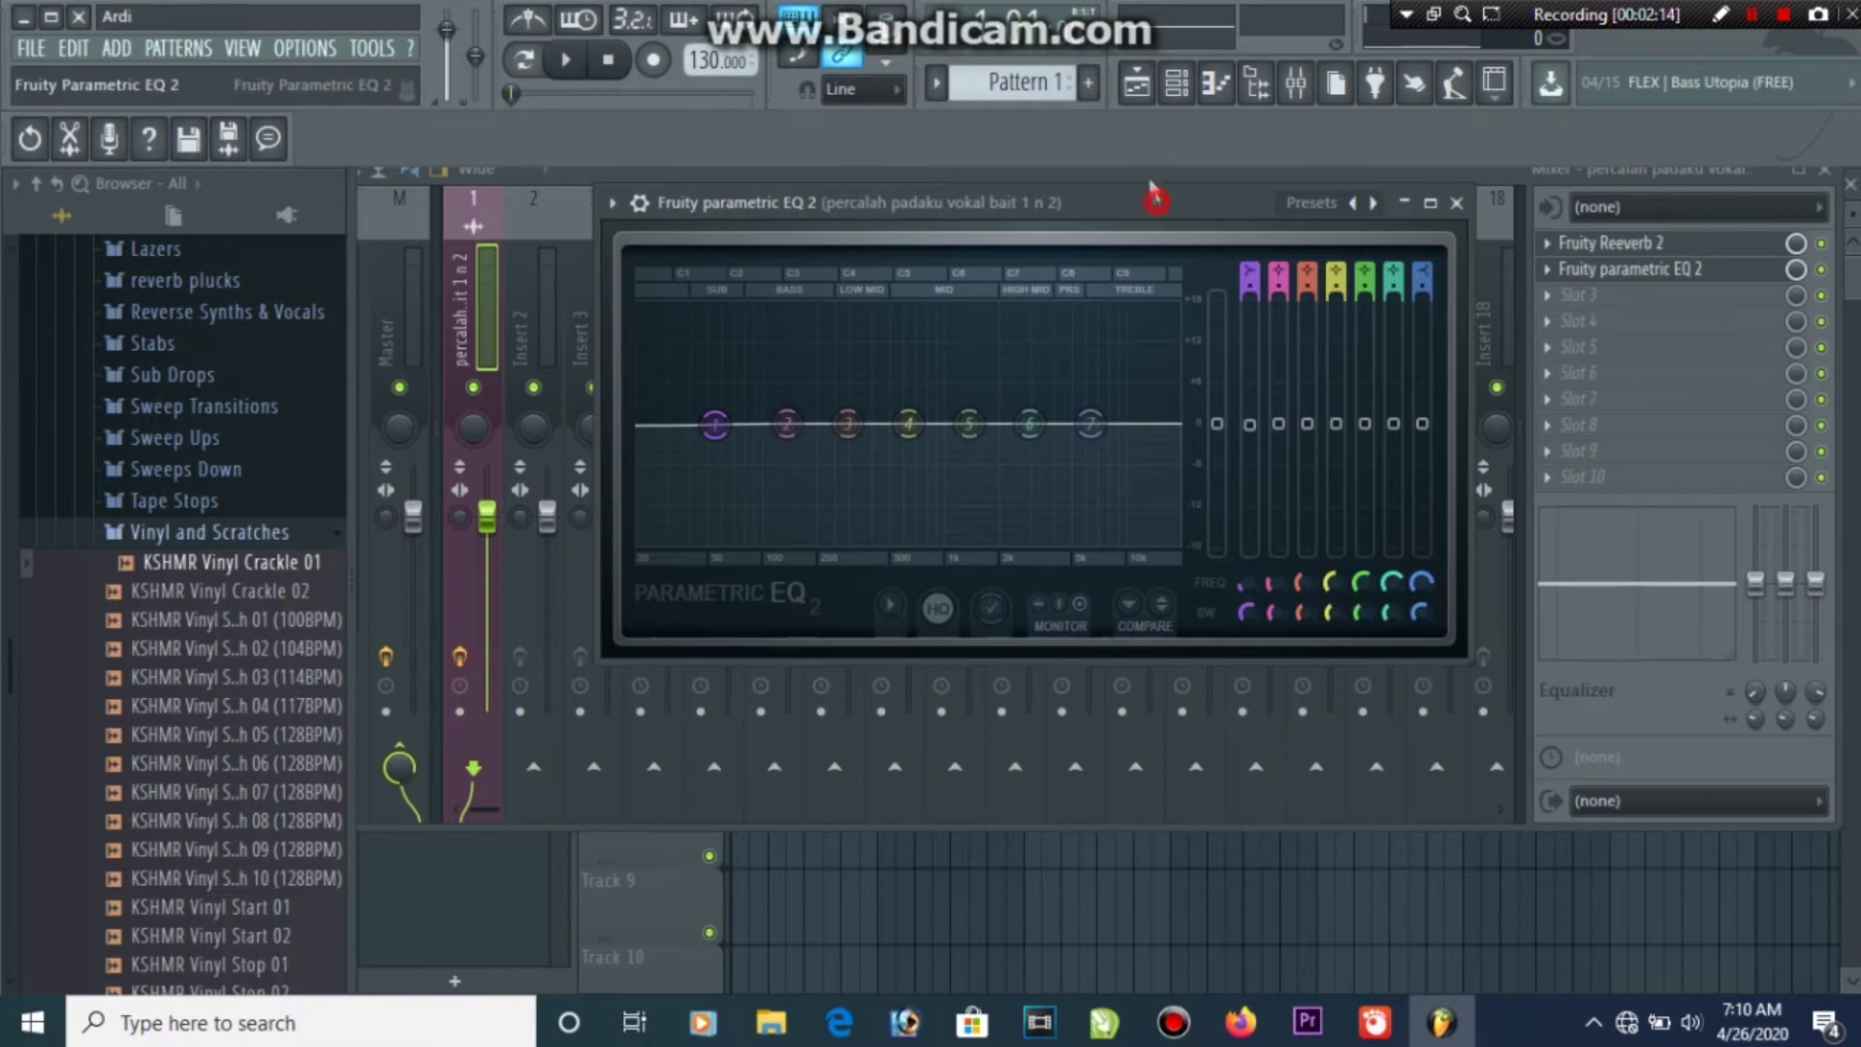
drag(1159, 197, 1126, 203)
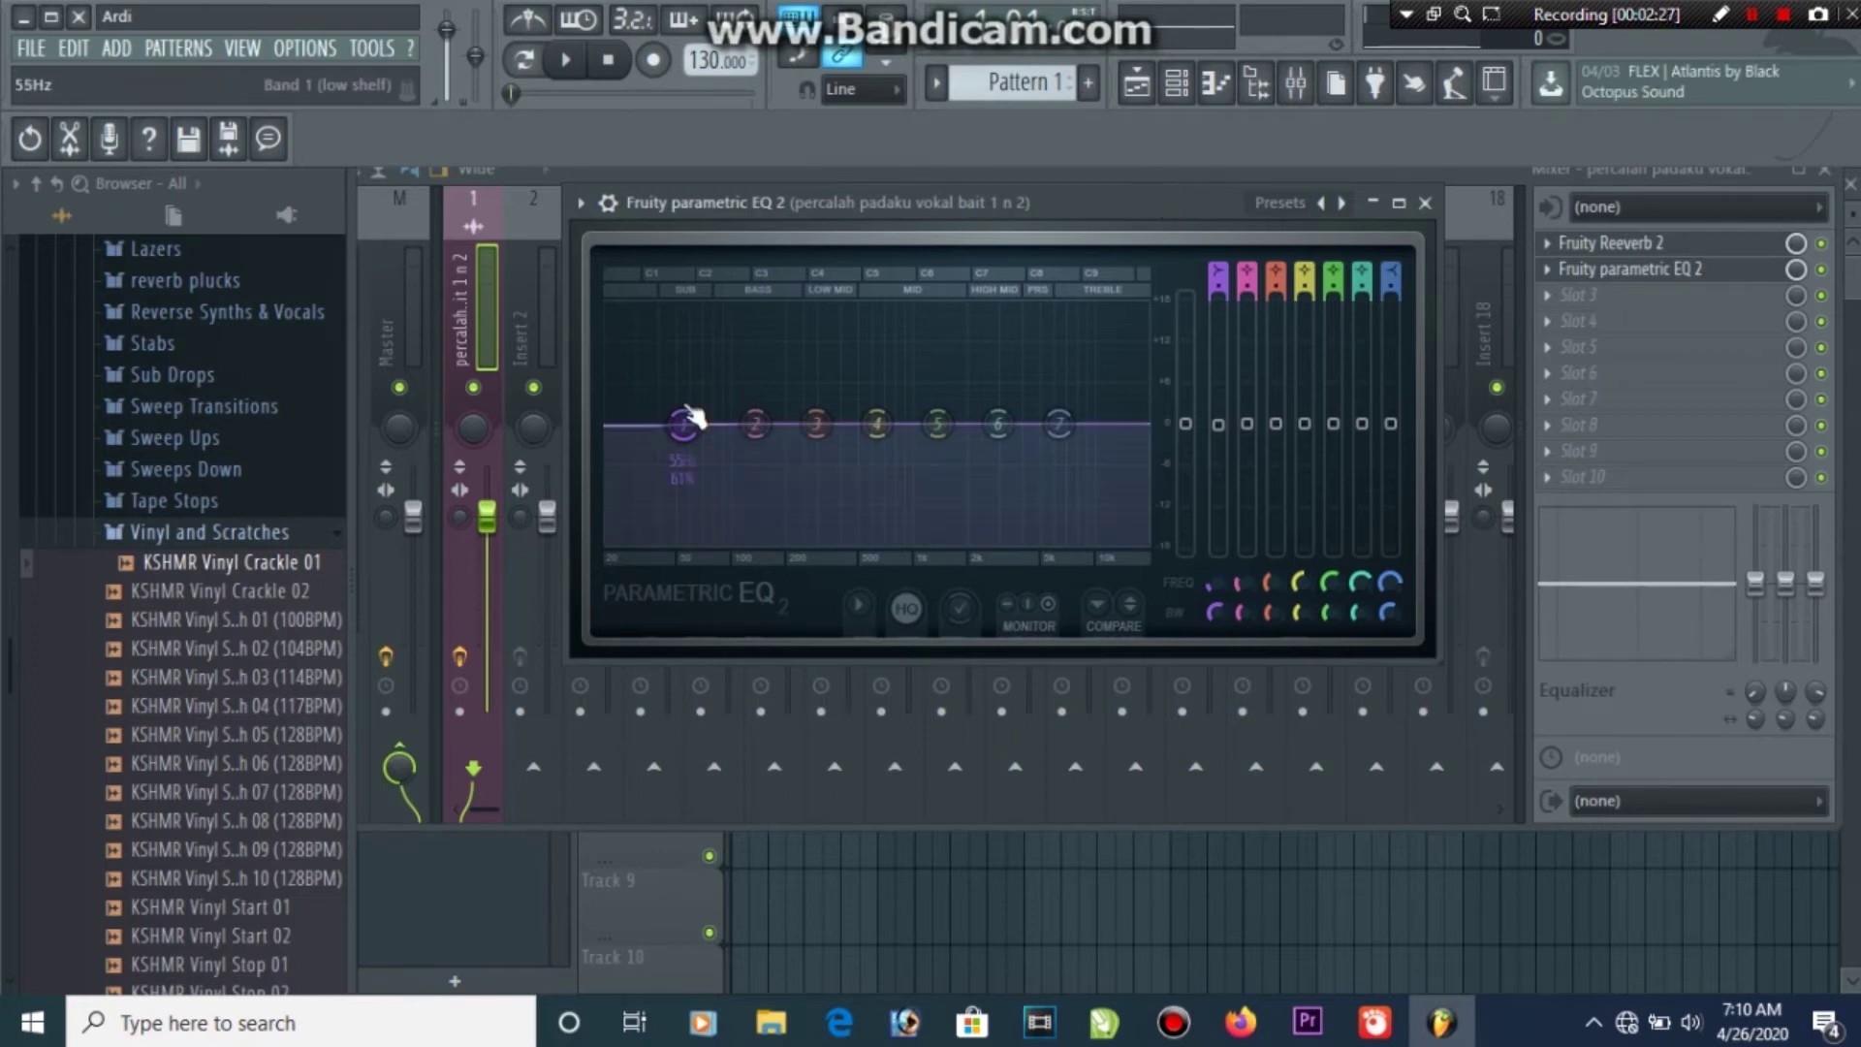
Pull EQ band 1 (low shelf) down near the bottom of the graph to cut the lows, and play the vocal
drag(686, 424, 673, 529)
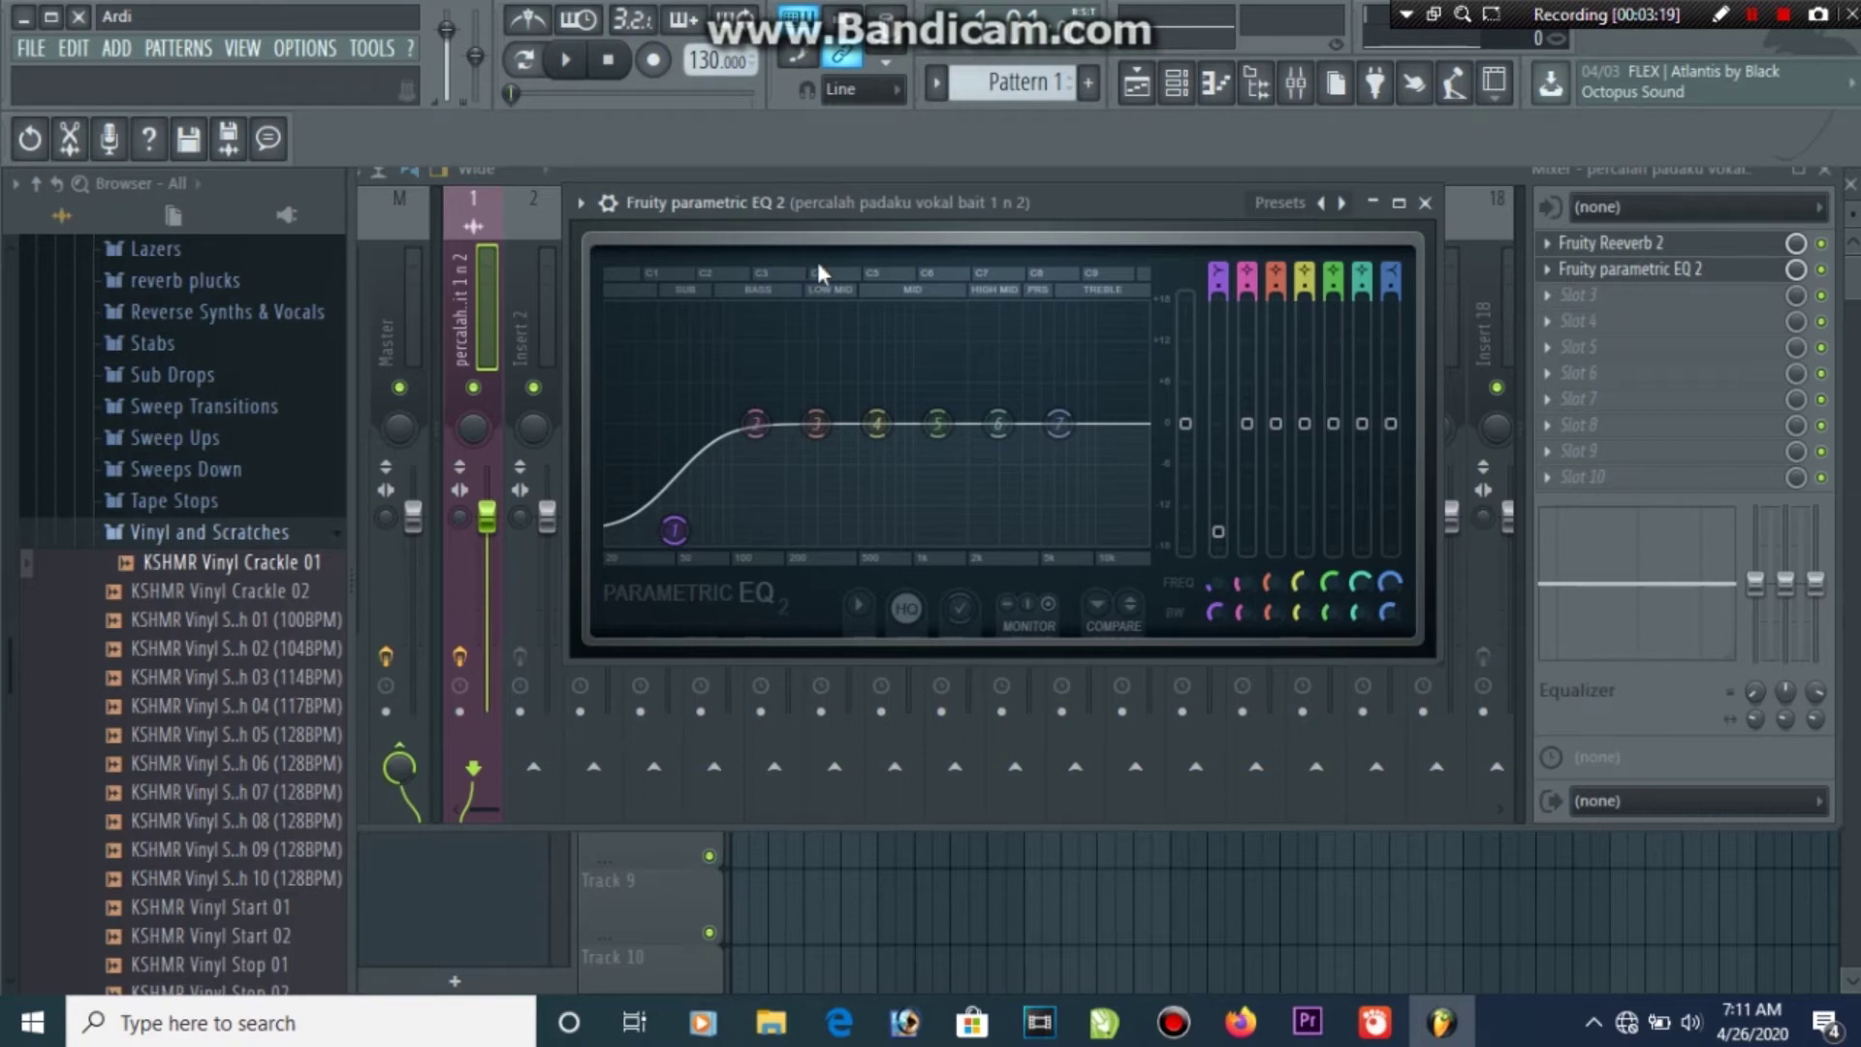
key(space)
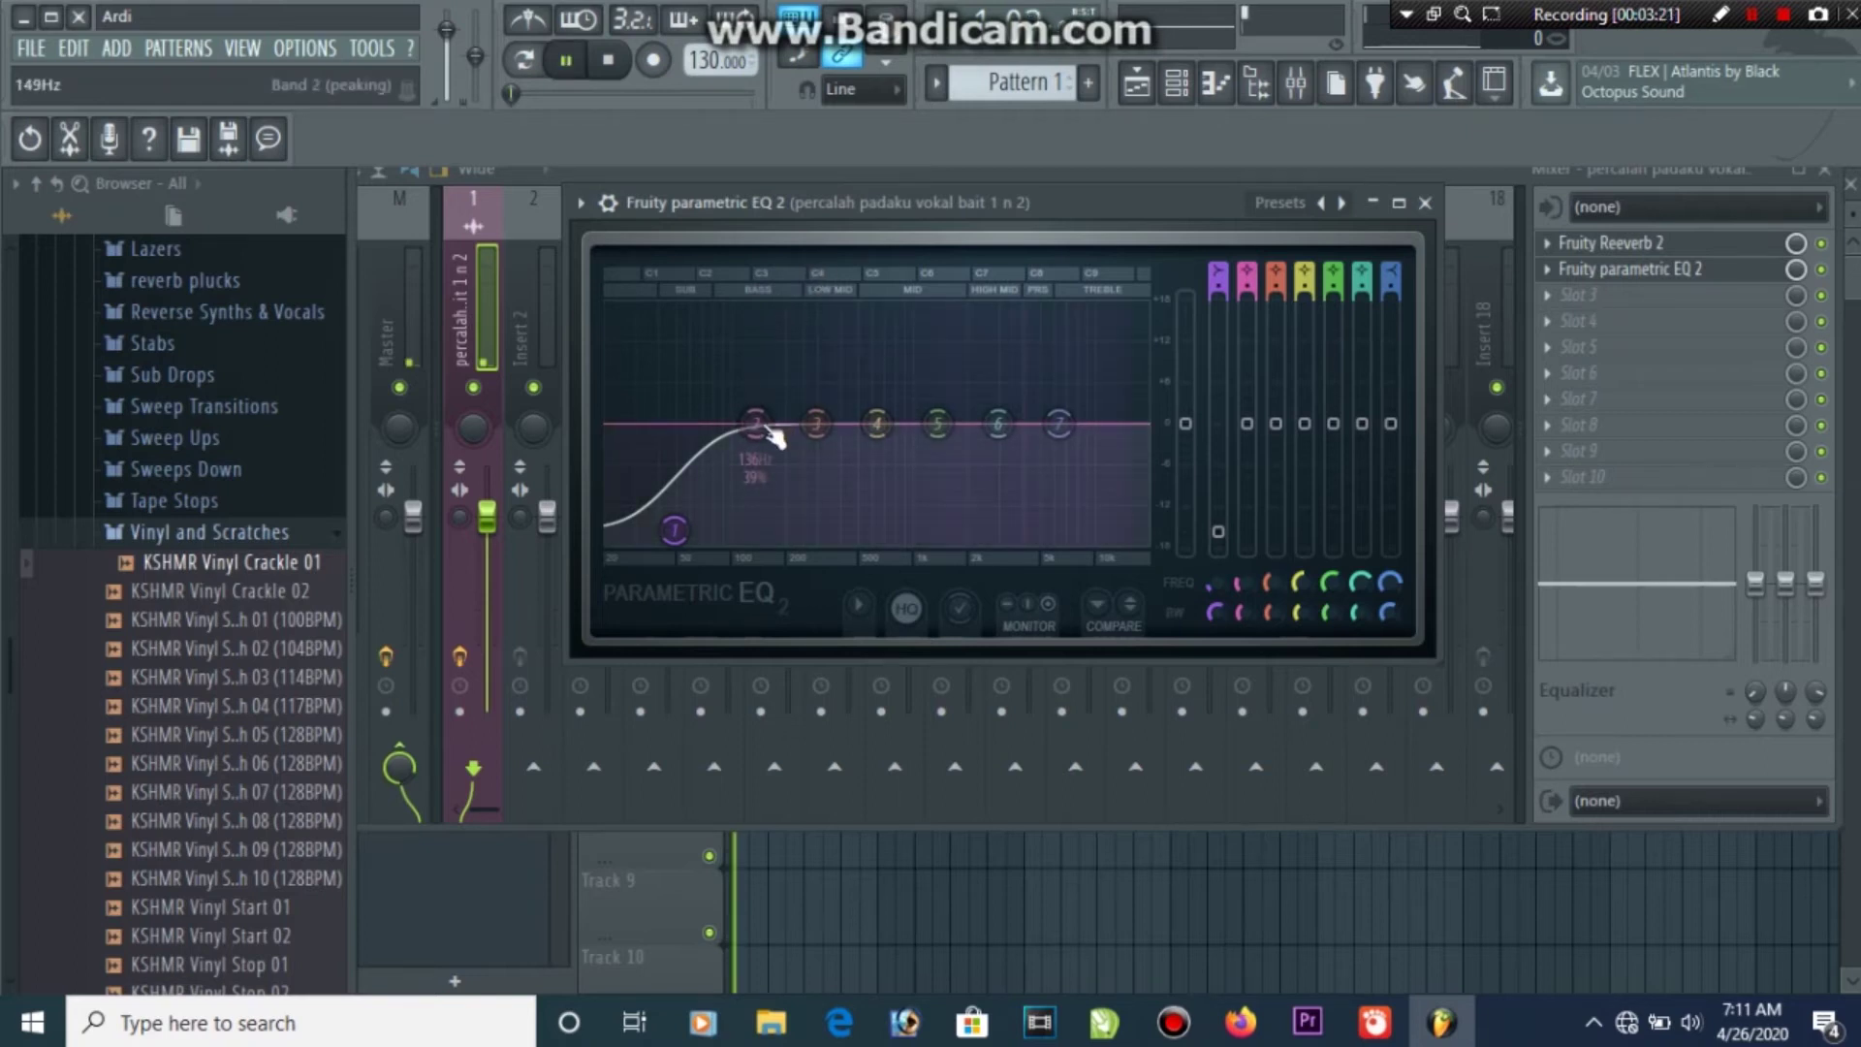
key(space)
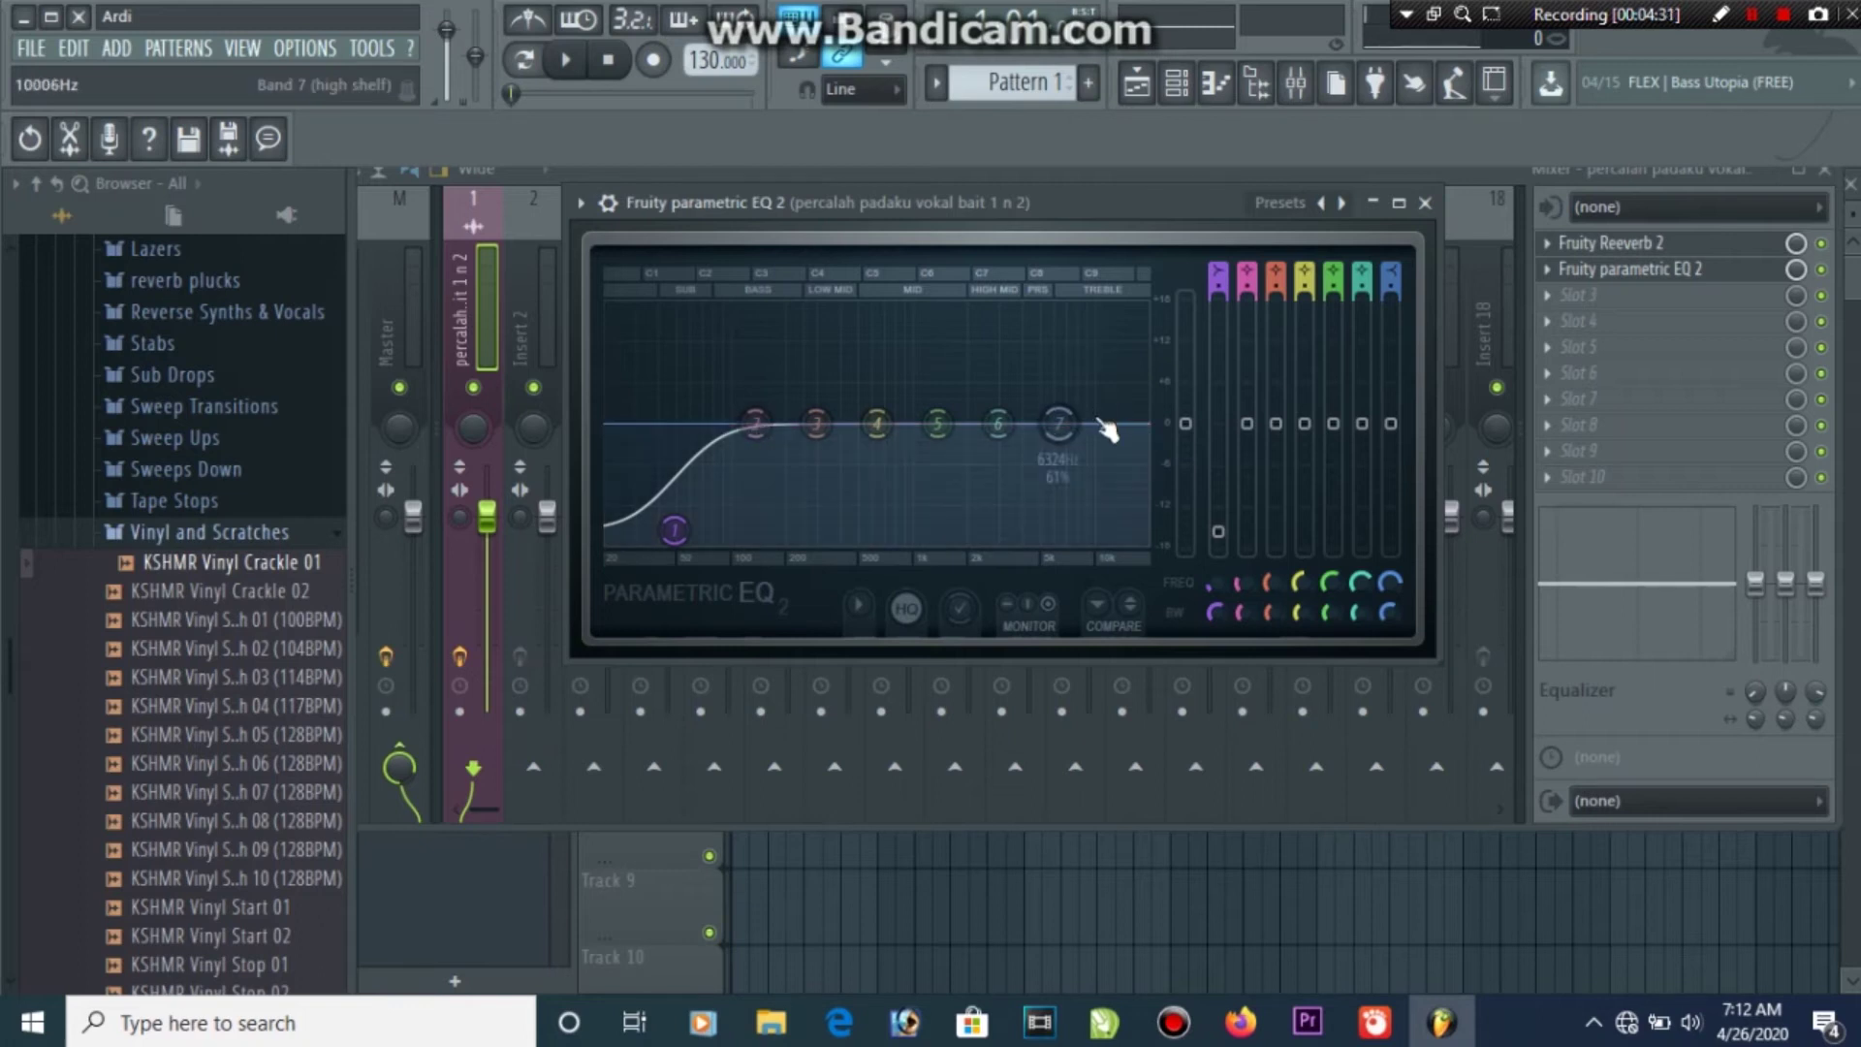
Raise EQ band 7 (high shelf) at about 6.8 kHz to boost the treble, and play the vocal
drag(1058, 422, 1074, 384)
key(space)
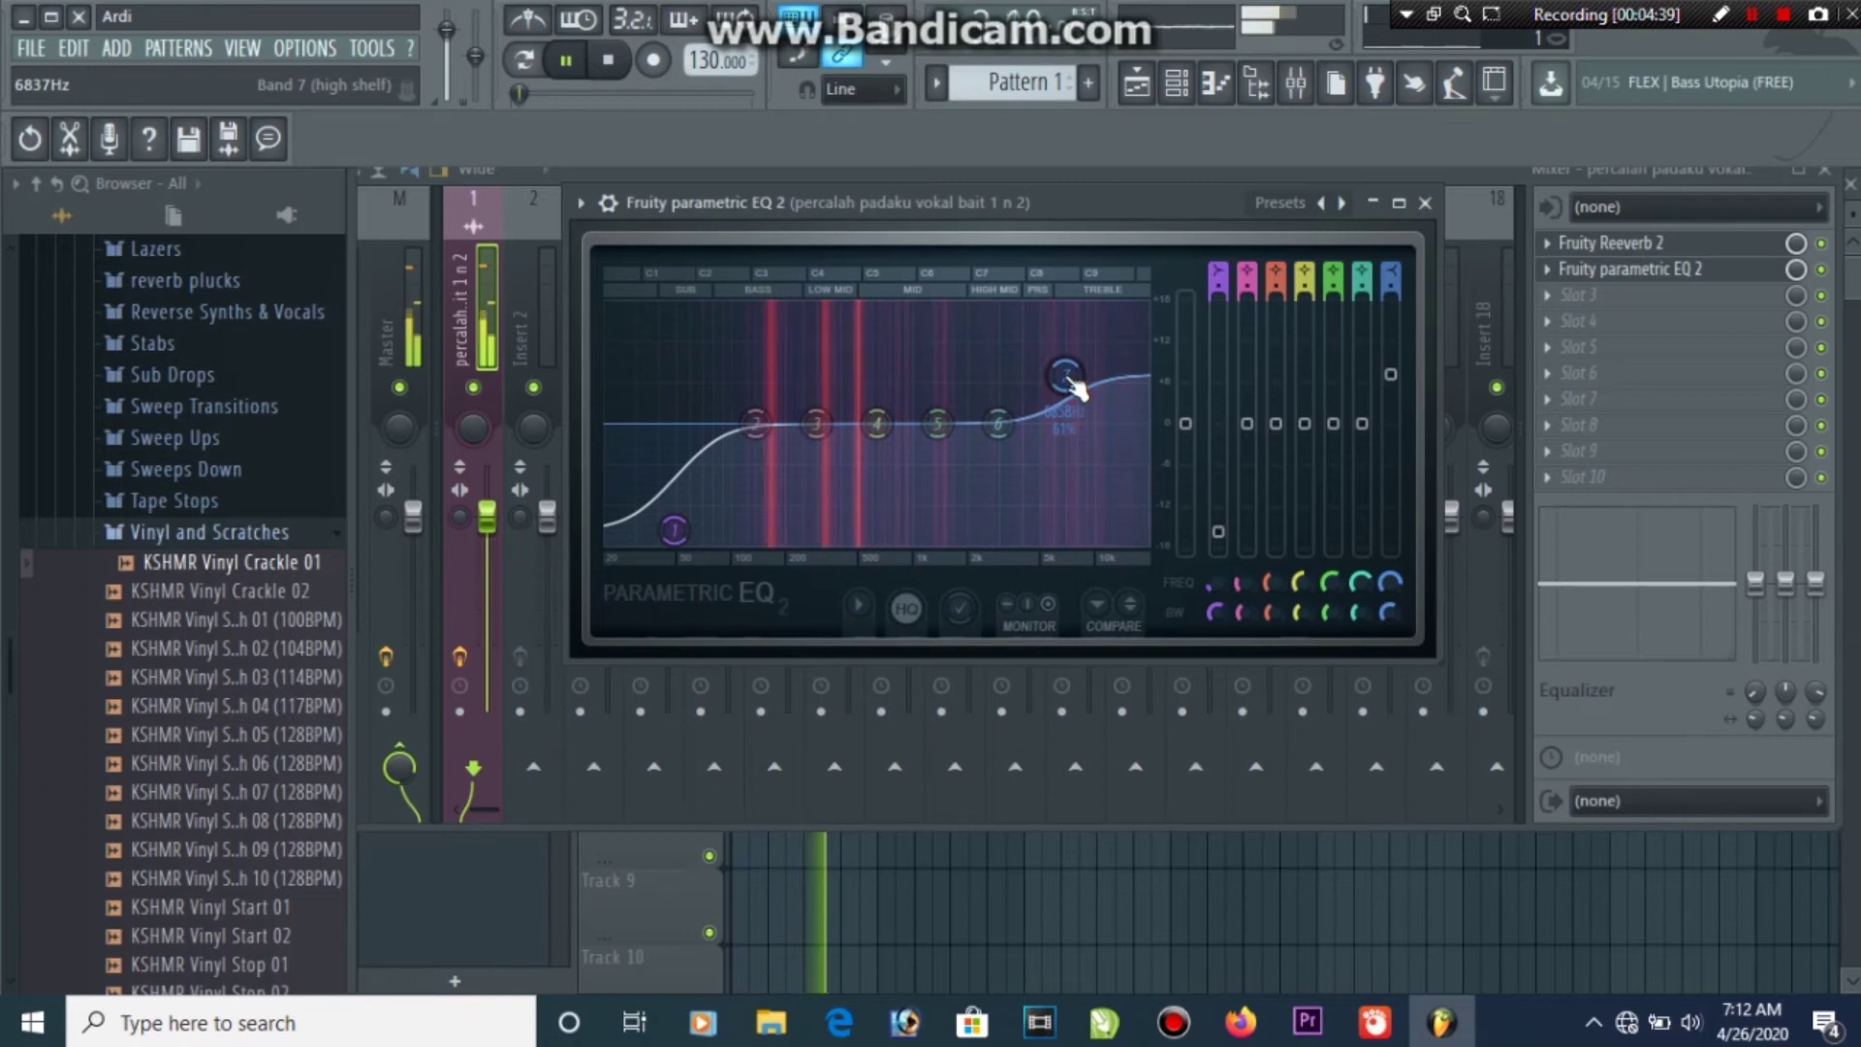
key(space)
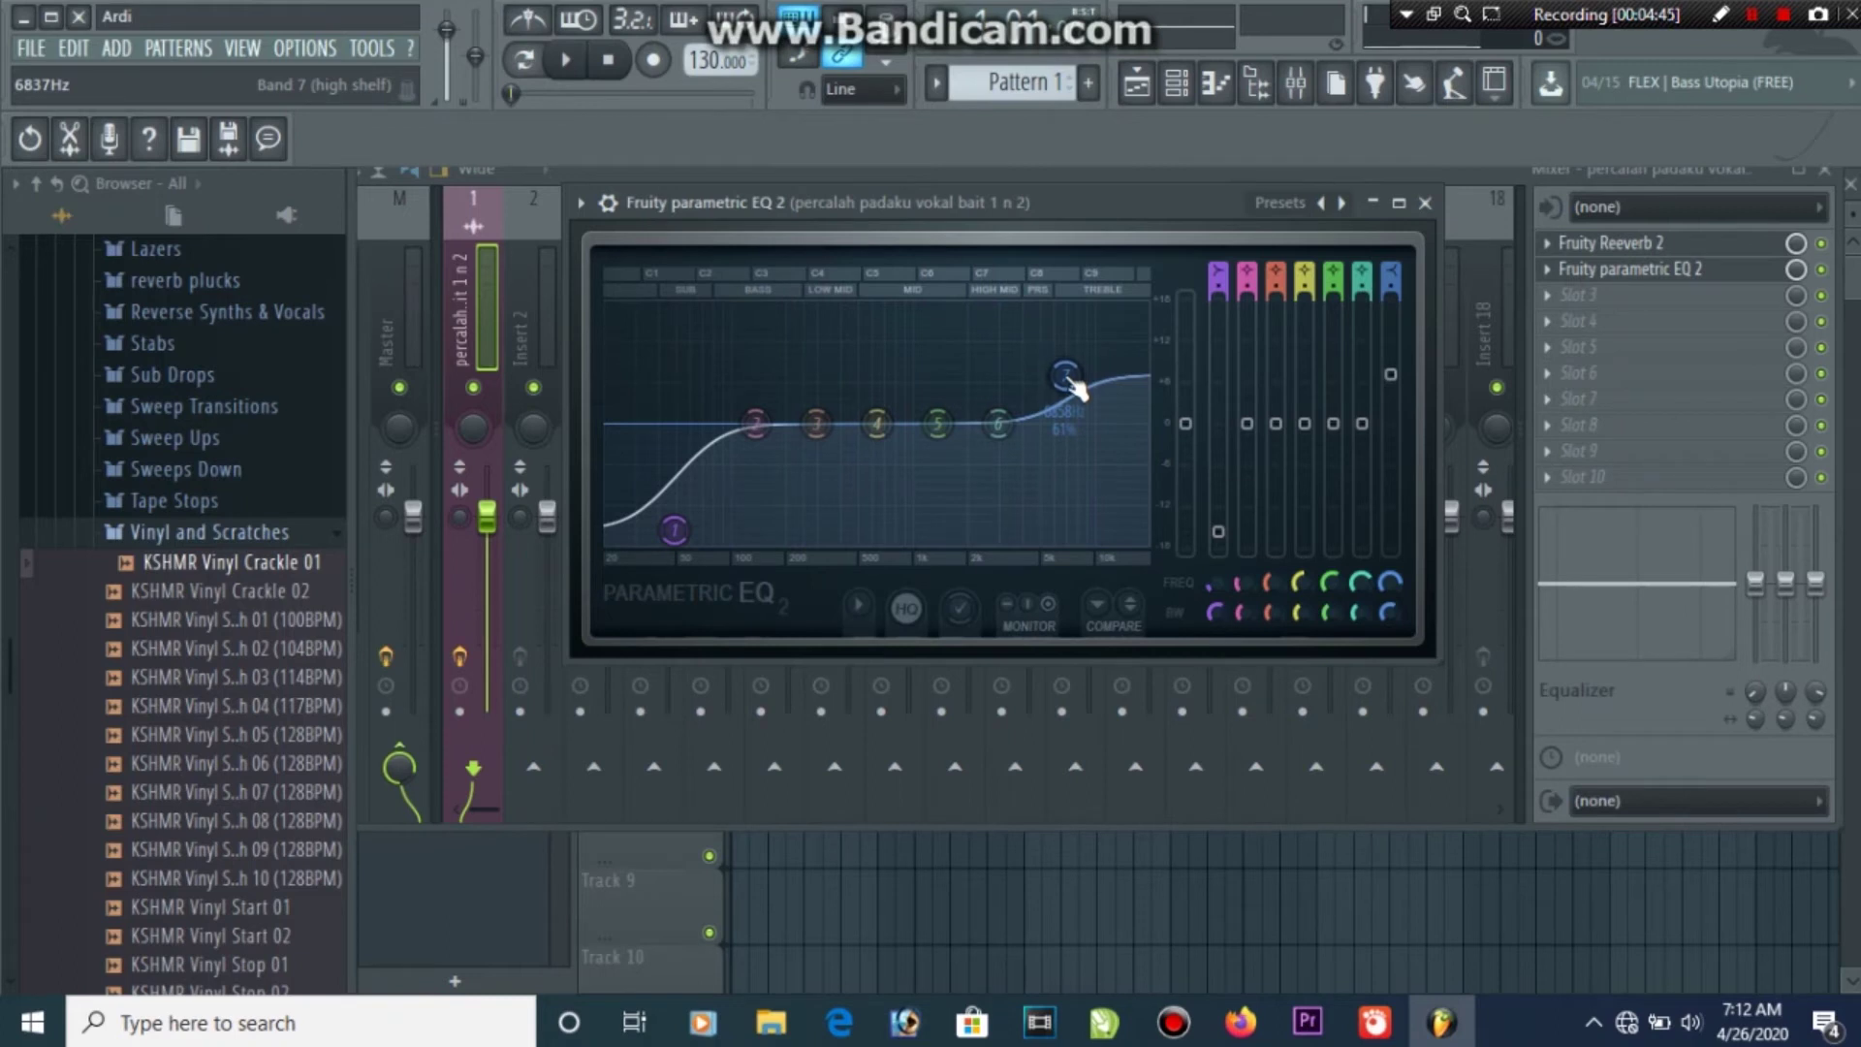
Boost EQ band 6 slightly and move band 2 a little higher in frequency during playback, and close the EQ window
key(space)
drag(998, 424, 999, 404)
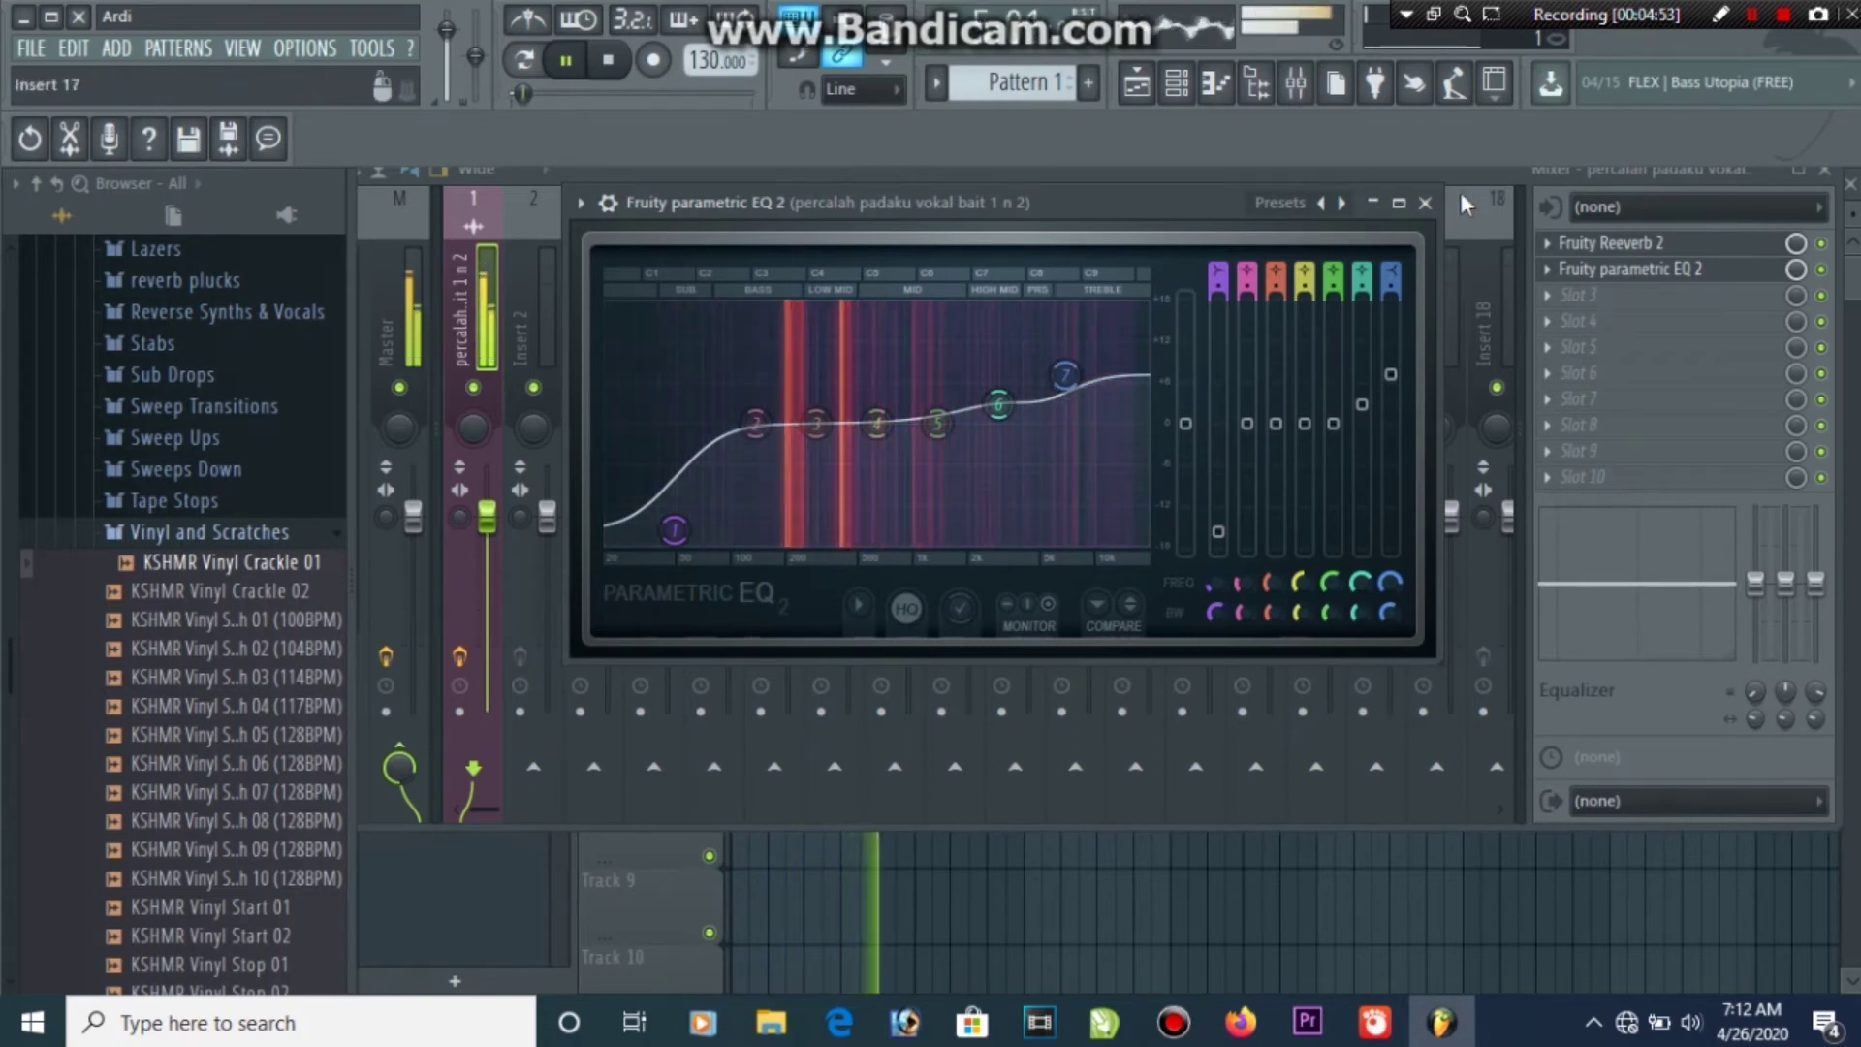
drag(756, 426, 763, 426)
key(space)
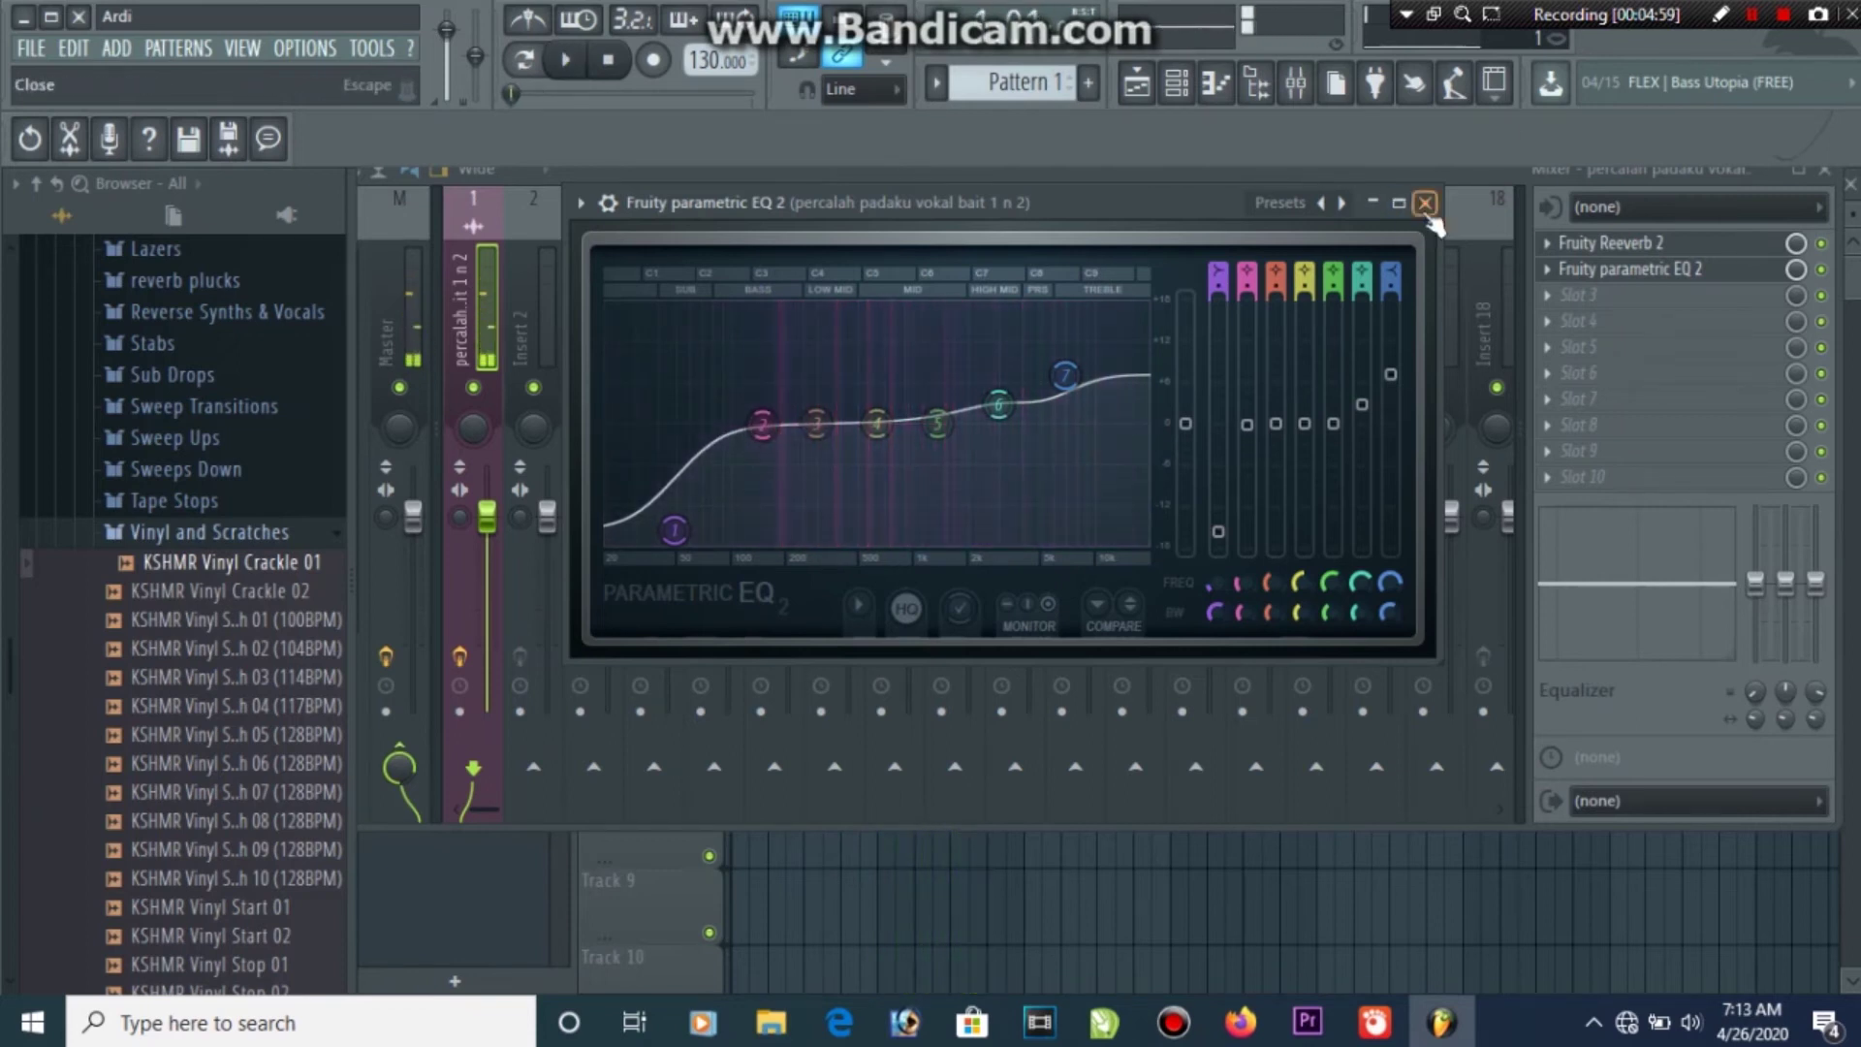
click(1424, 205)
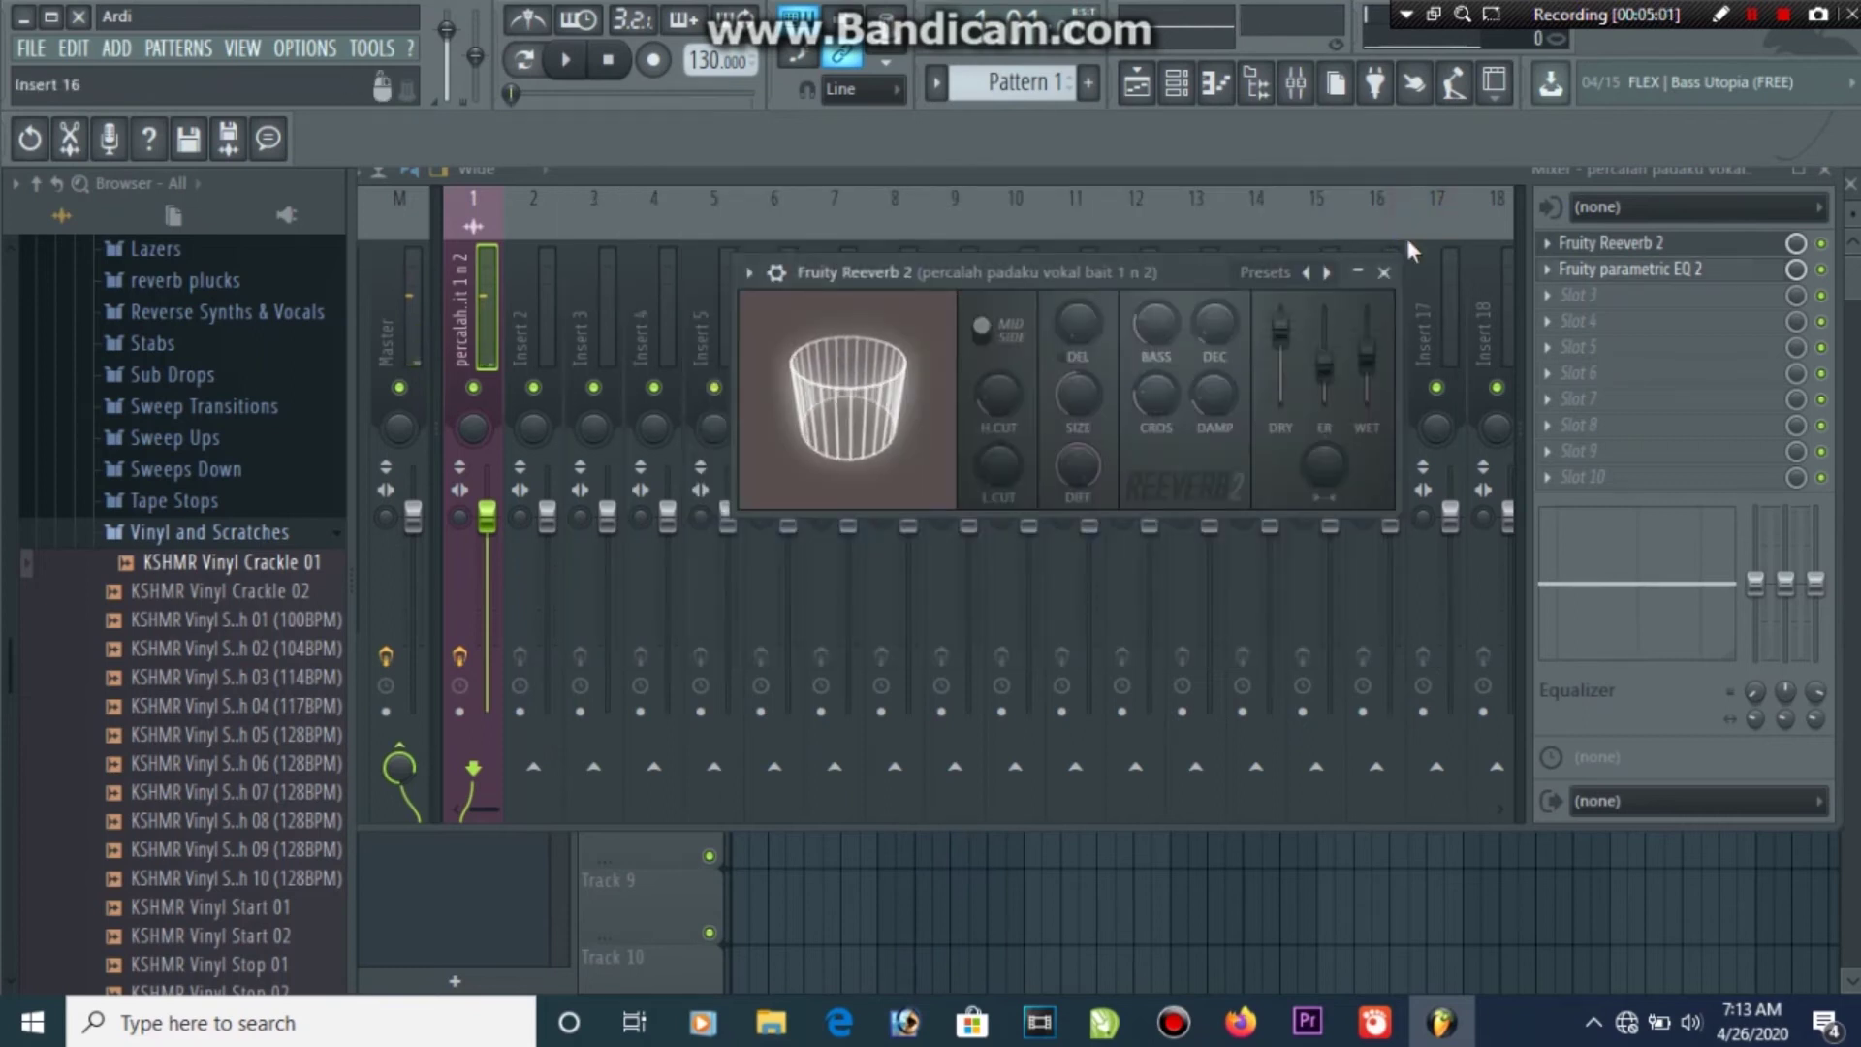
Add Fruity Delay 2 from the Delay reverb category to slot 3 of the vocal's mixer insert
click(1641, 296)
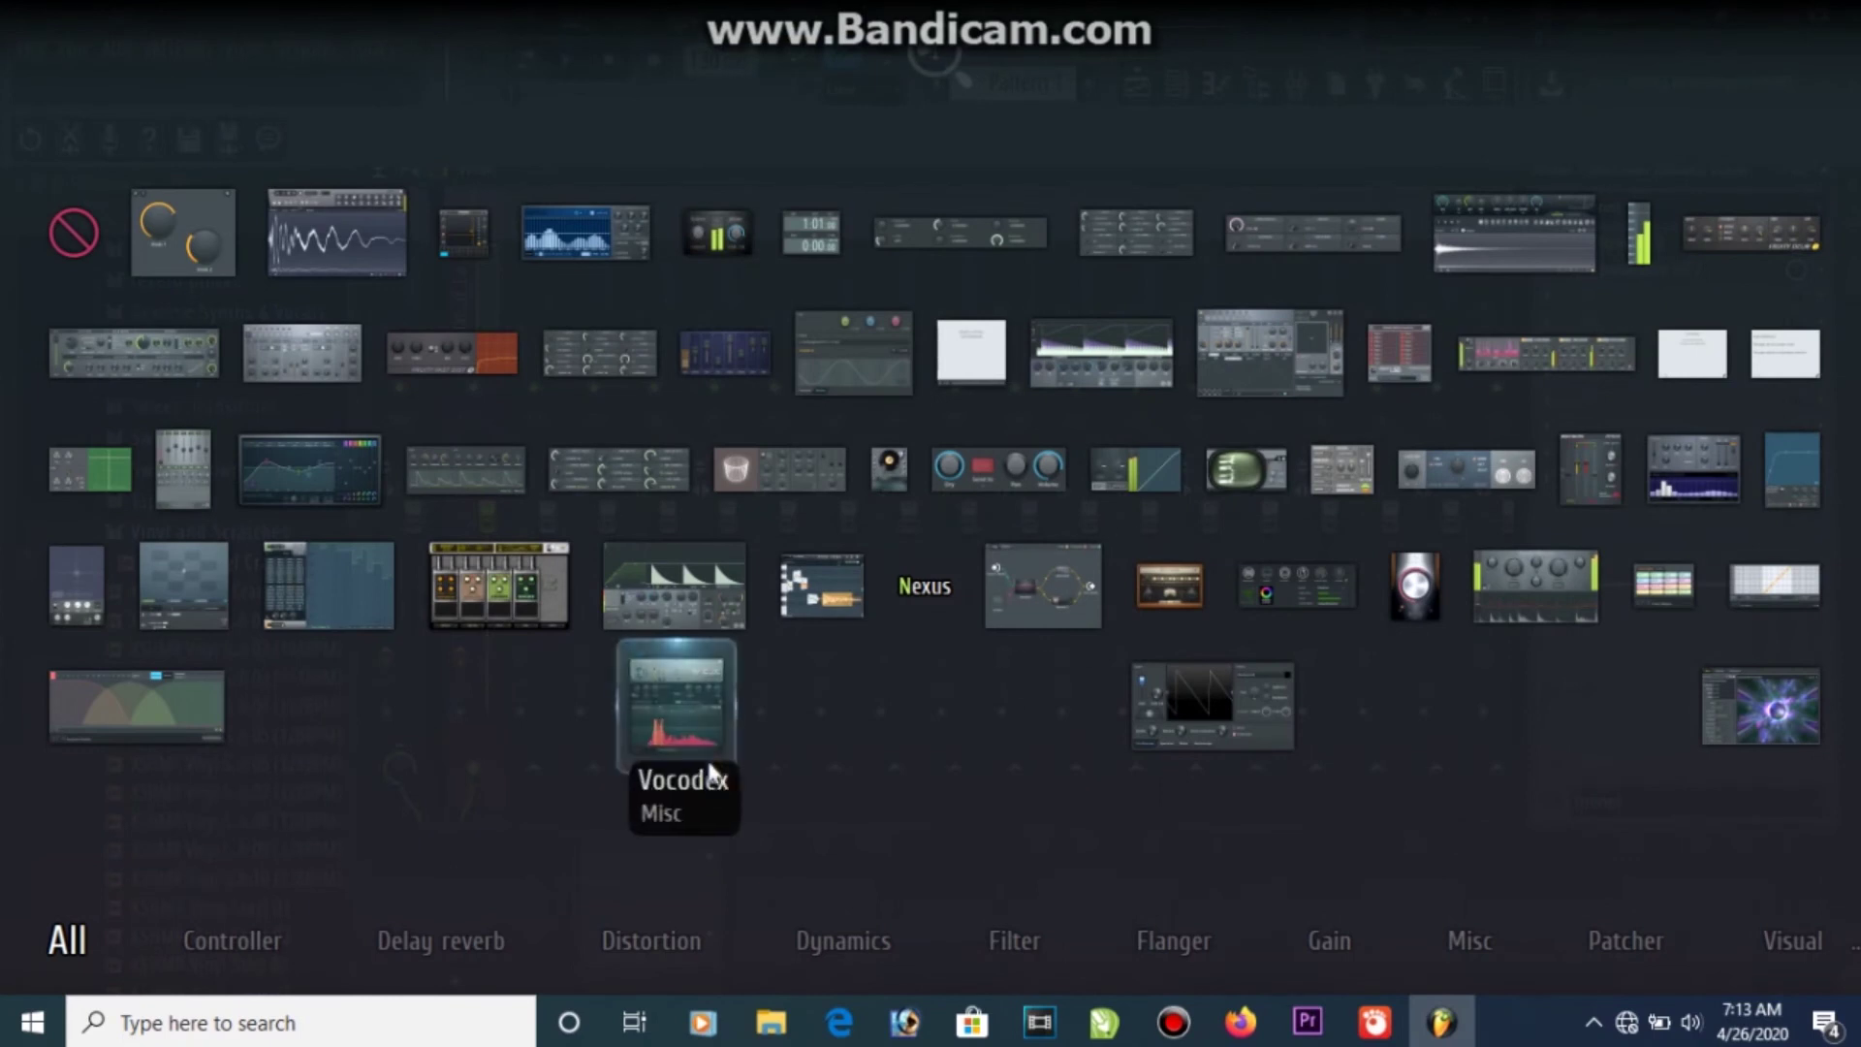
mouse_move(223, 943)
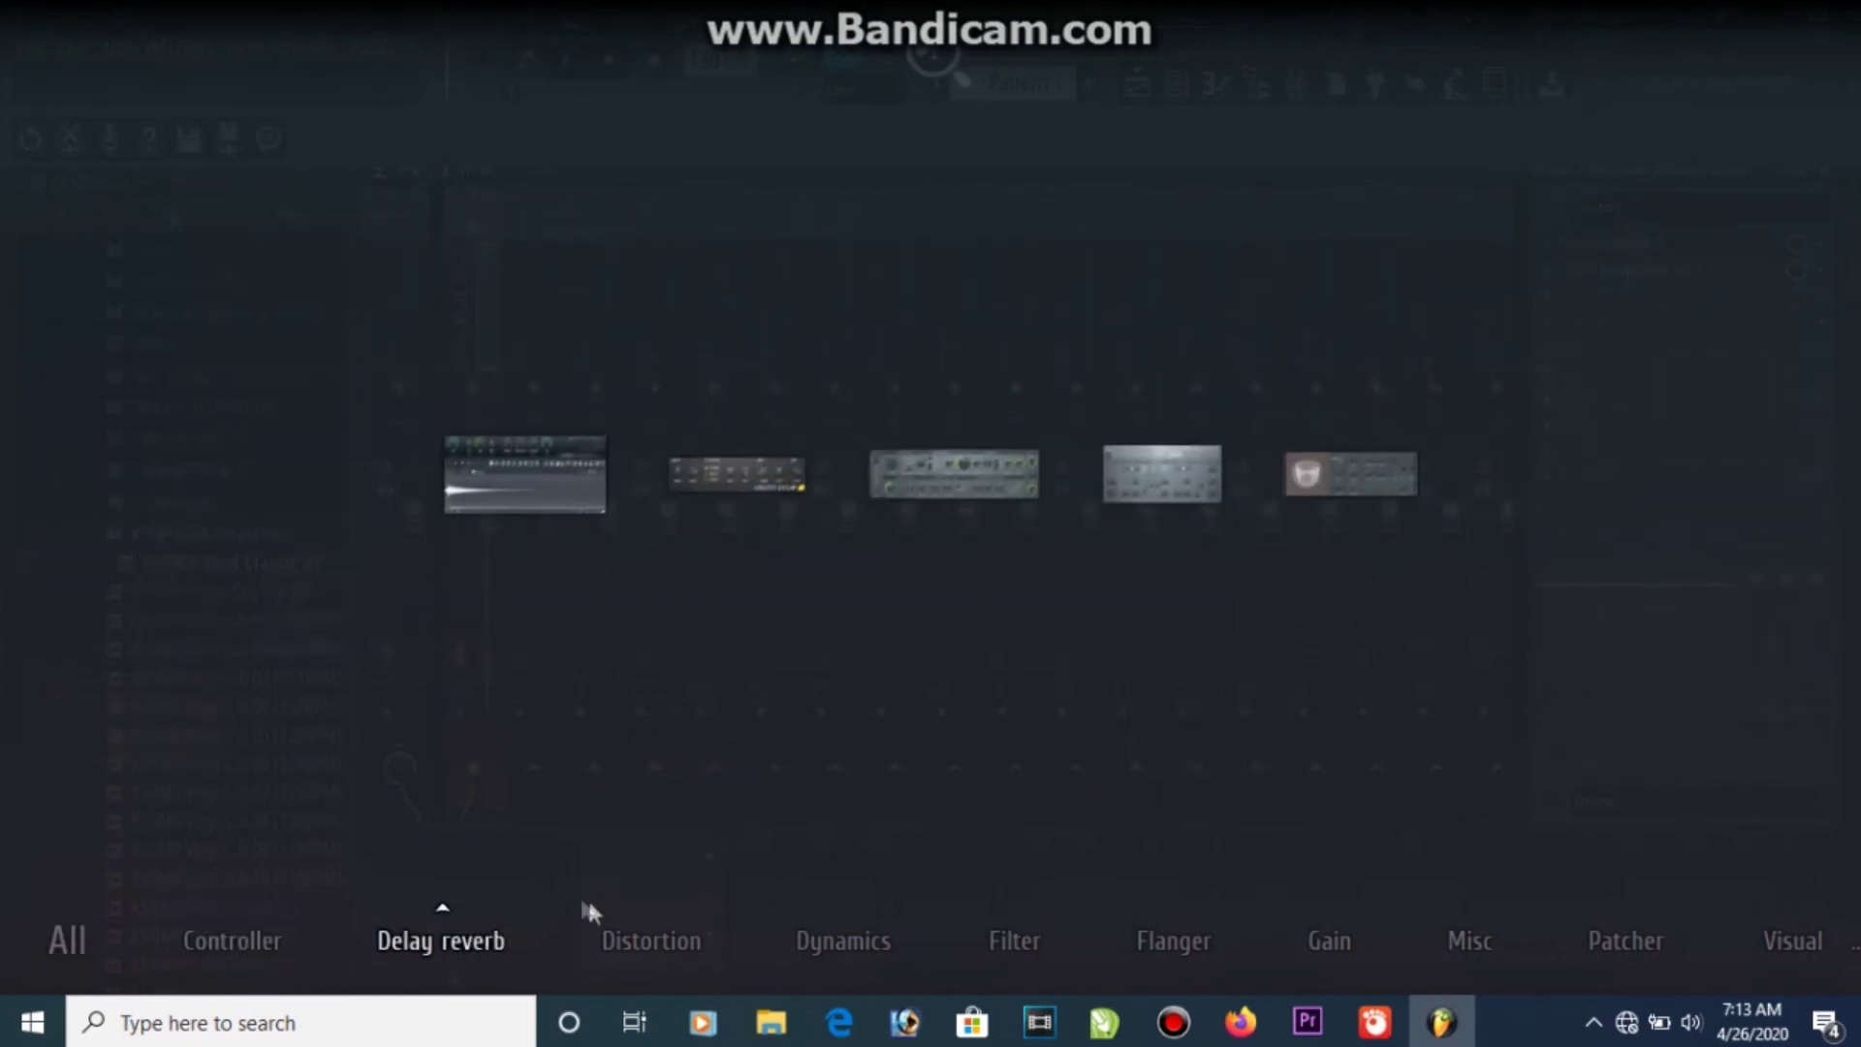
mouse_move(388, 967)
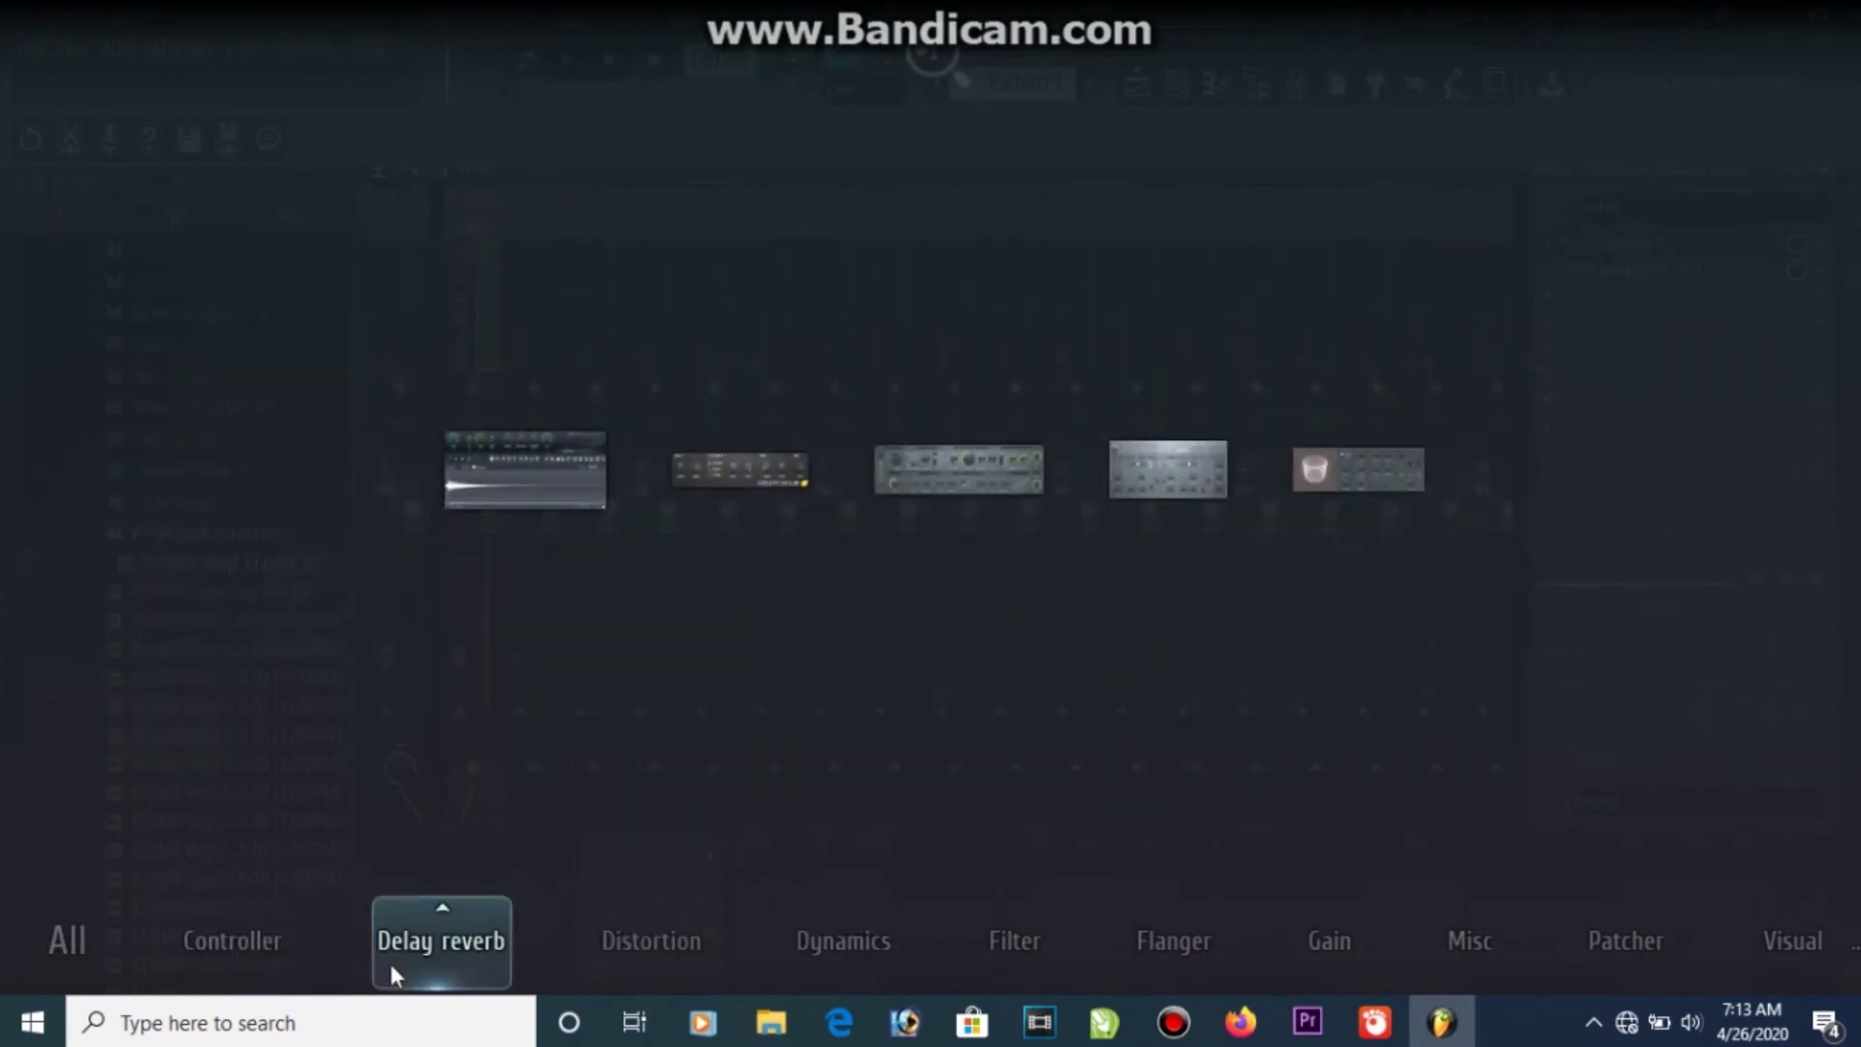
mouse_move(734, 490)
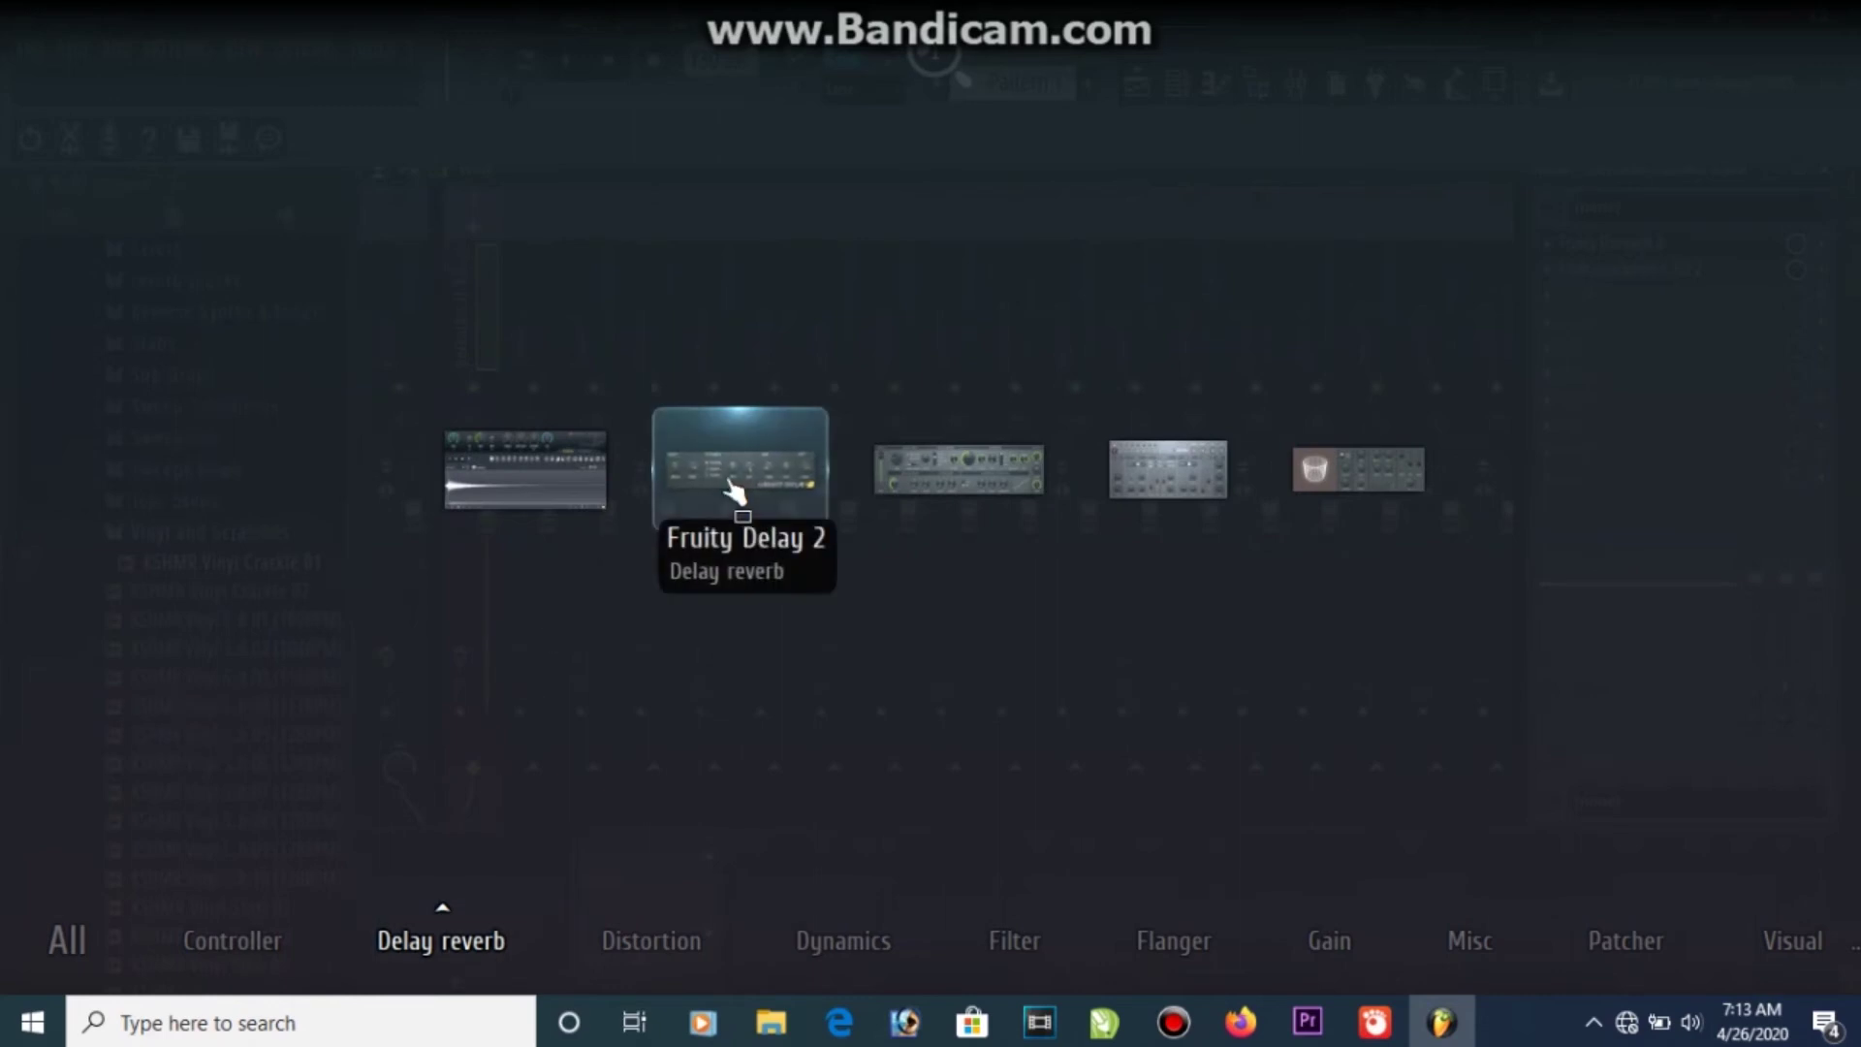
click(732, 483)
click(733, 485)
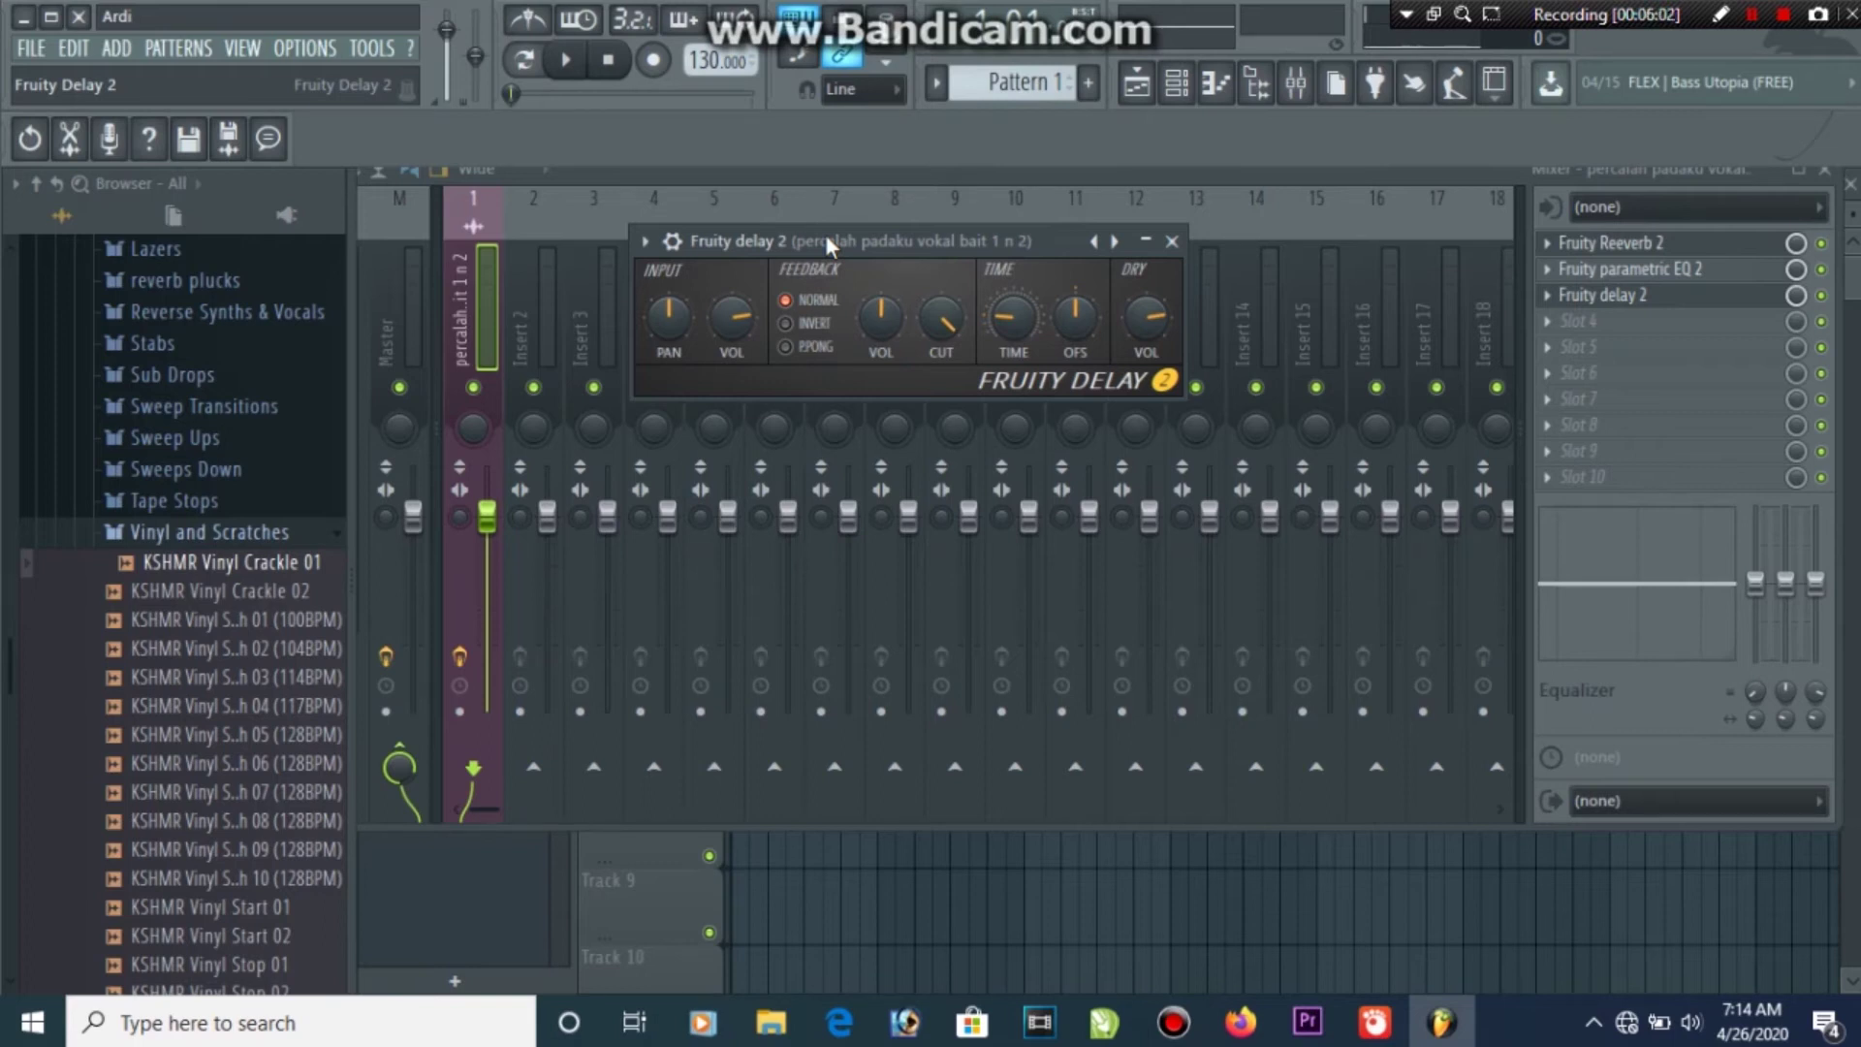
Turn down Fruity Delay 2's input volume while the vocal plays
click(578, 56)
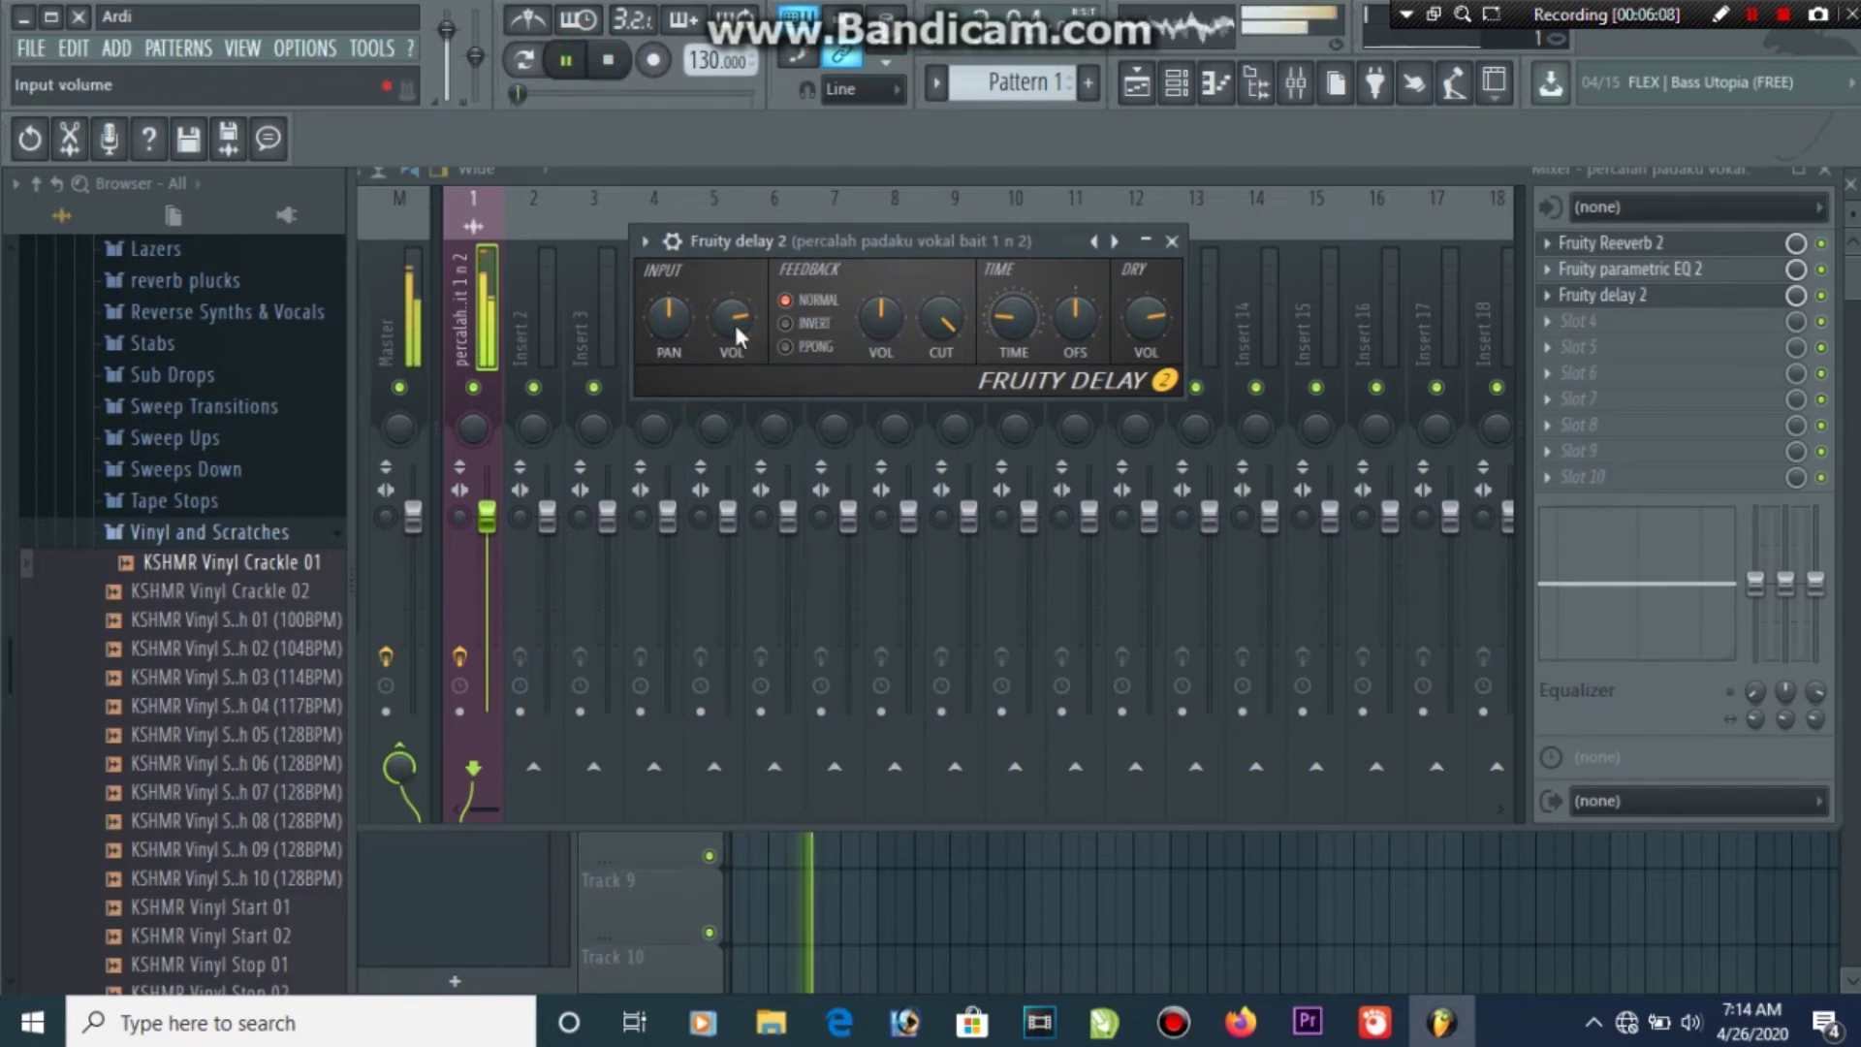
key(space)
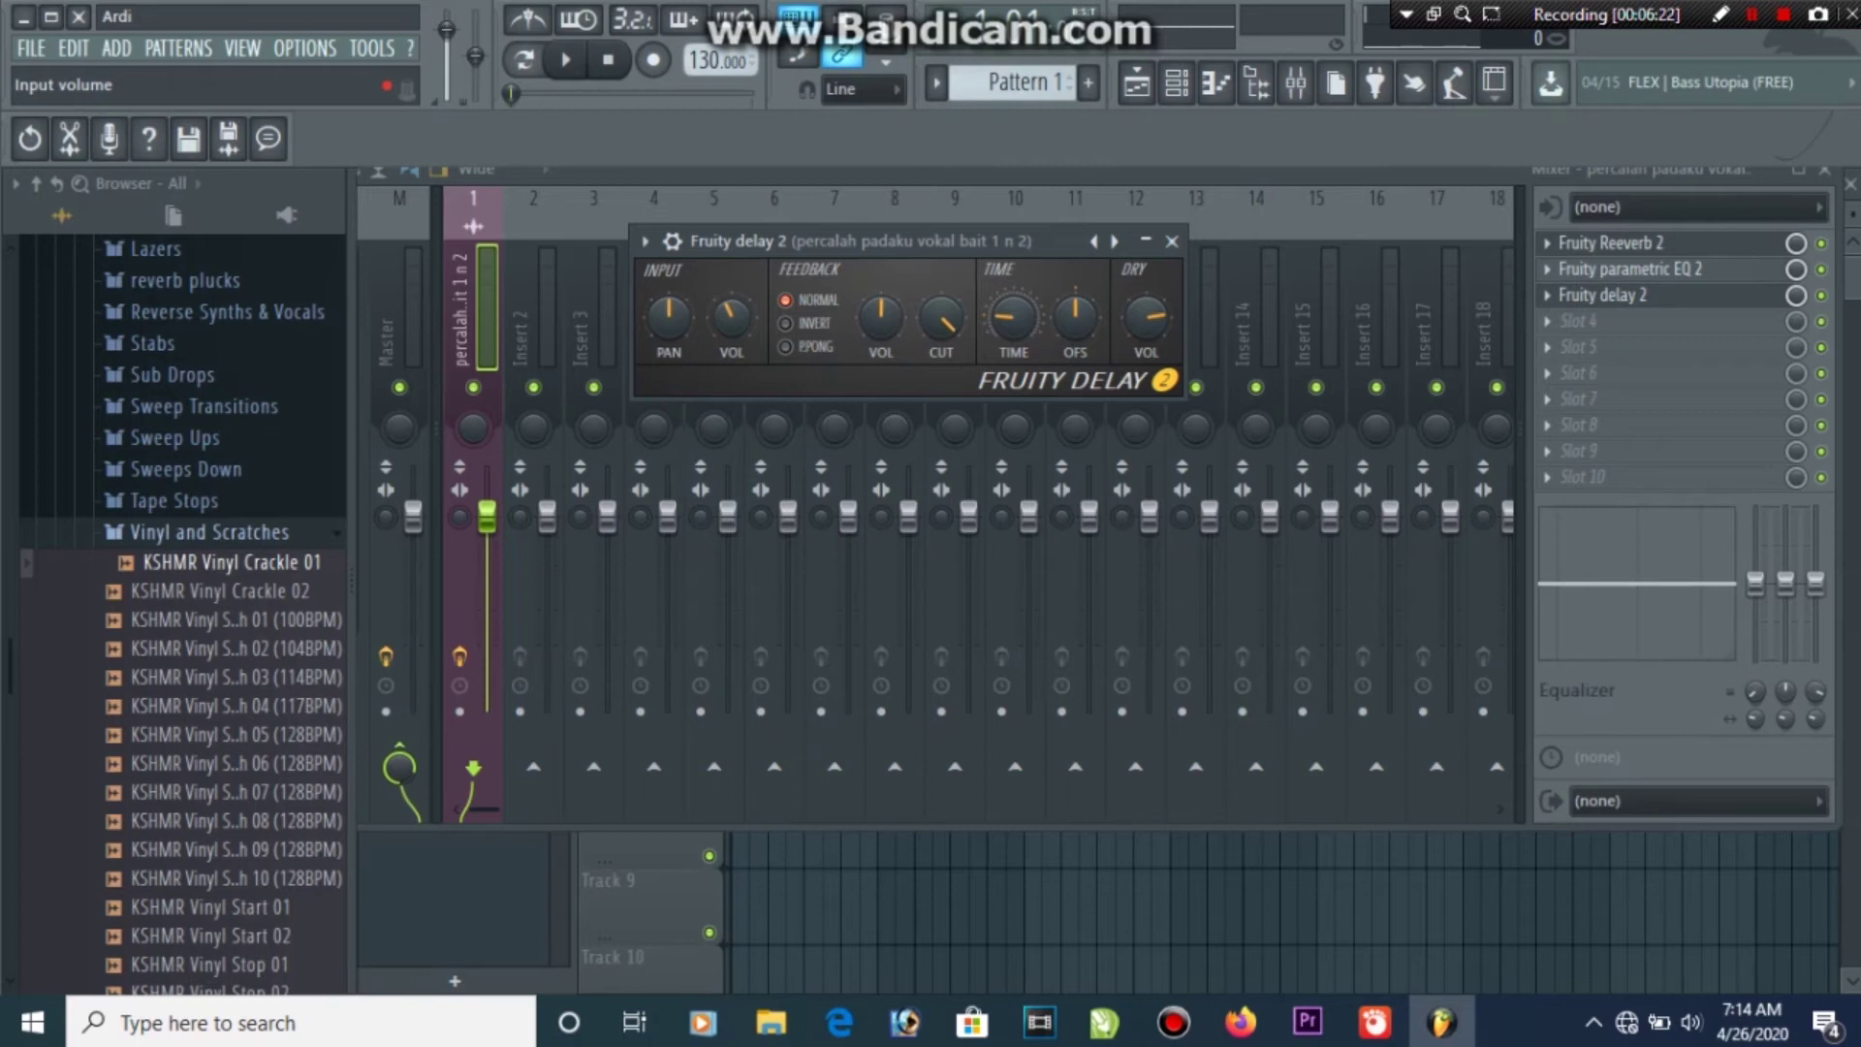
Audition Fruity Delay 2's input volume at minimum against a setting just above the middle, leaving it at the higher one
key(space)
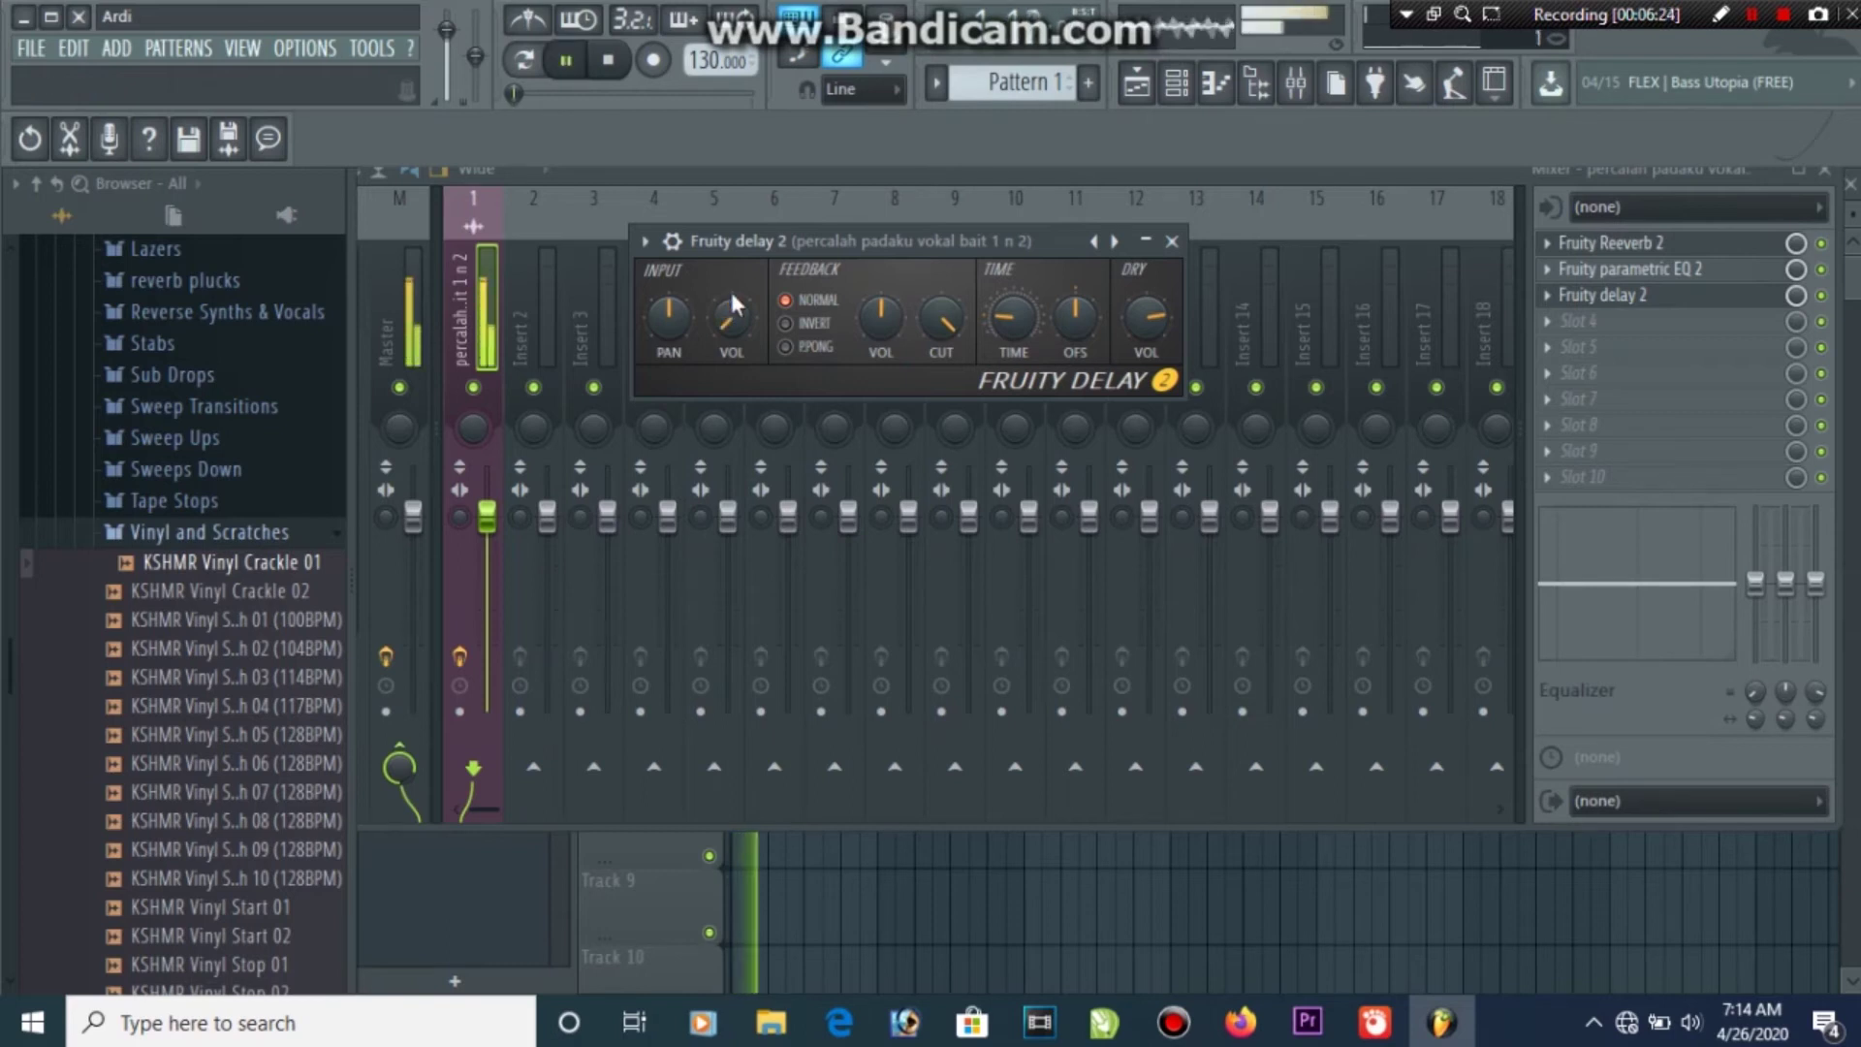
key(space)
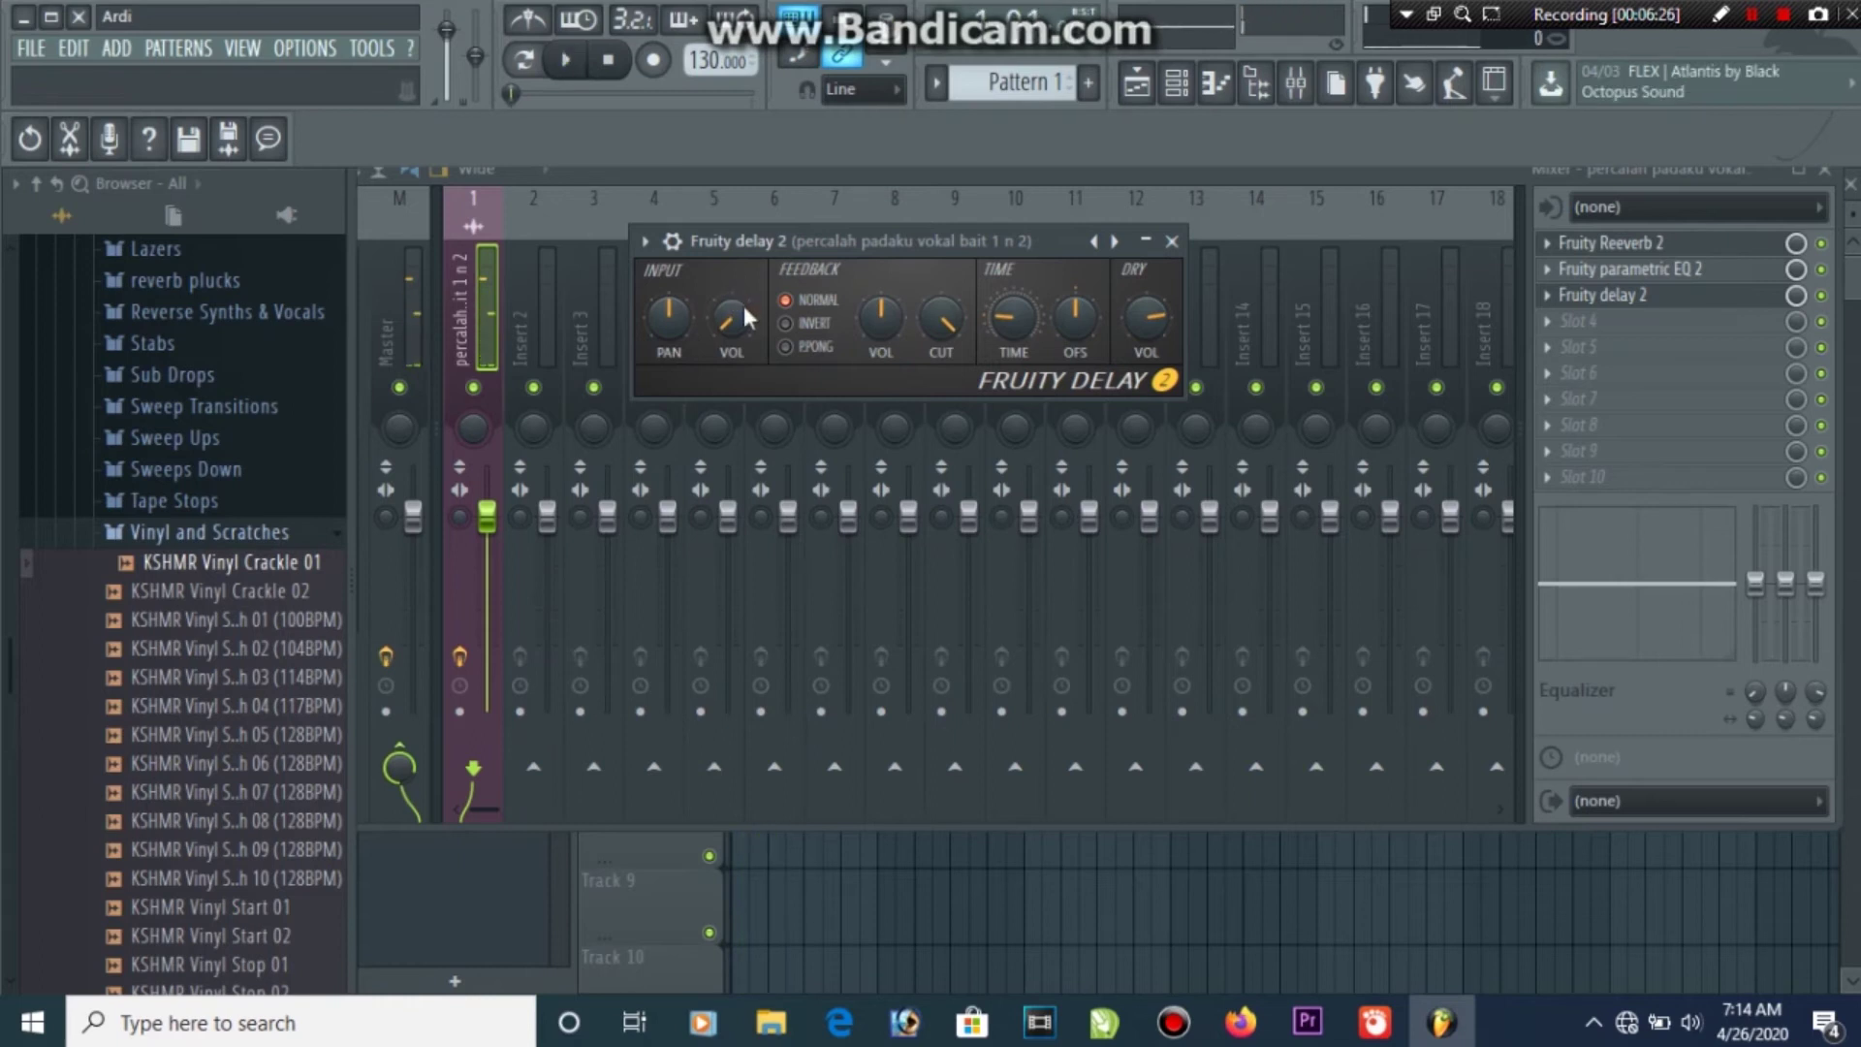
key(space)
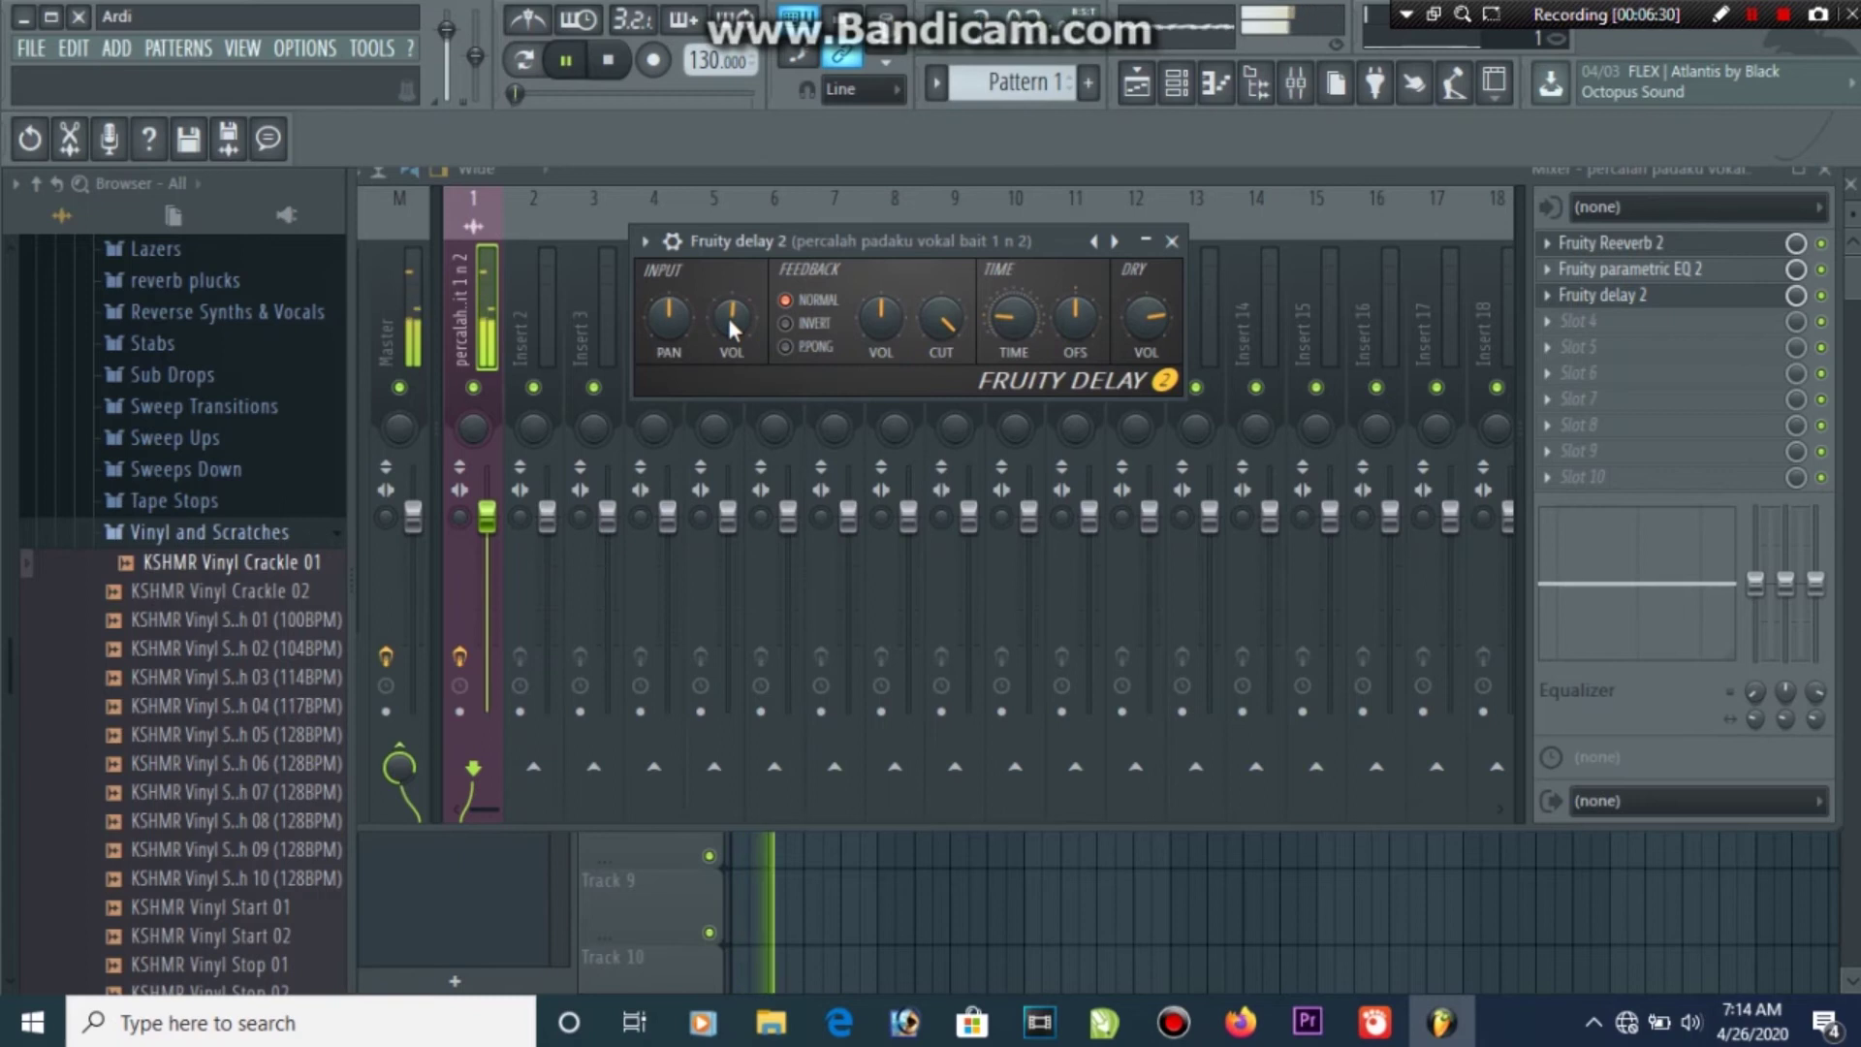
key(space)
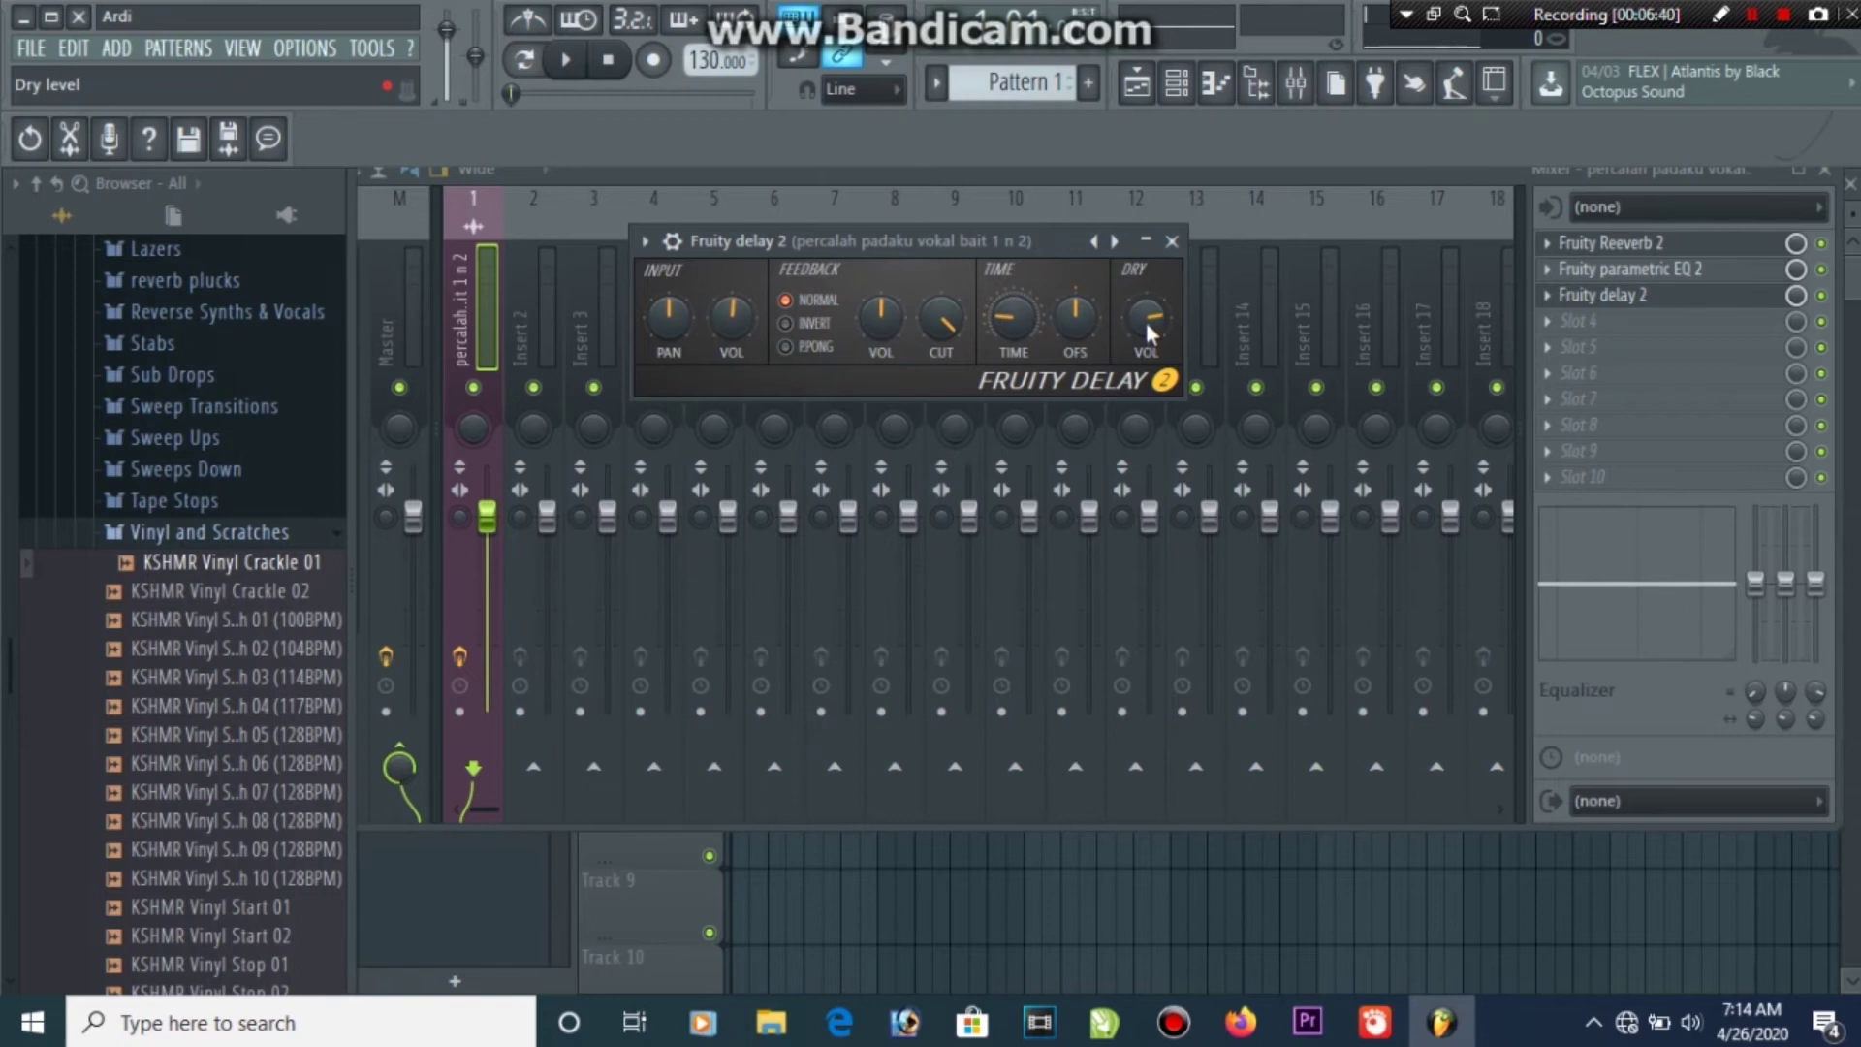
Audition the vocal with Fruity Delay 2's dry volume at minimum and bring the dry volume back up high
drag(1145, 318, 1146, 335)
key(space)
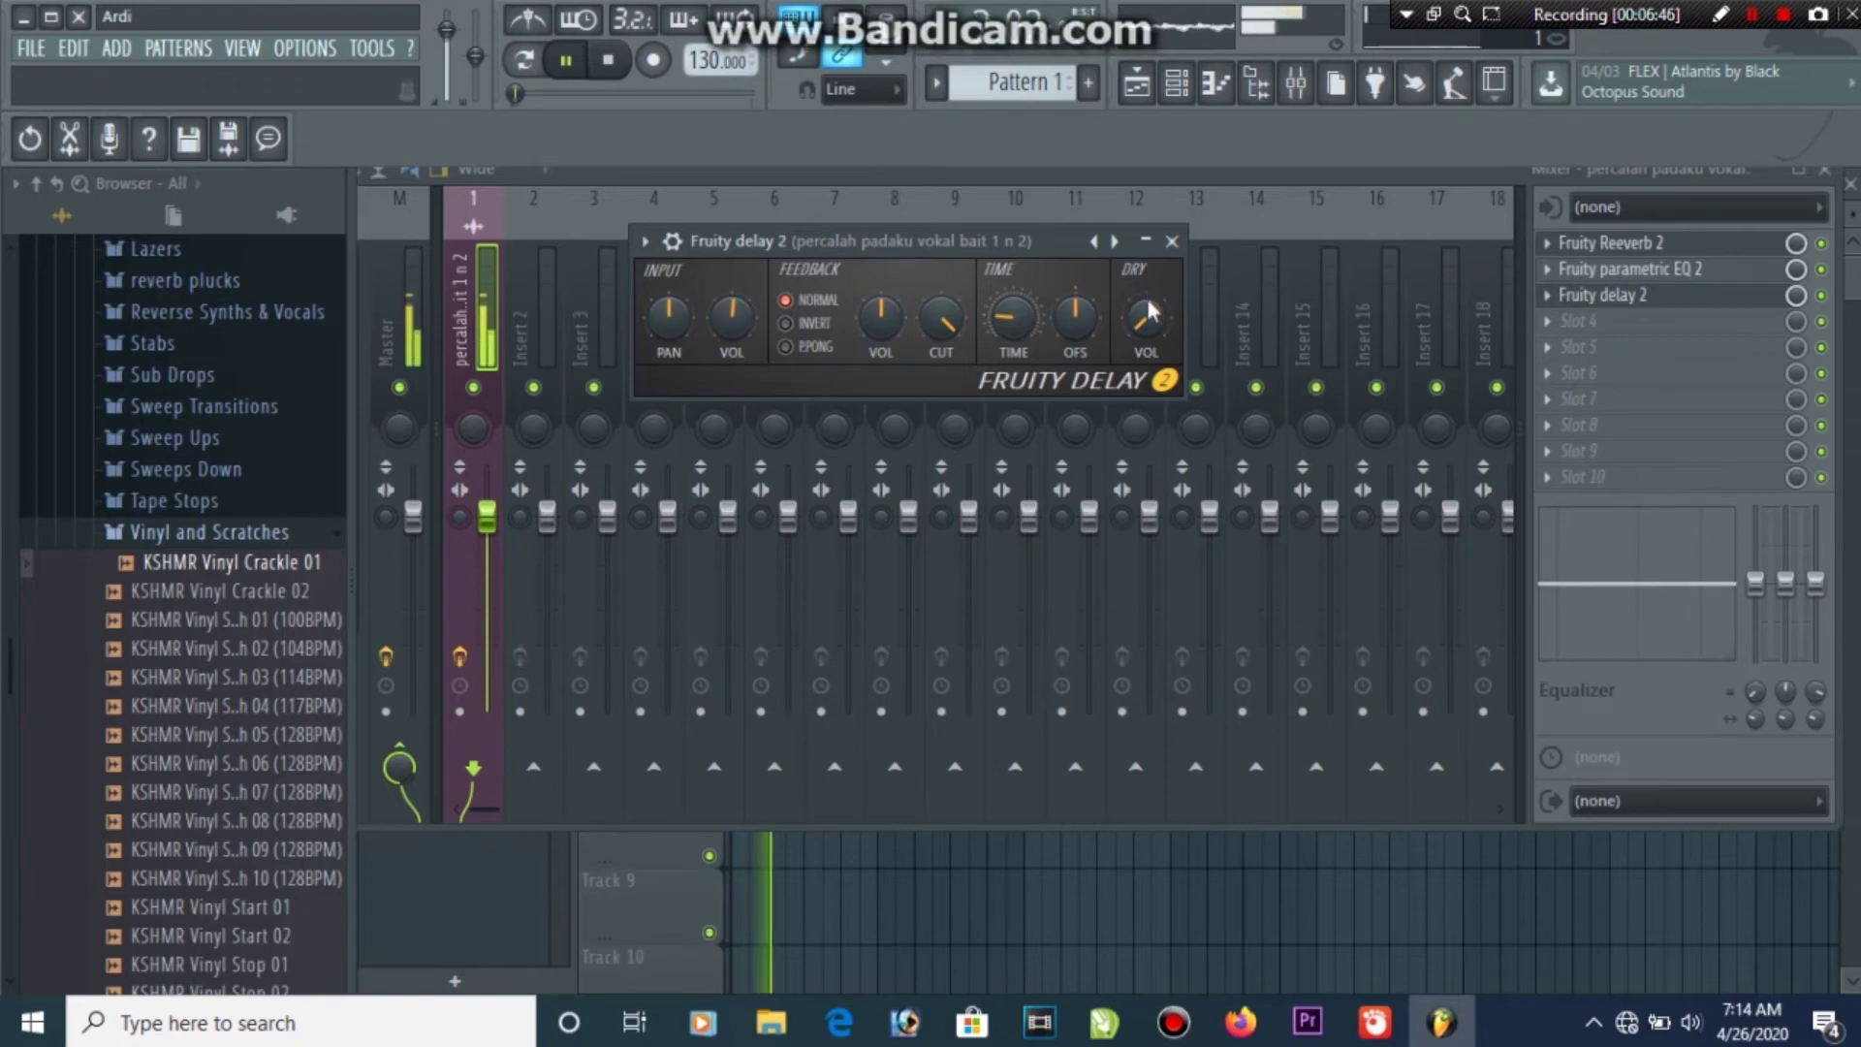
key(space)
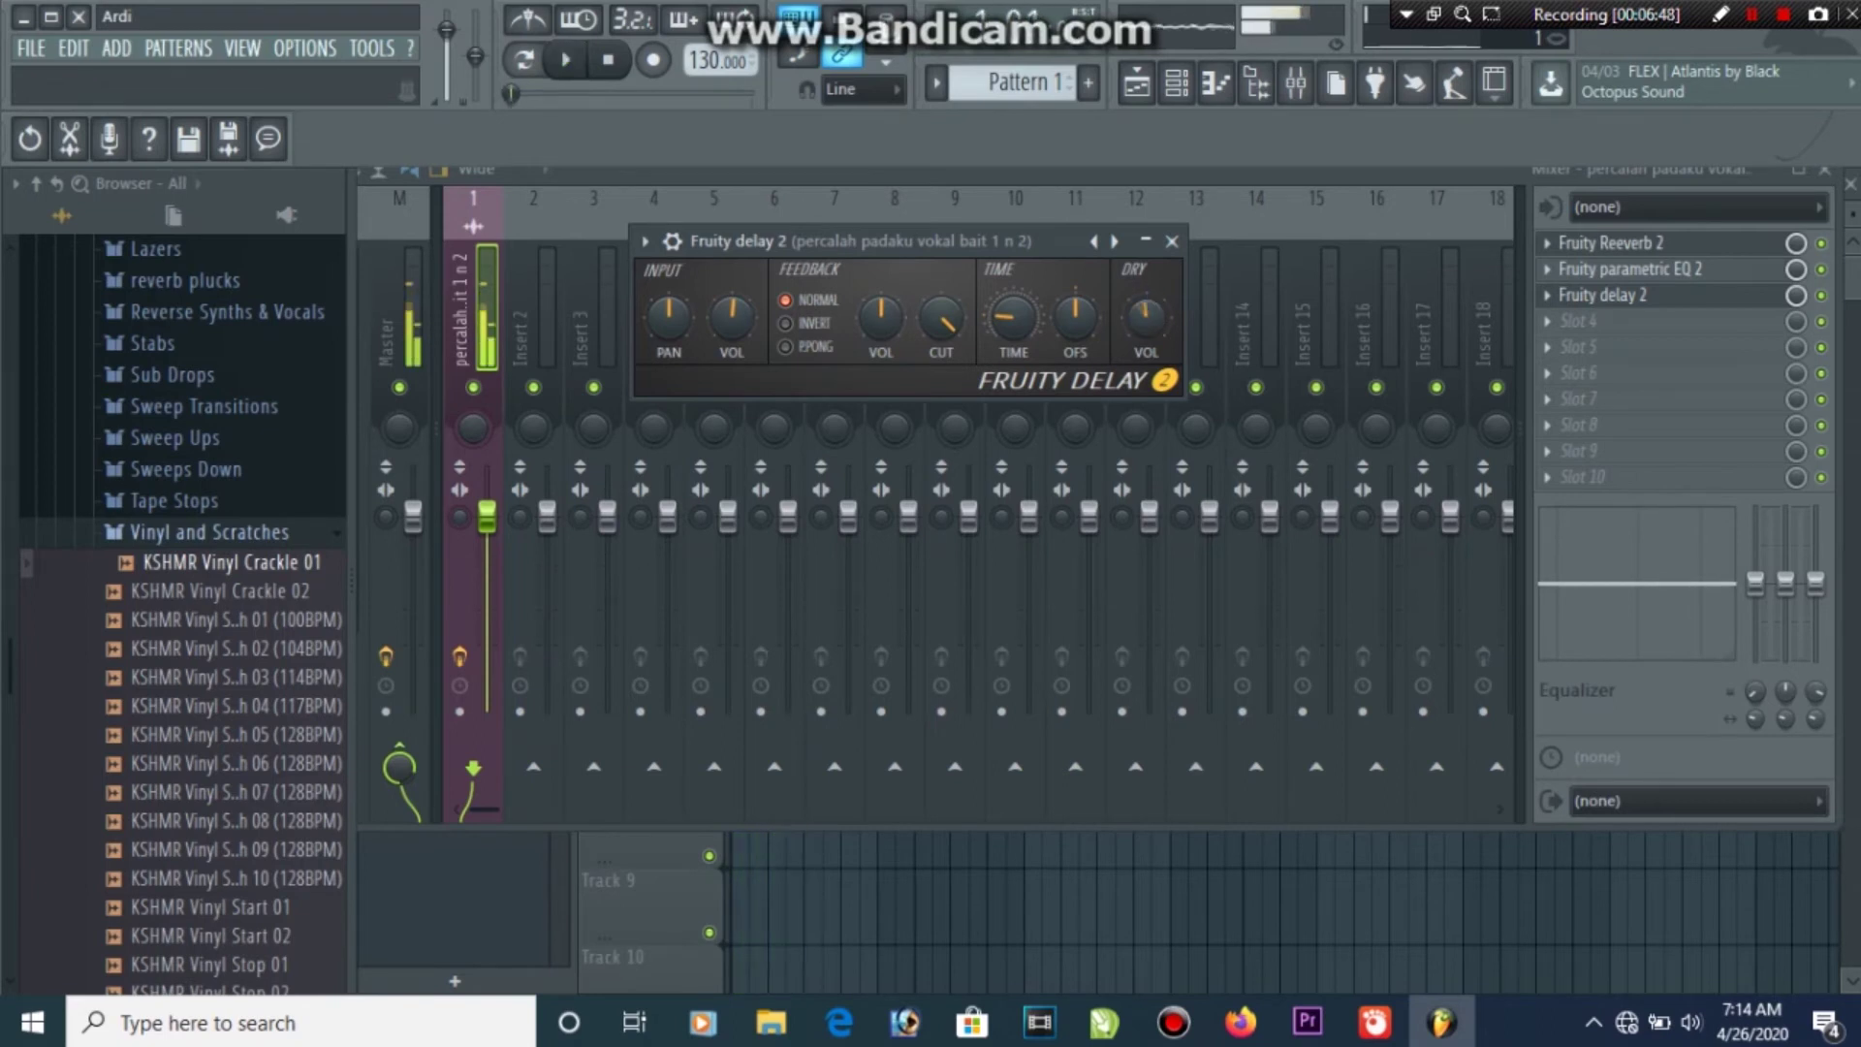
drag(1151, 312, 1137, 295)
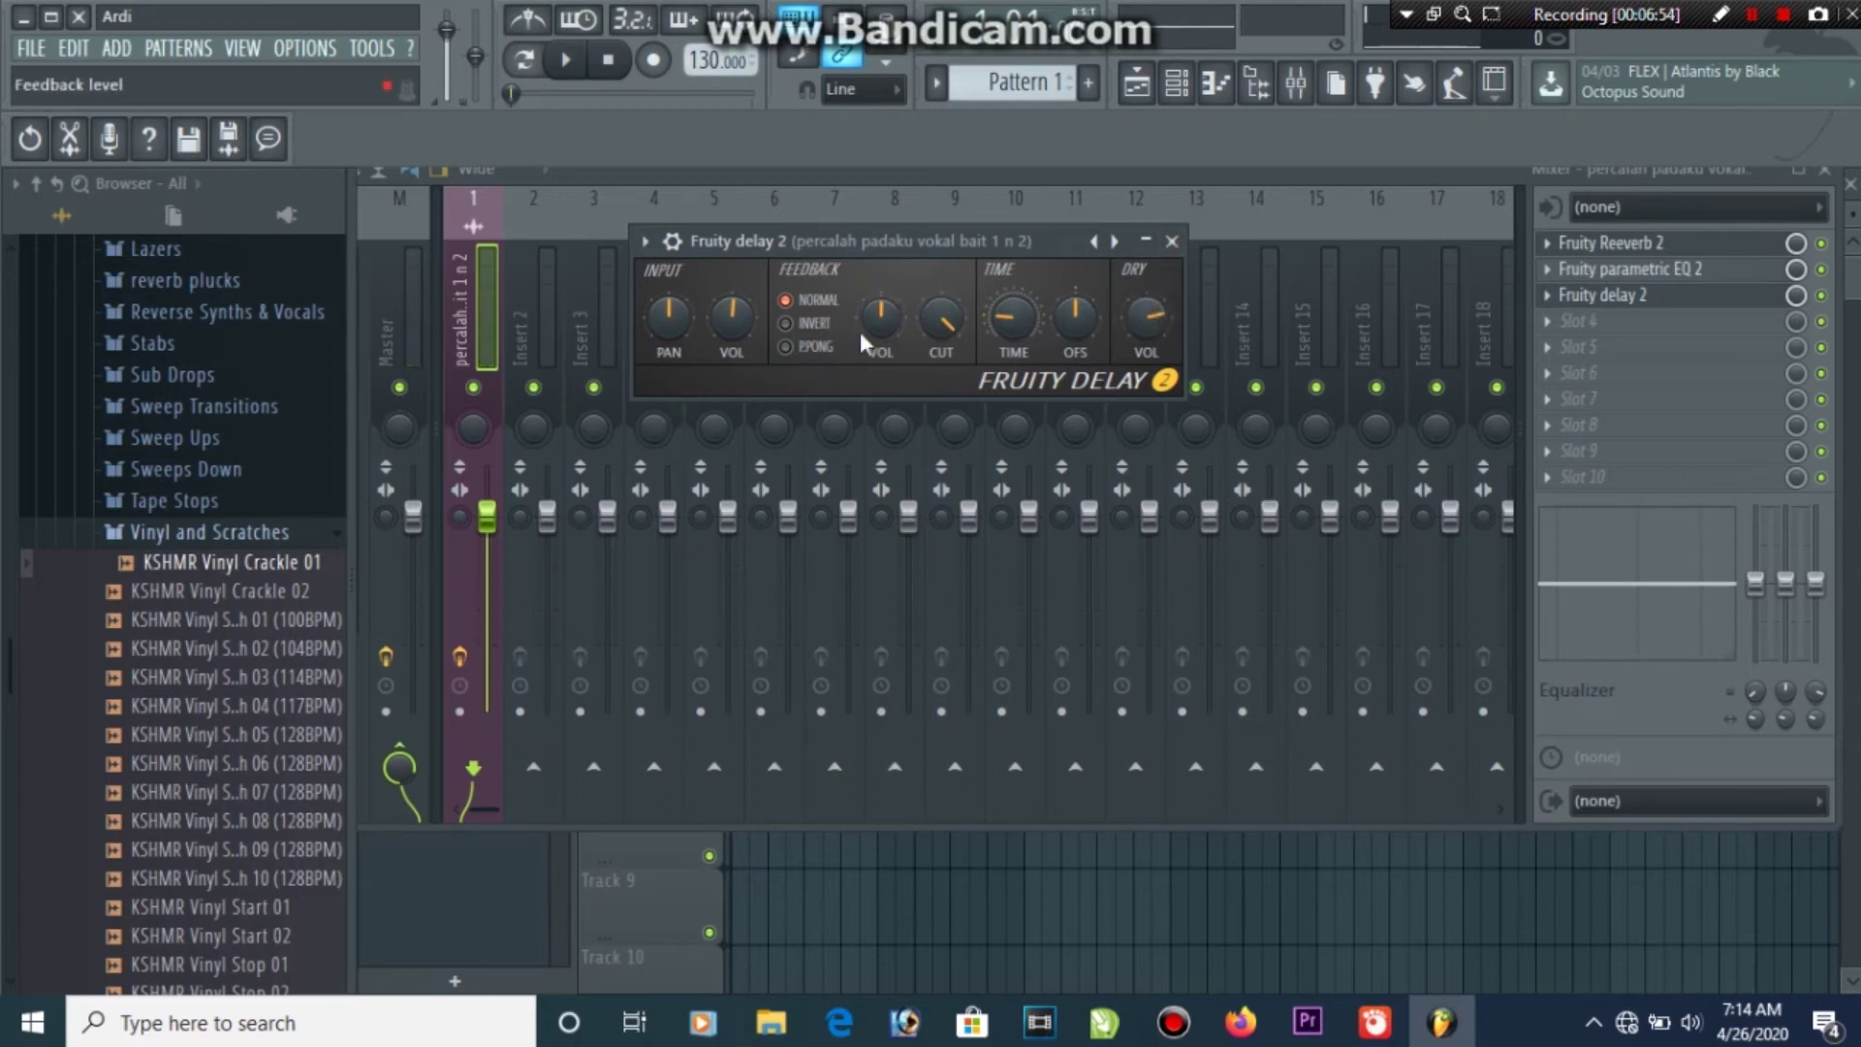
Lower the delay's feedback cutoff to just below the middle and play the vocal with the feedback volume at minimum
drag(940, 316, 941, 335)
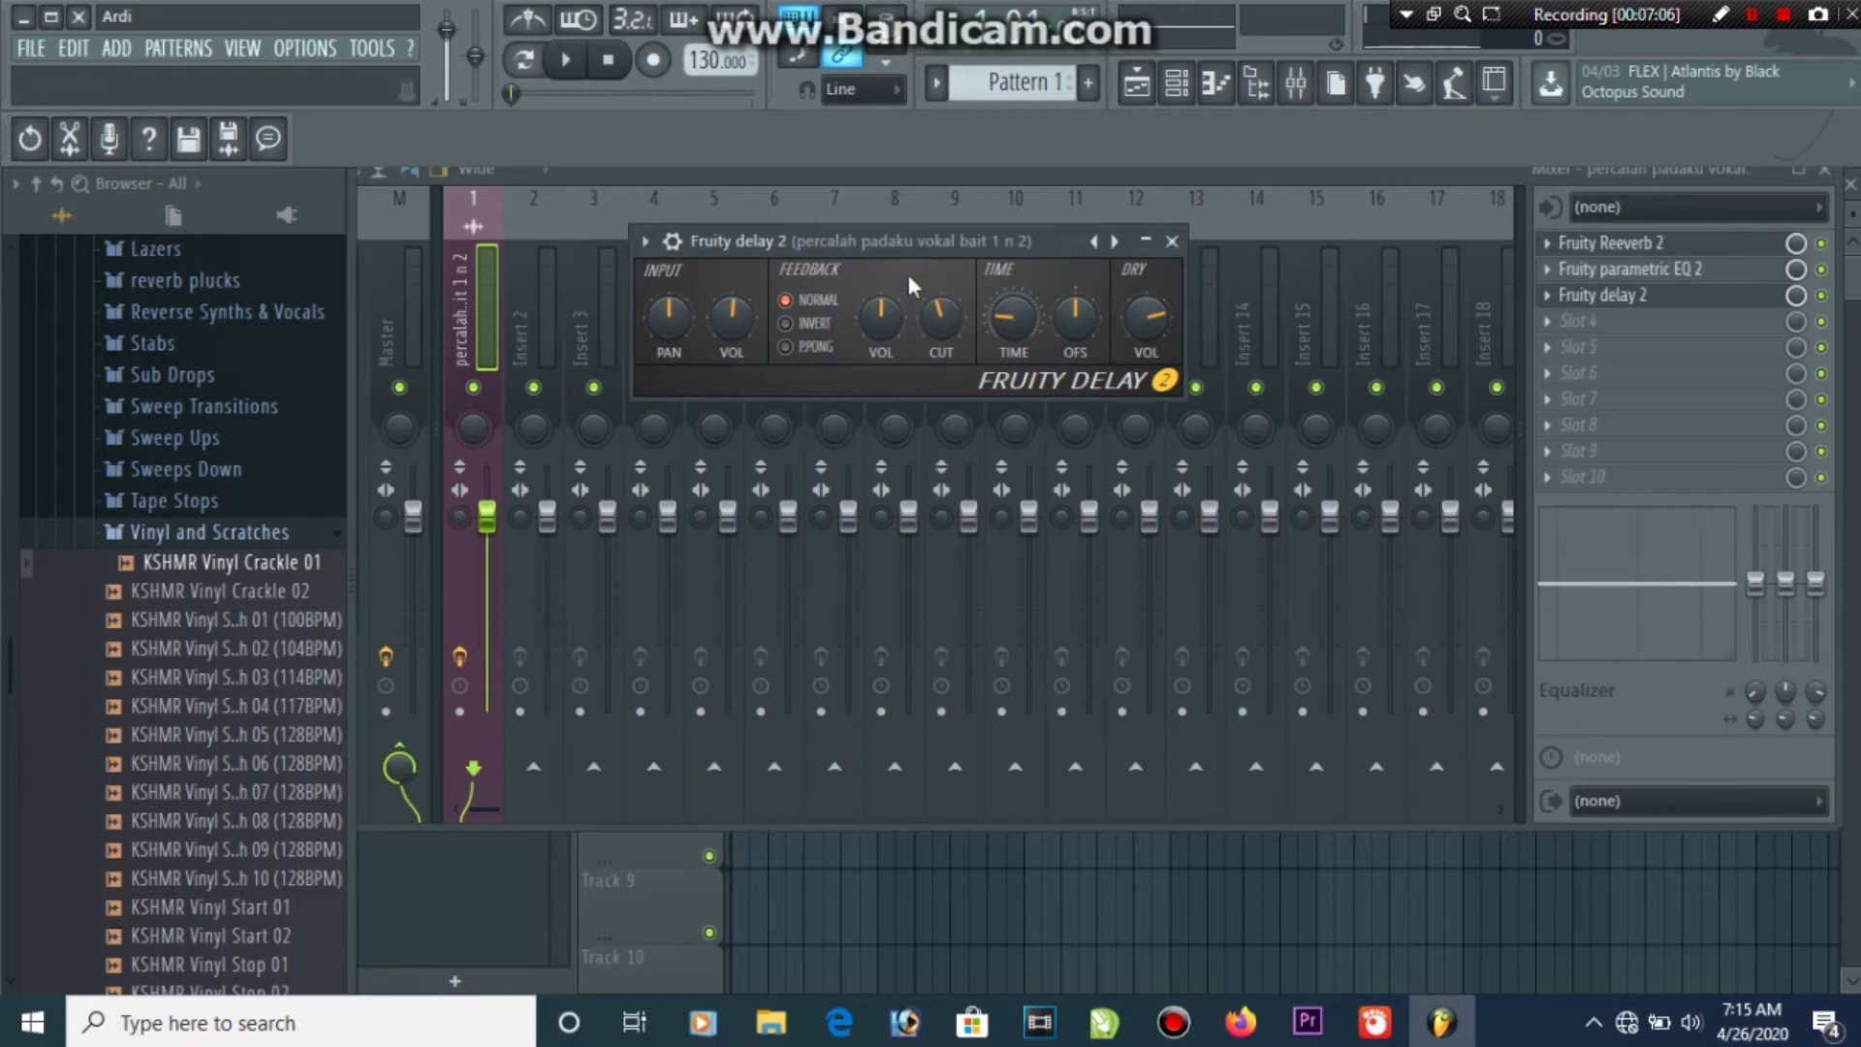
drag(891, 326, 891, 416)
key(space)
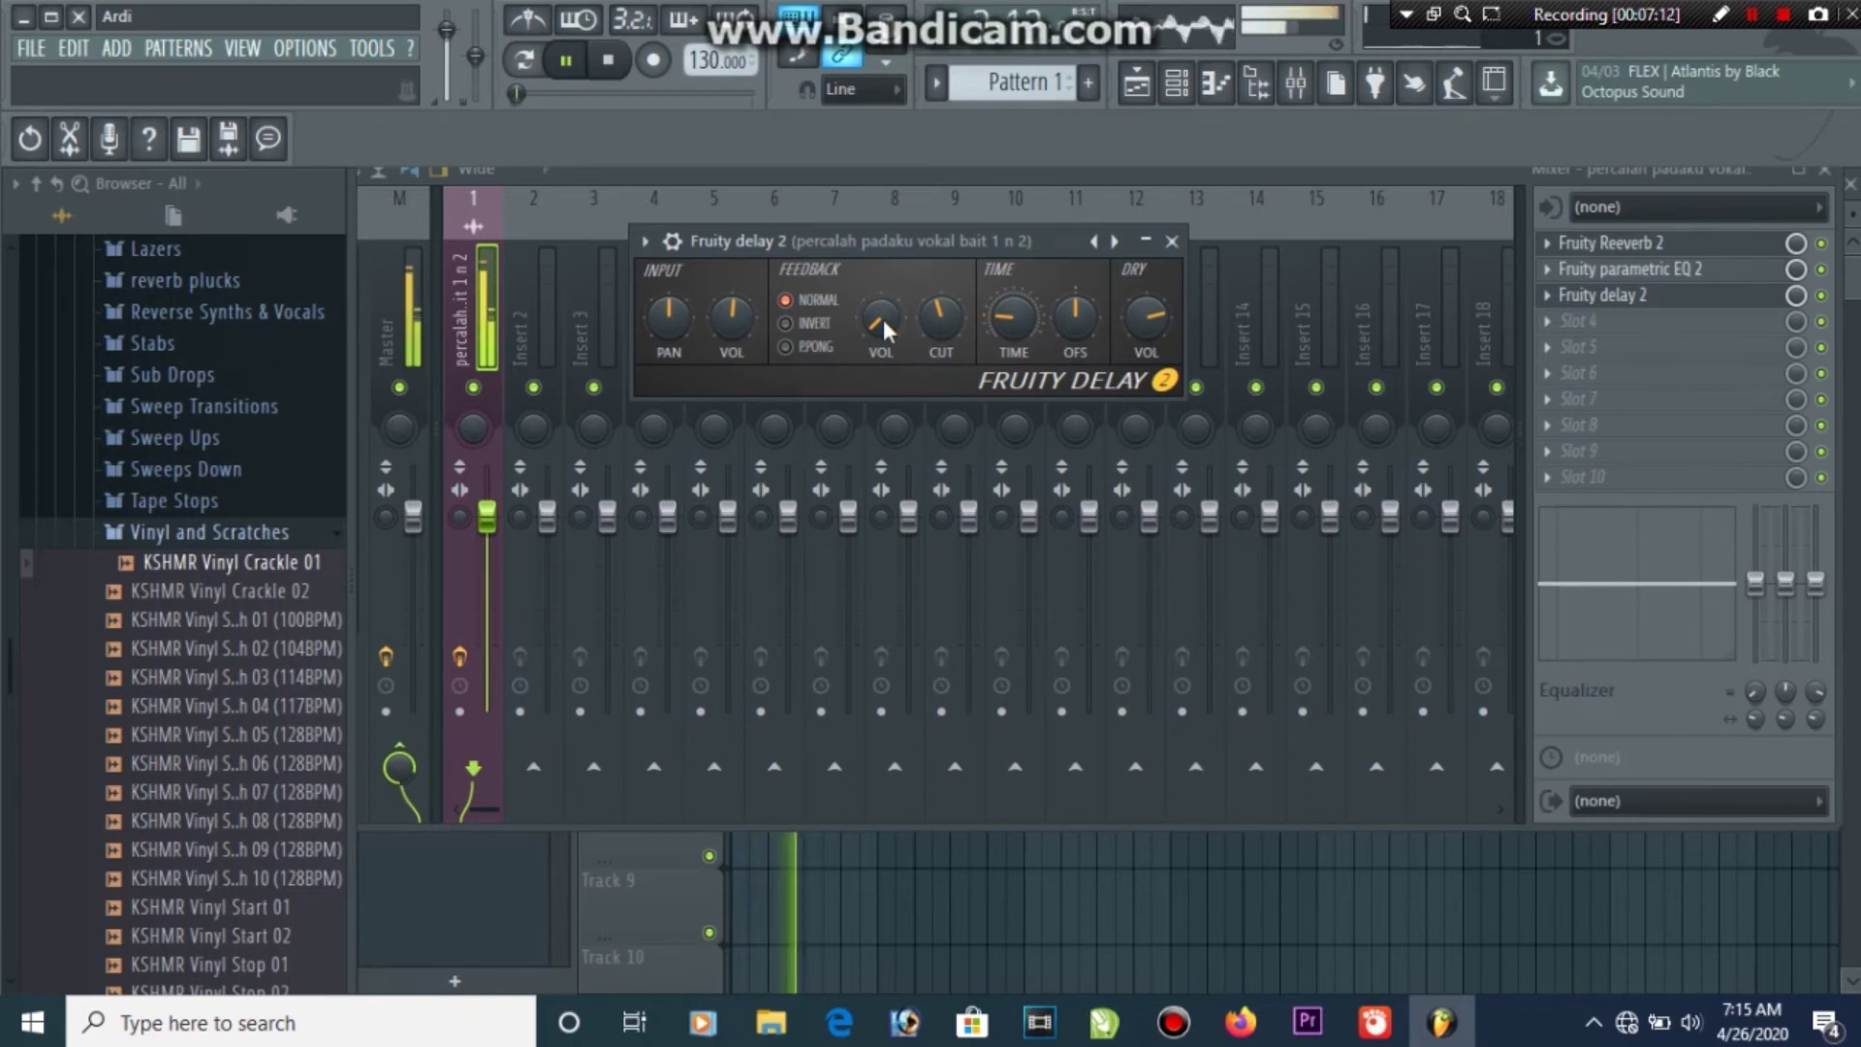
key(space)
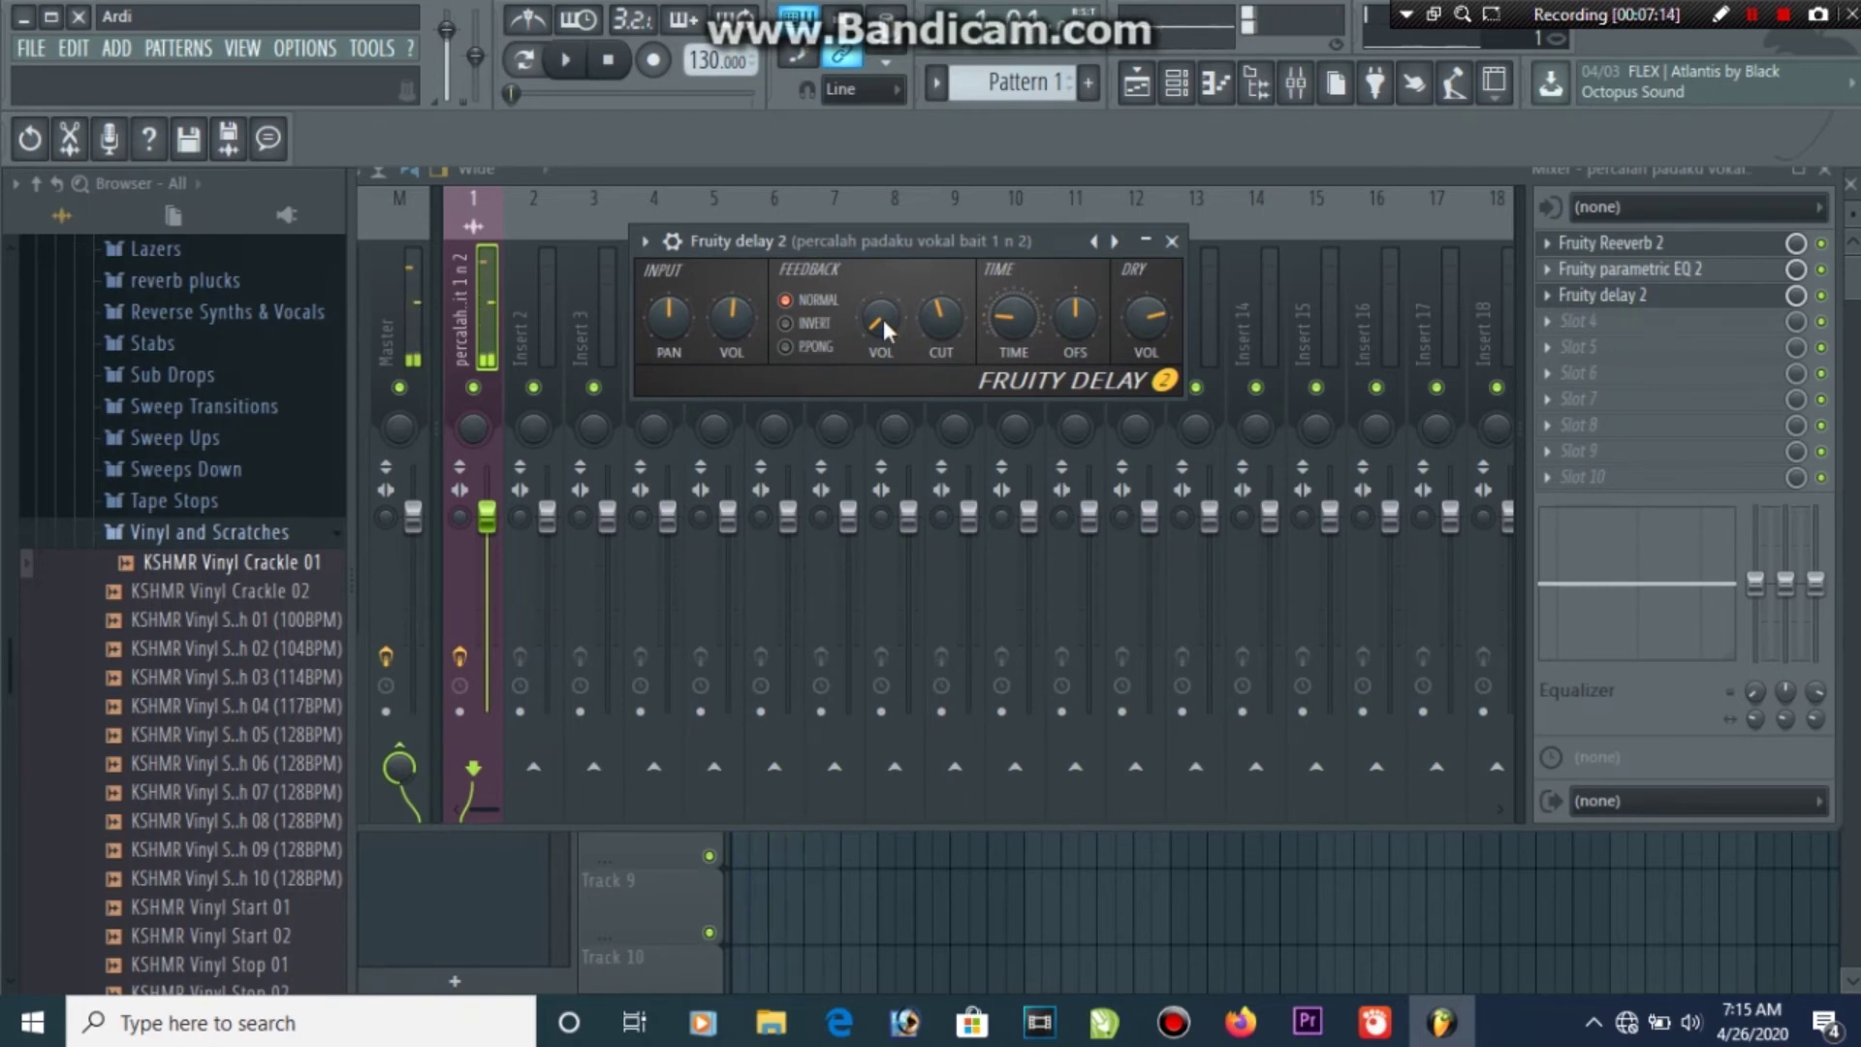
Play the vocal with the feedback volume raised well above the middle, and settle both feedback volume and cutoff below the middle
drag(882, 318, 882, 254)
key(space)
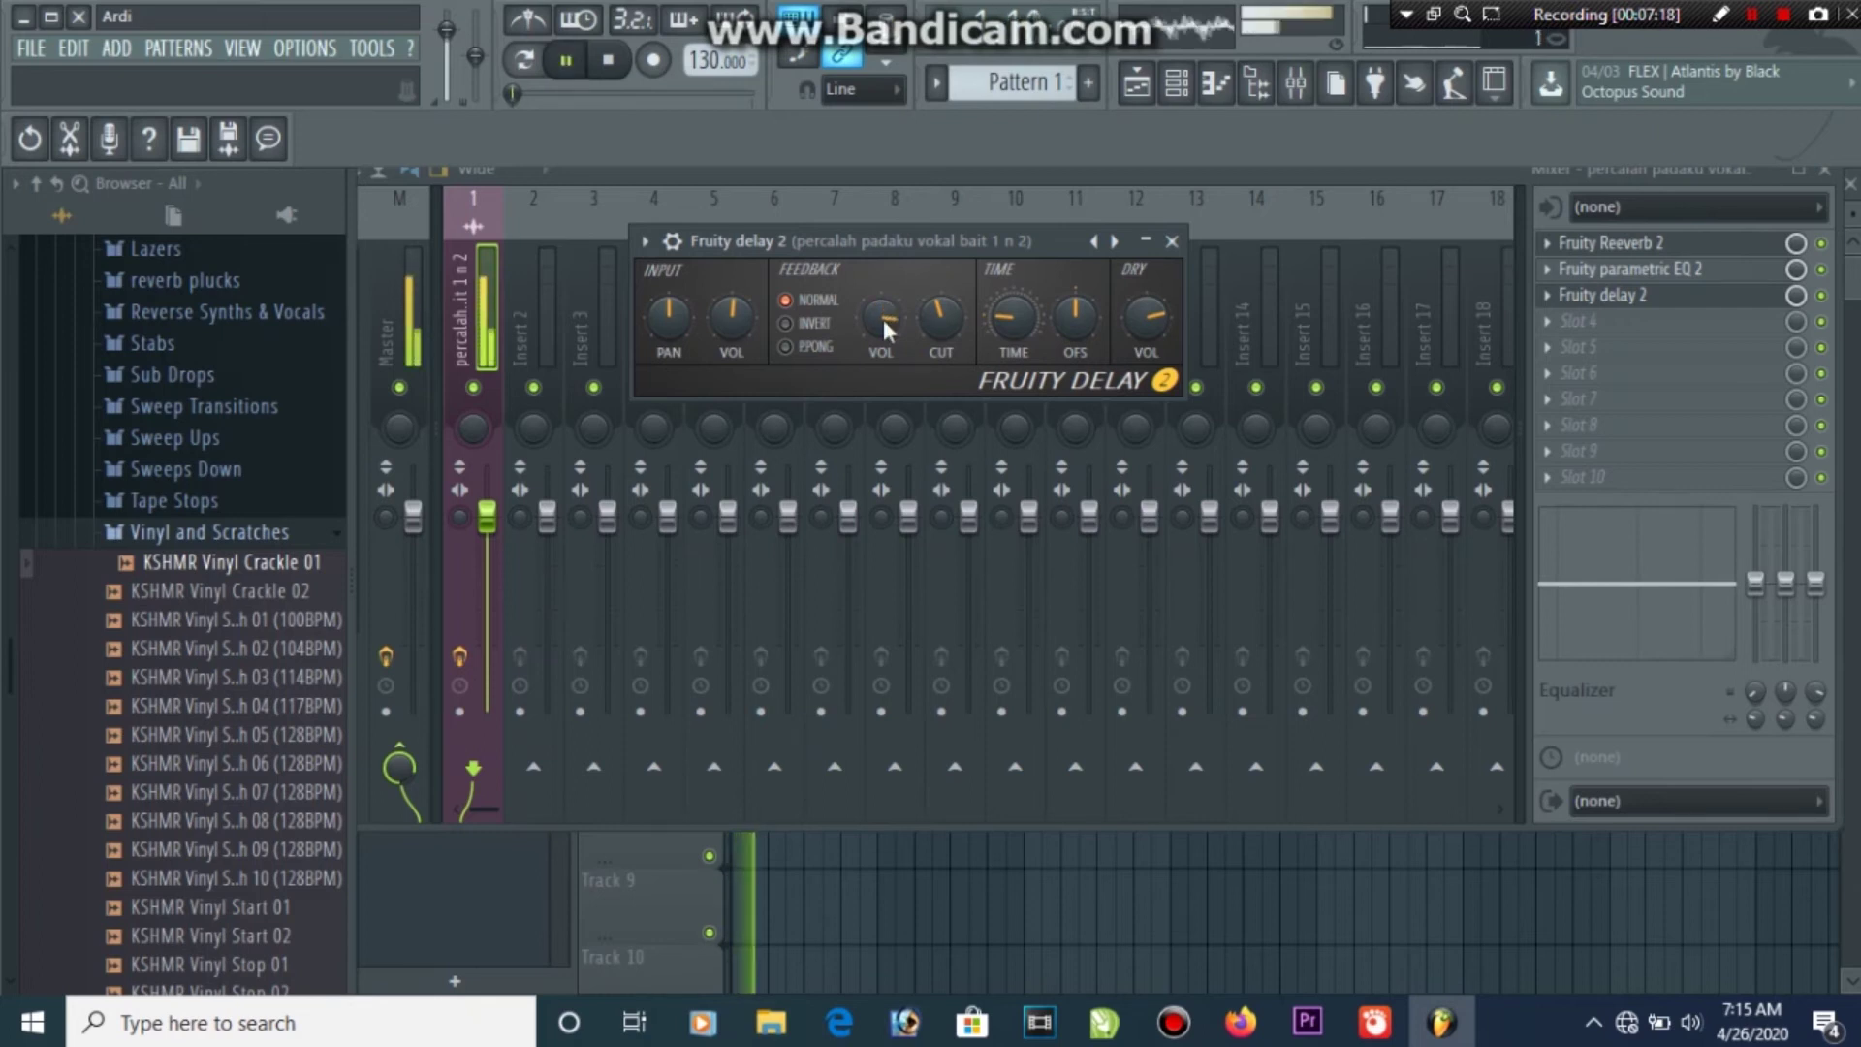
key(space)
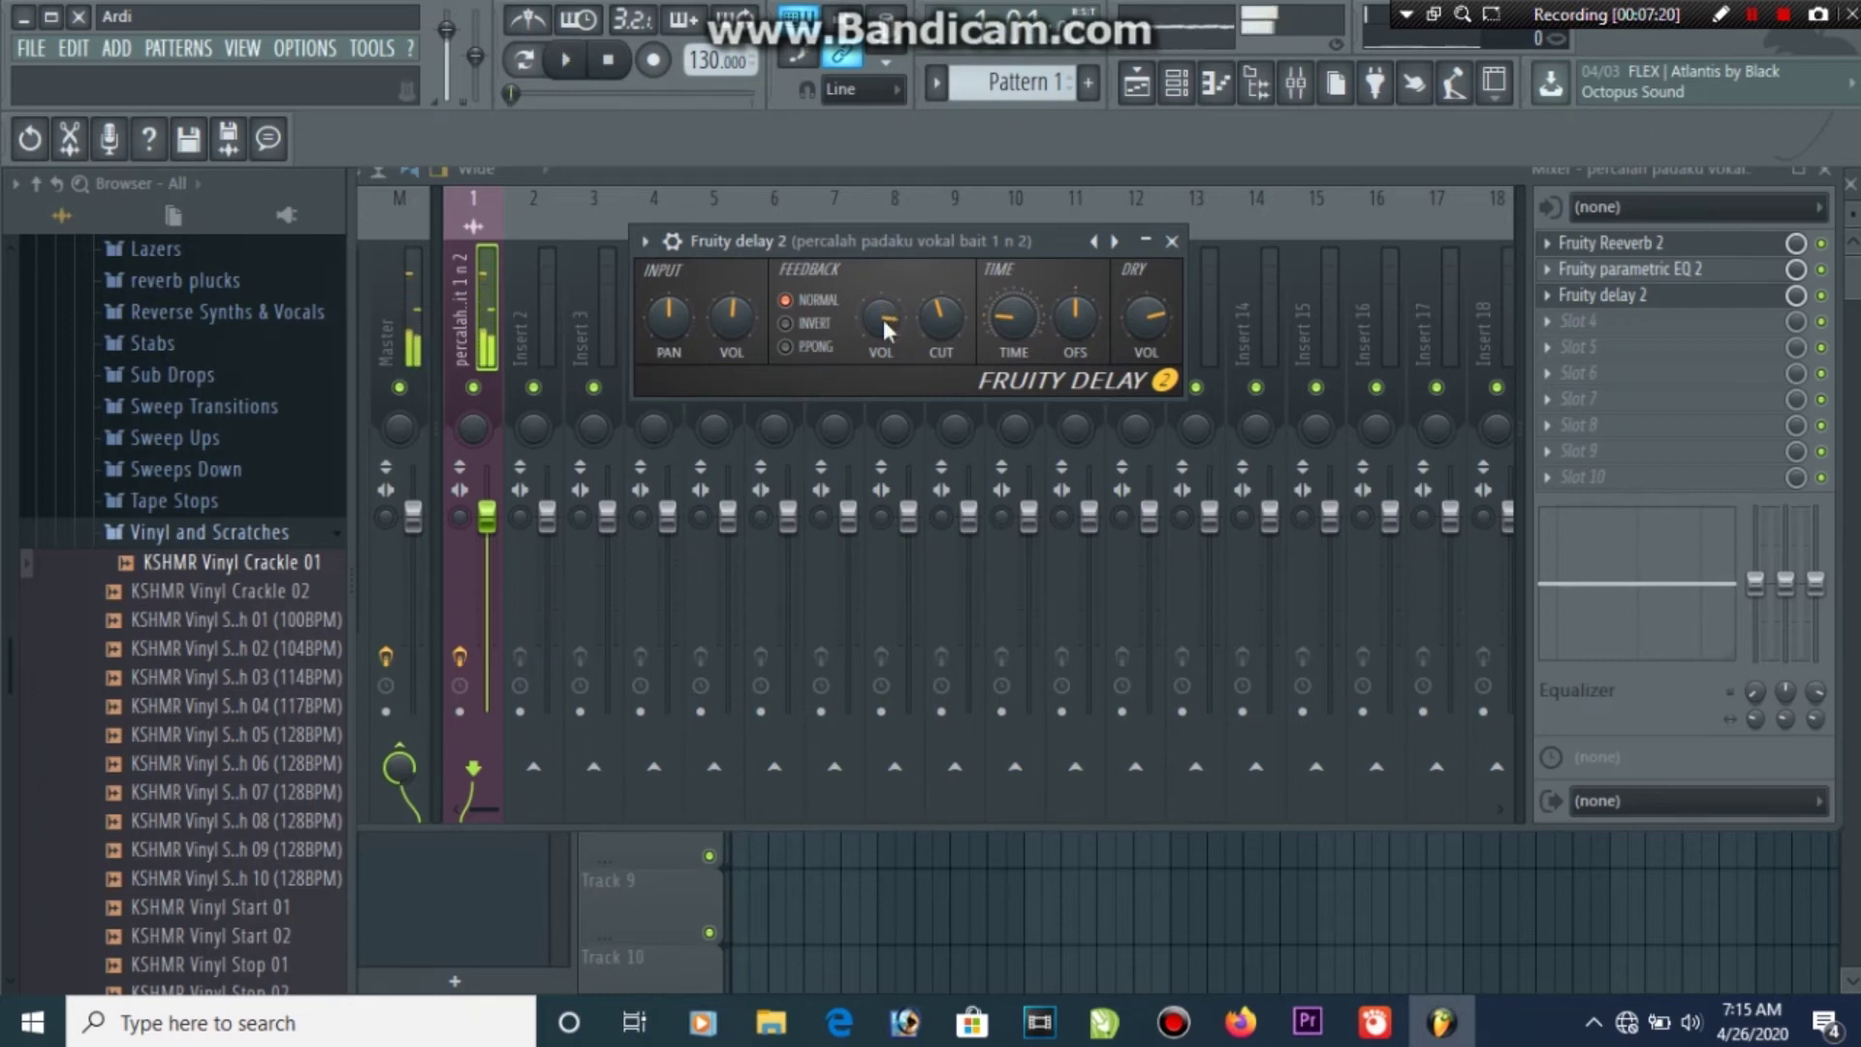
drag(885, 318, 887, 325)
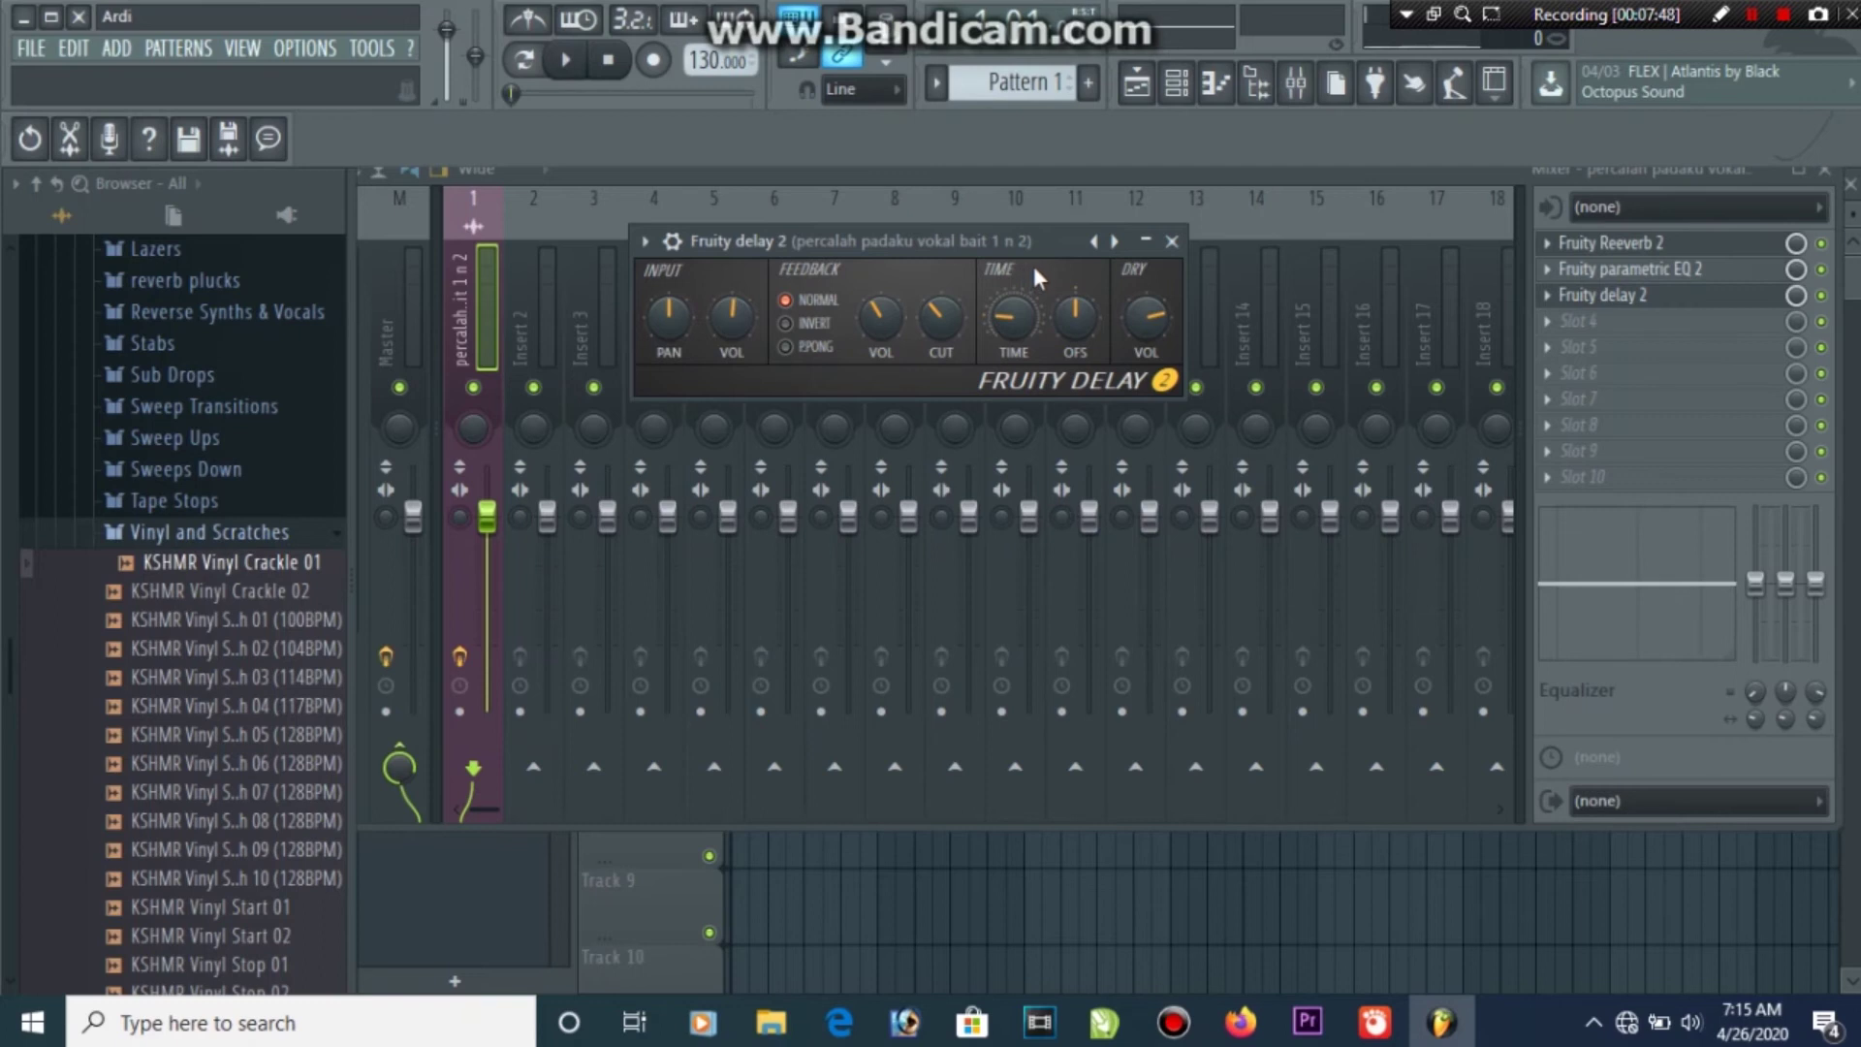
Try out Fruity Delay 2's delay time while the vocal plays
drag(1013, 315, 1022, 313)
key(space)
click(1024, 312)
During playback, set the feedback cutoff to the middle, raise feedback volume slightly and lower input volume below the middle, and close the delay
key(space)
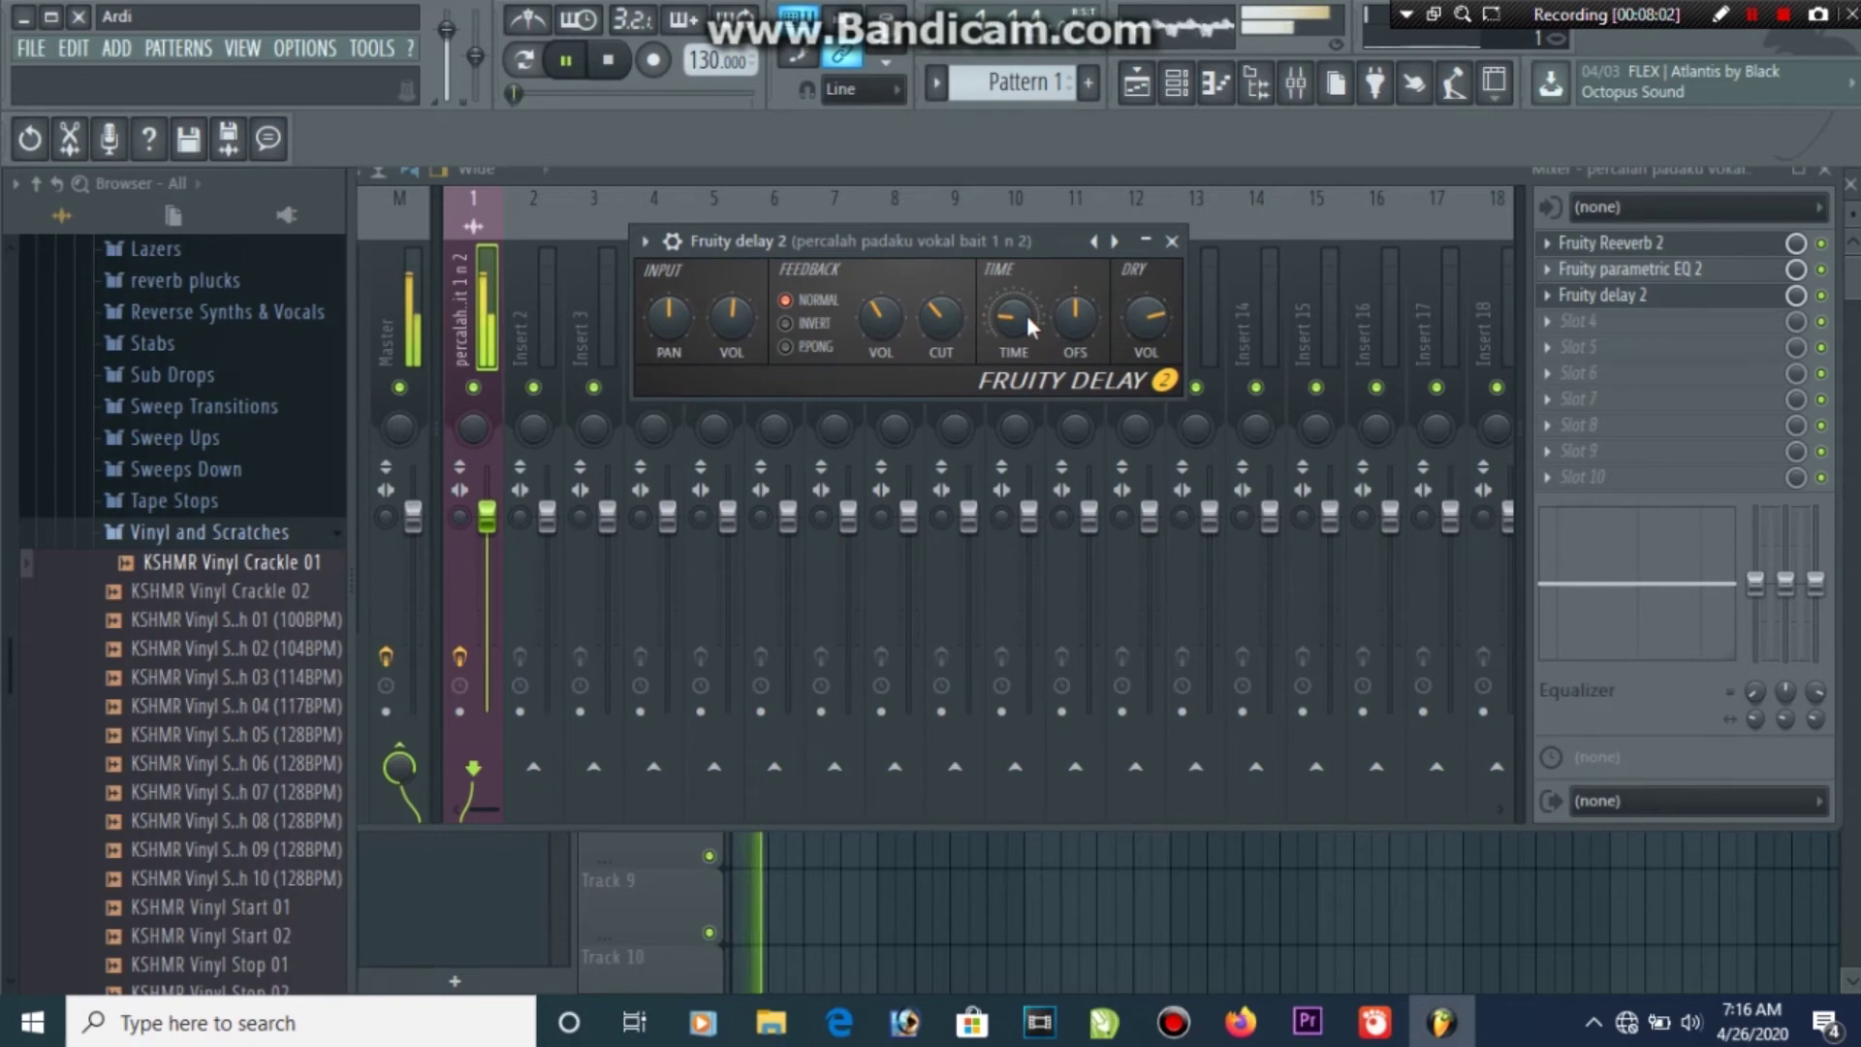
drag(942, 315, 941, 301)
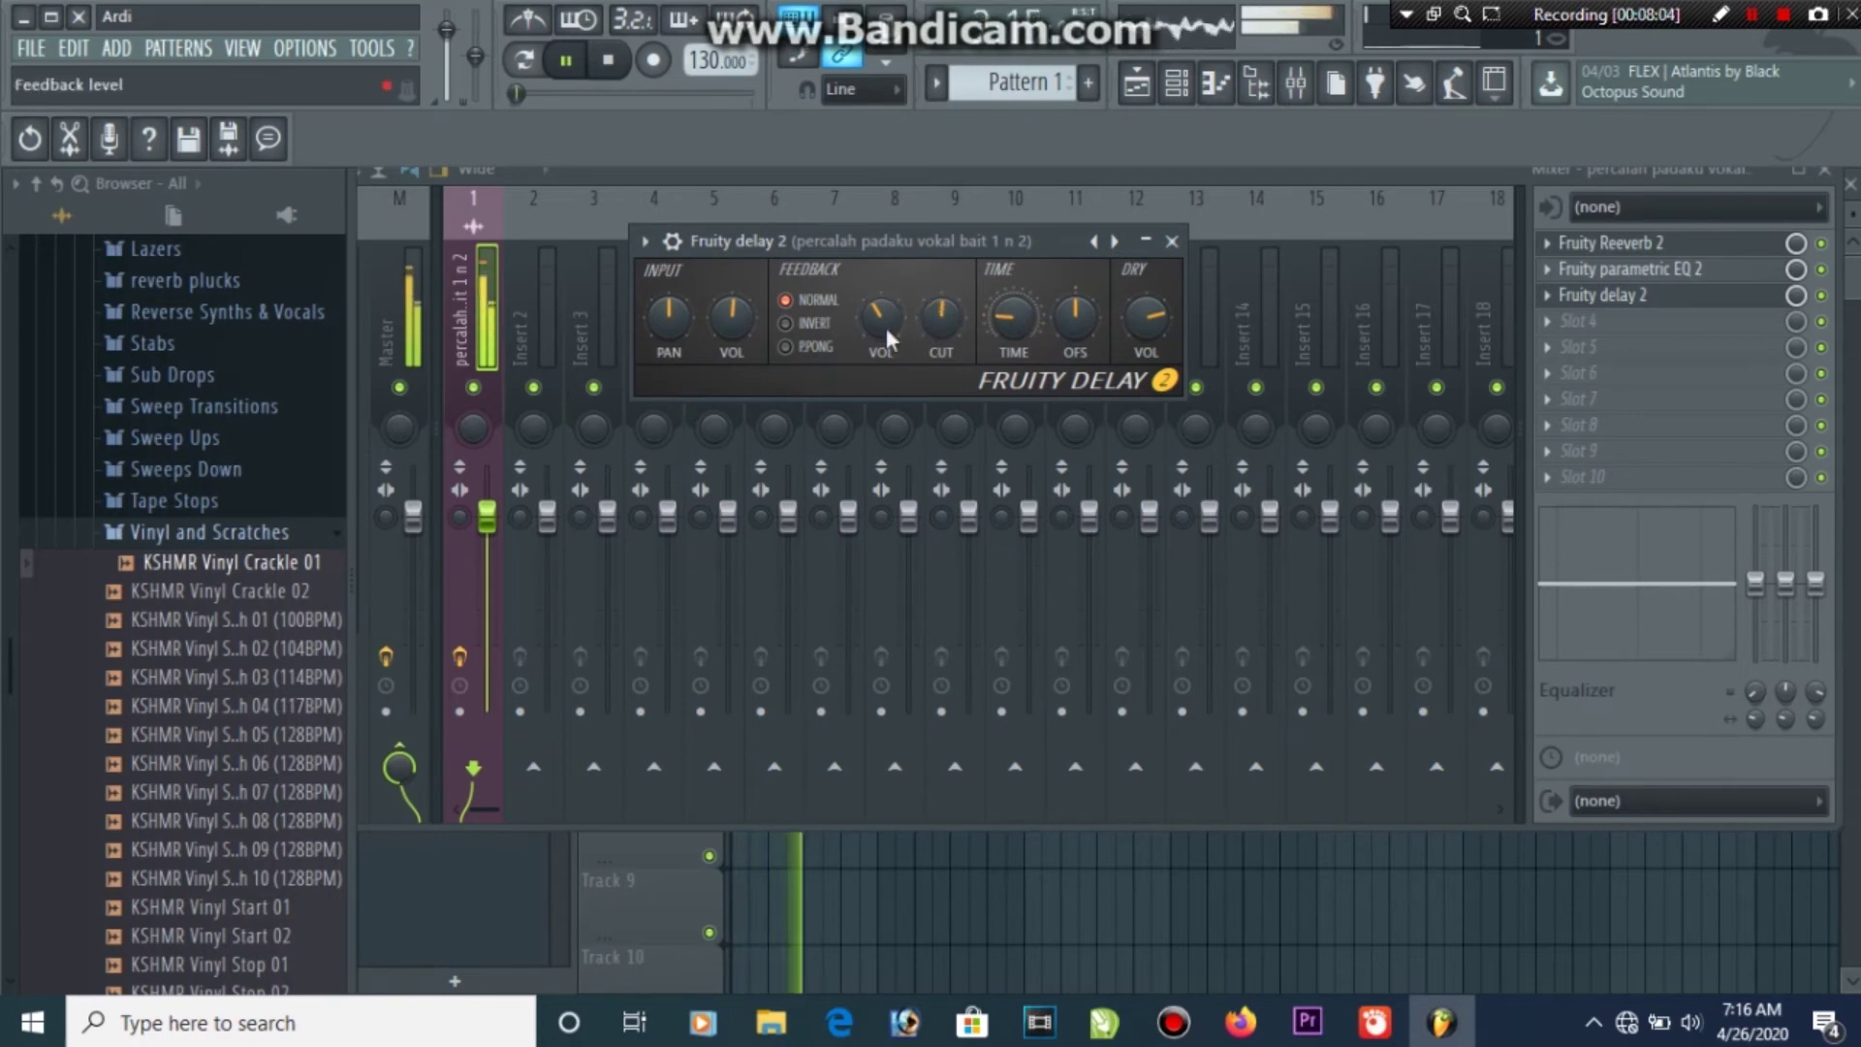
drag(733, 316, 733, 324)
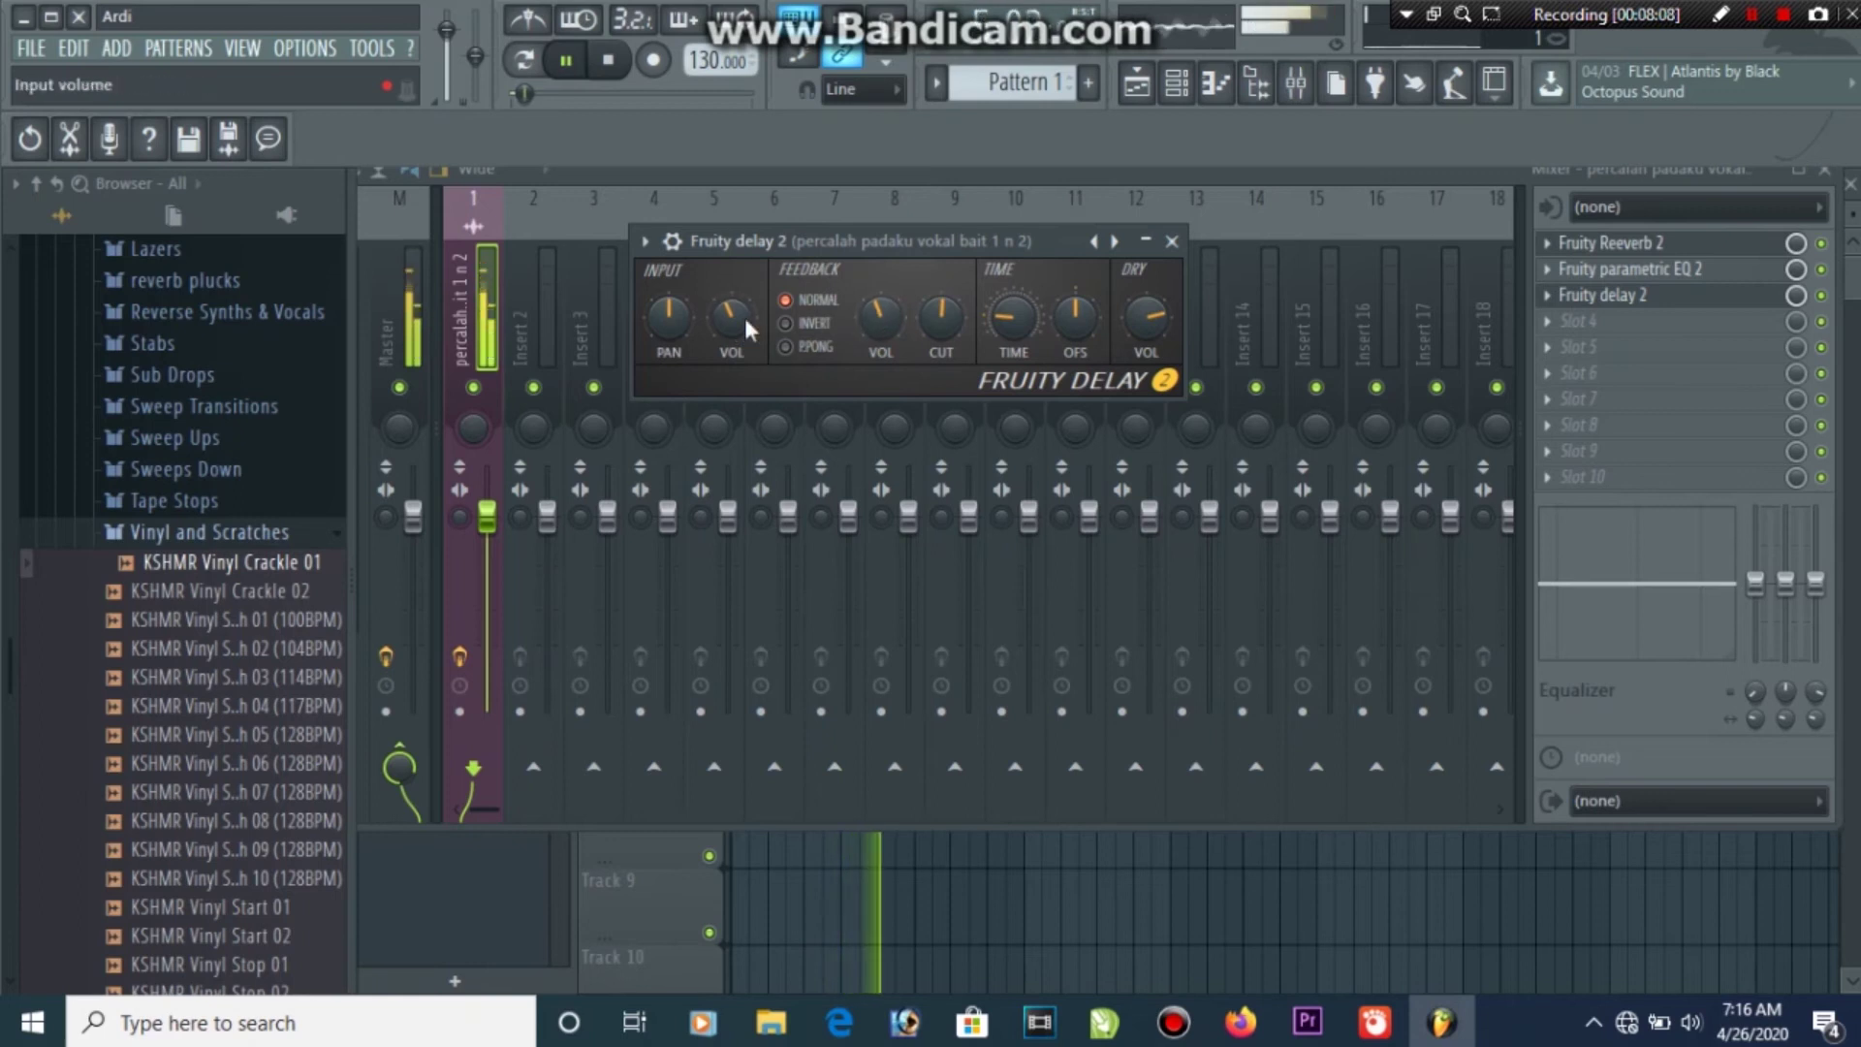
key(space)
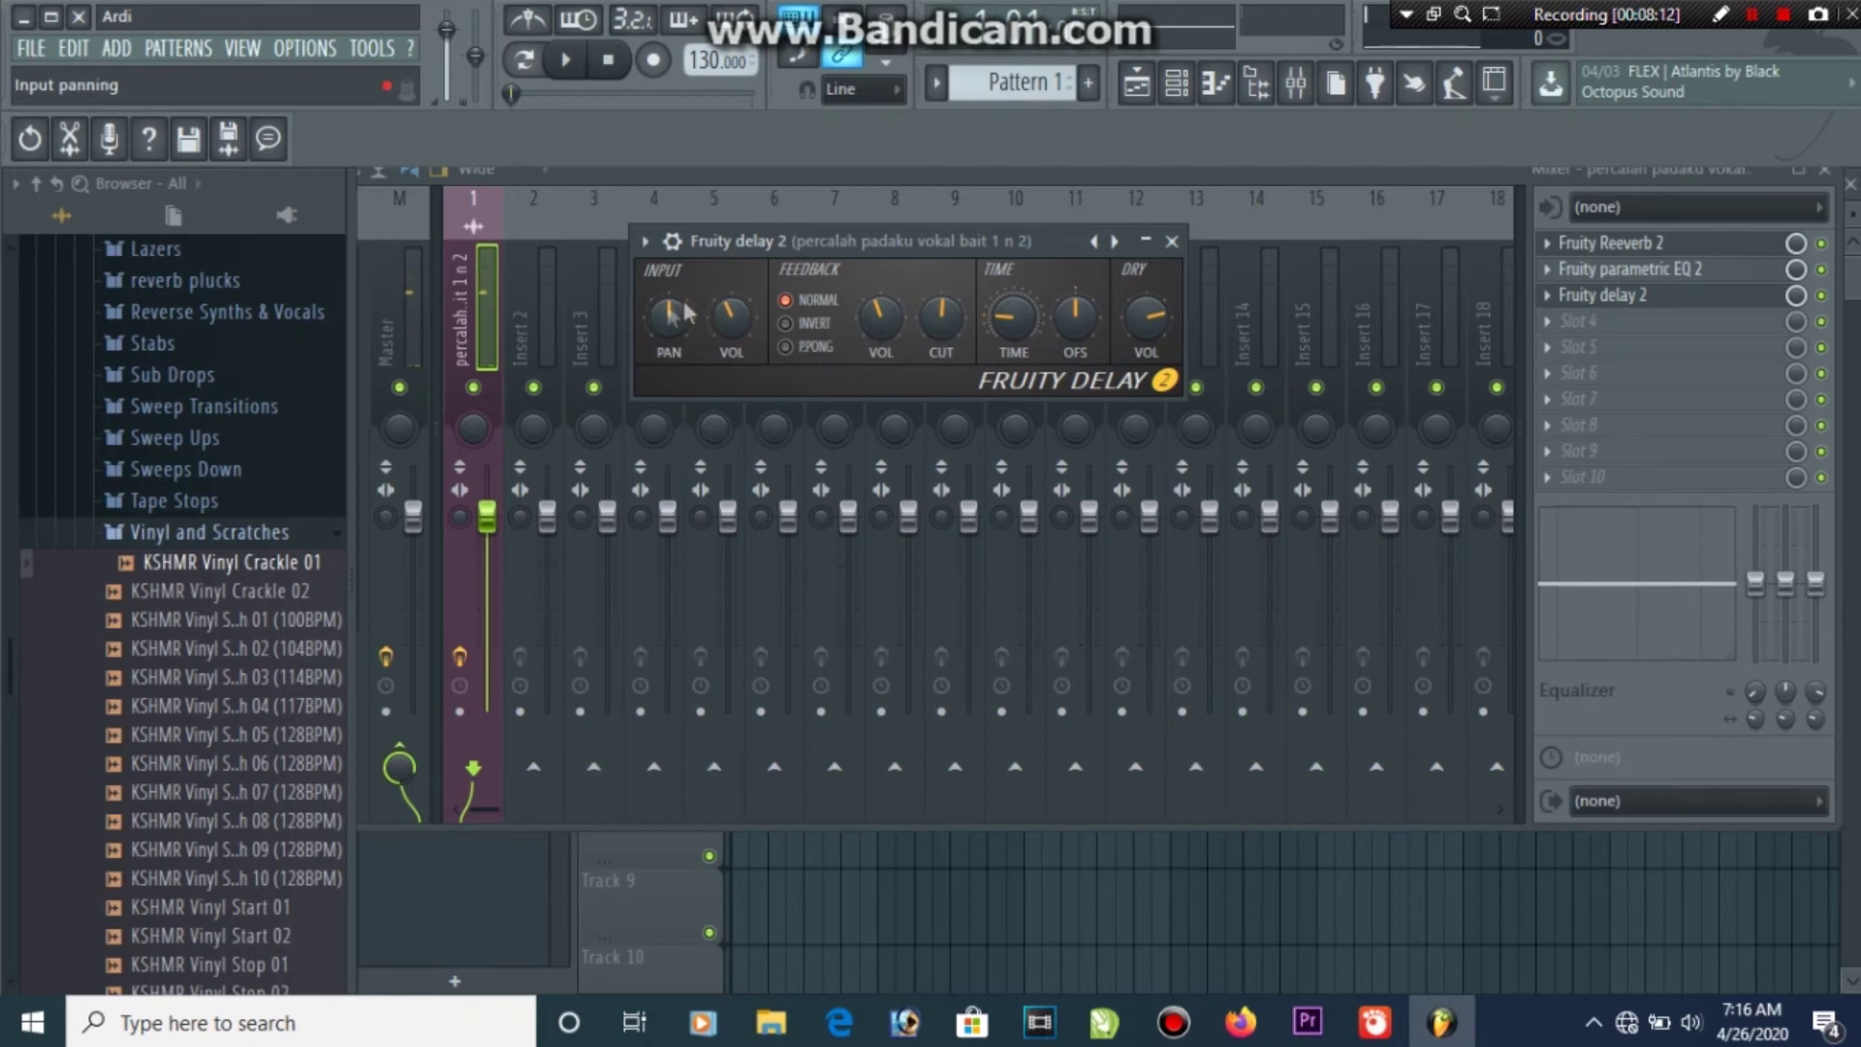
click(1172, 252)
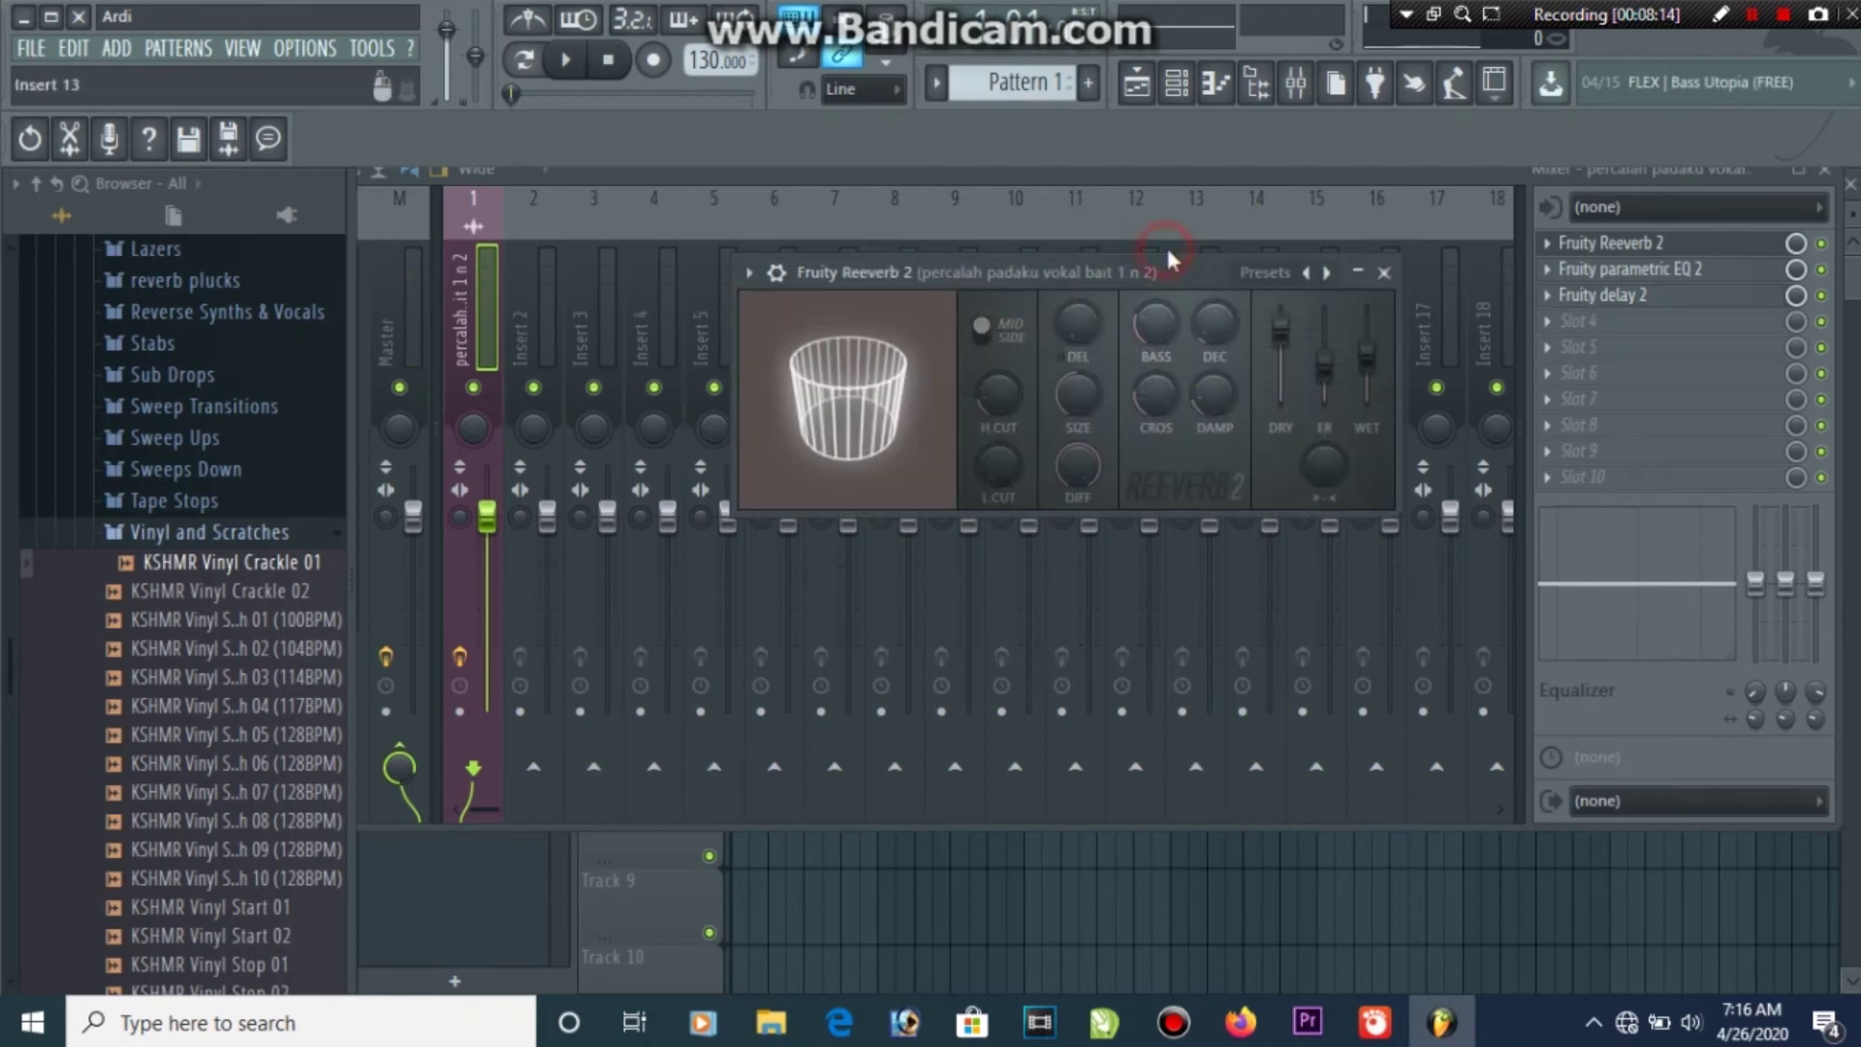
Add Transient Processor to slot 4 of the vocal's mixer insert and move its window up so its controls are accessible
click(1593, 327)
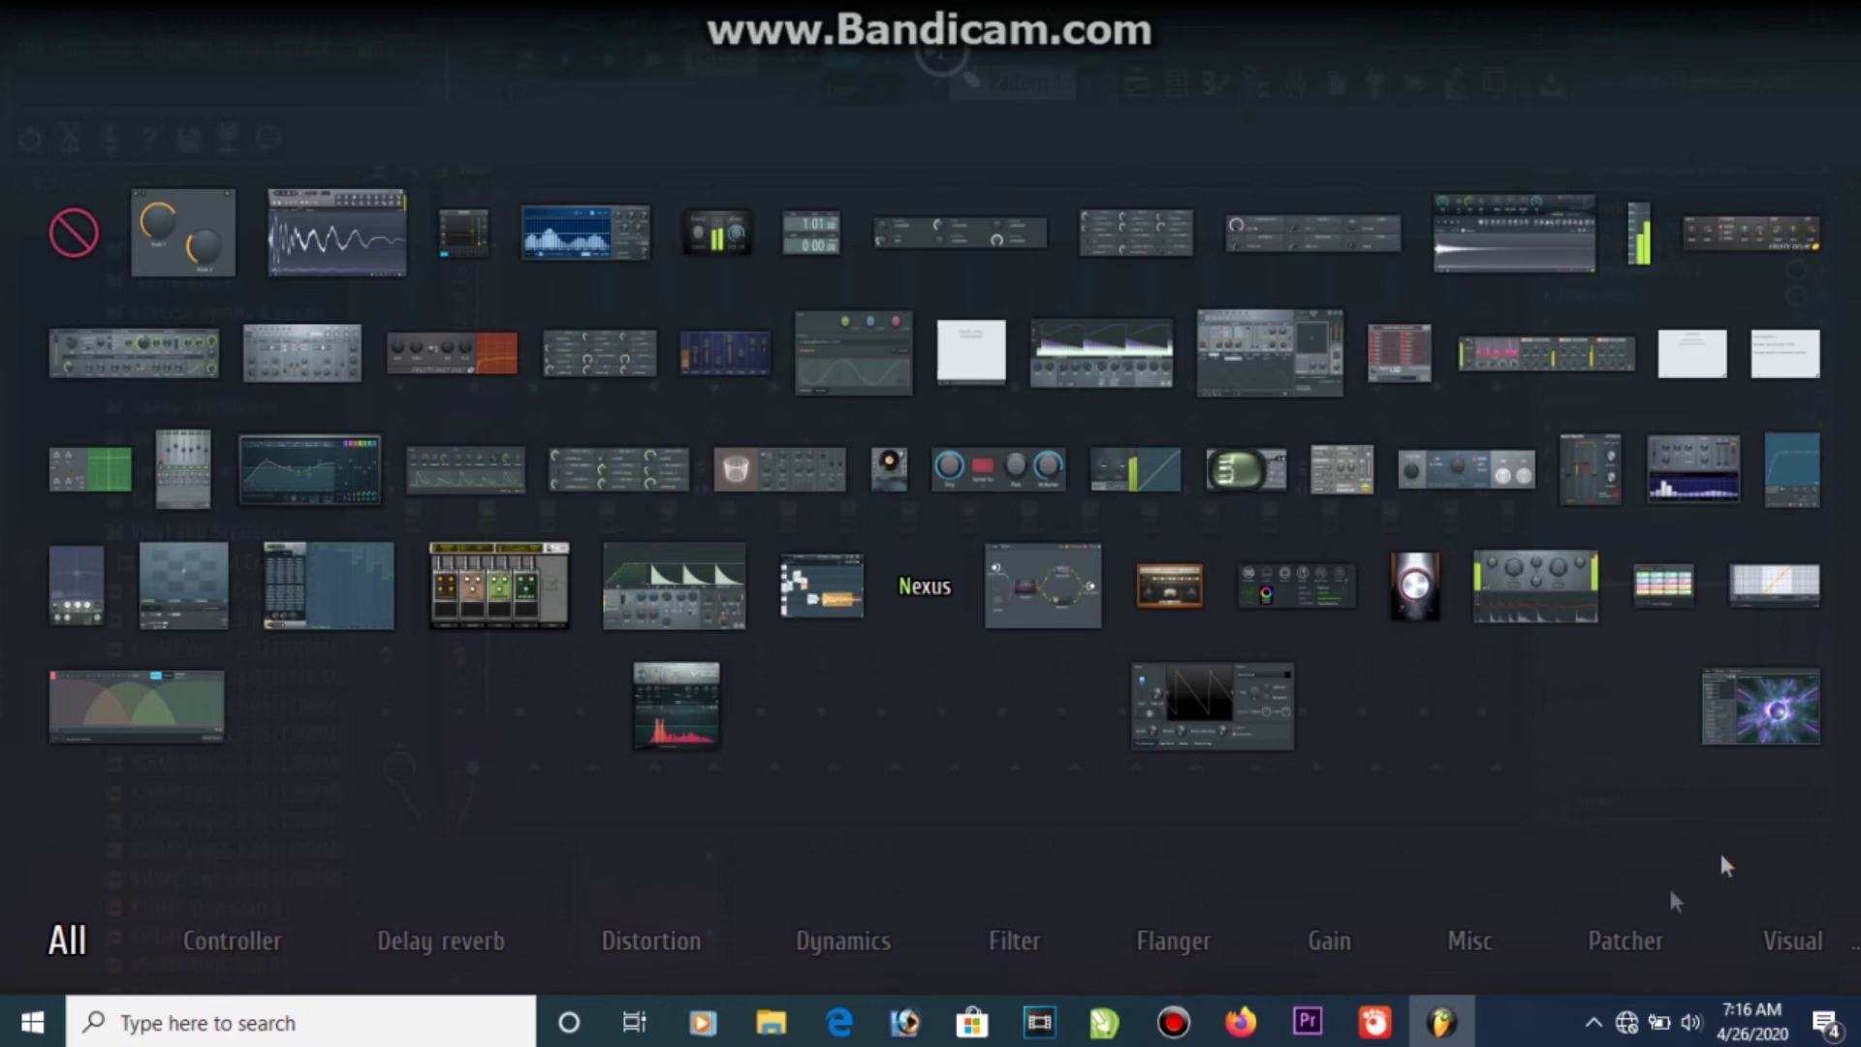
mouse_move(1018, 939)
mouse_move(863, 950)
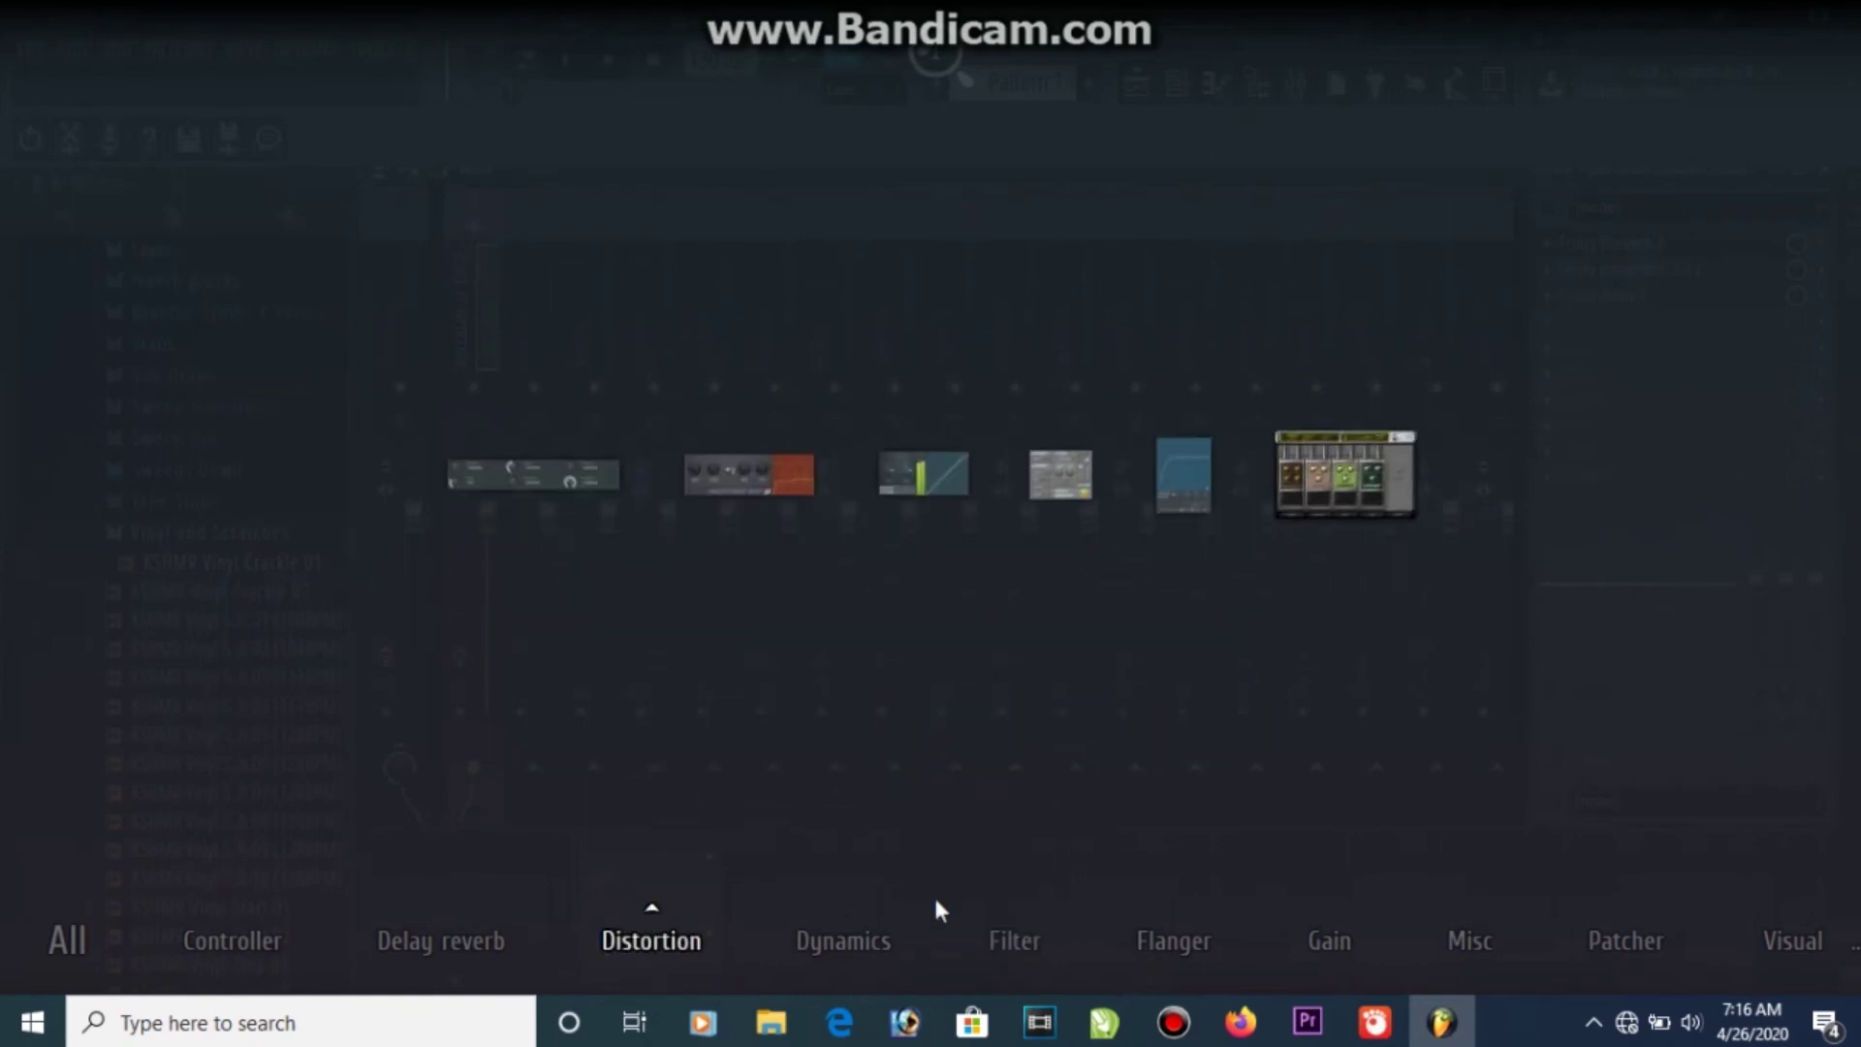
click(1519, 475)
drag(1154, 555, 1148, 277)
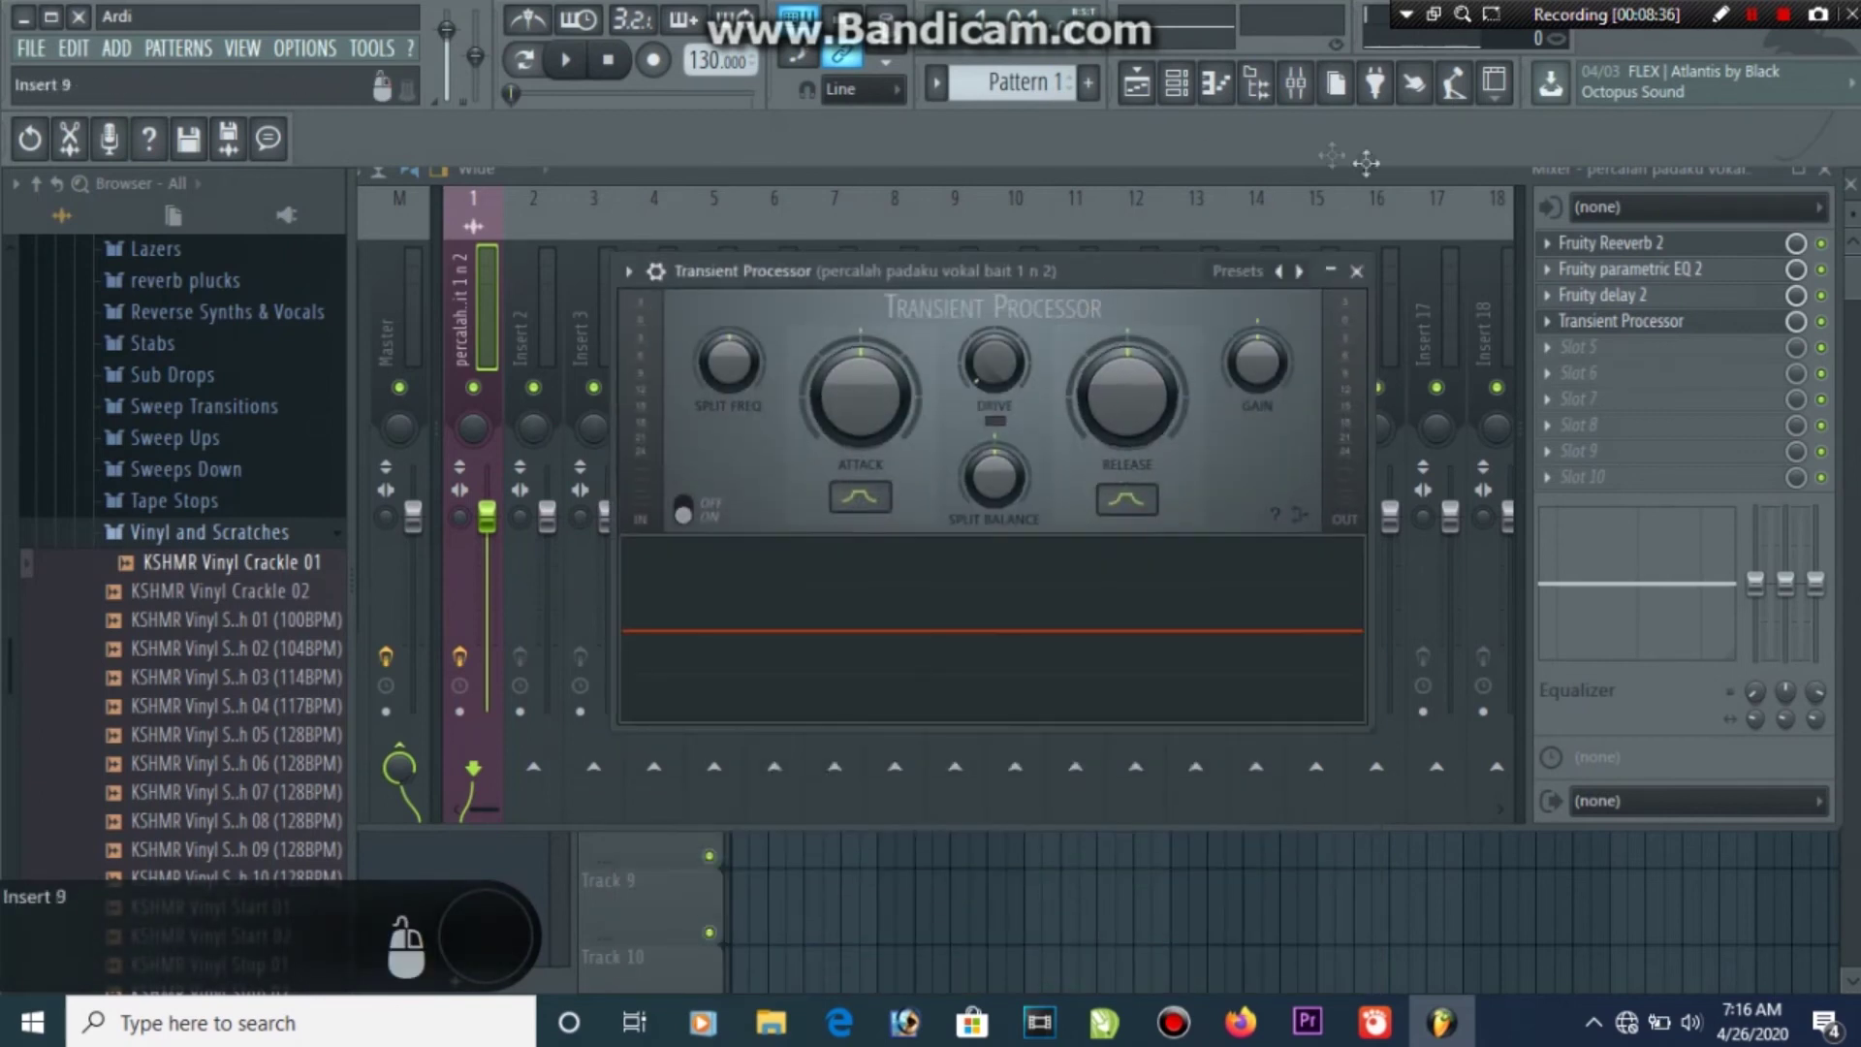
Play the vocal through the Transient Processor to judge its effect, examining the release control and the waveform display
key(space)
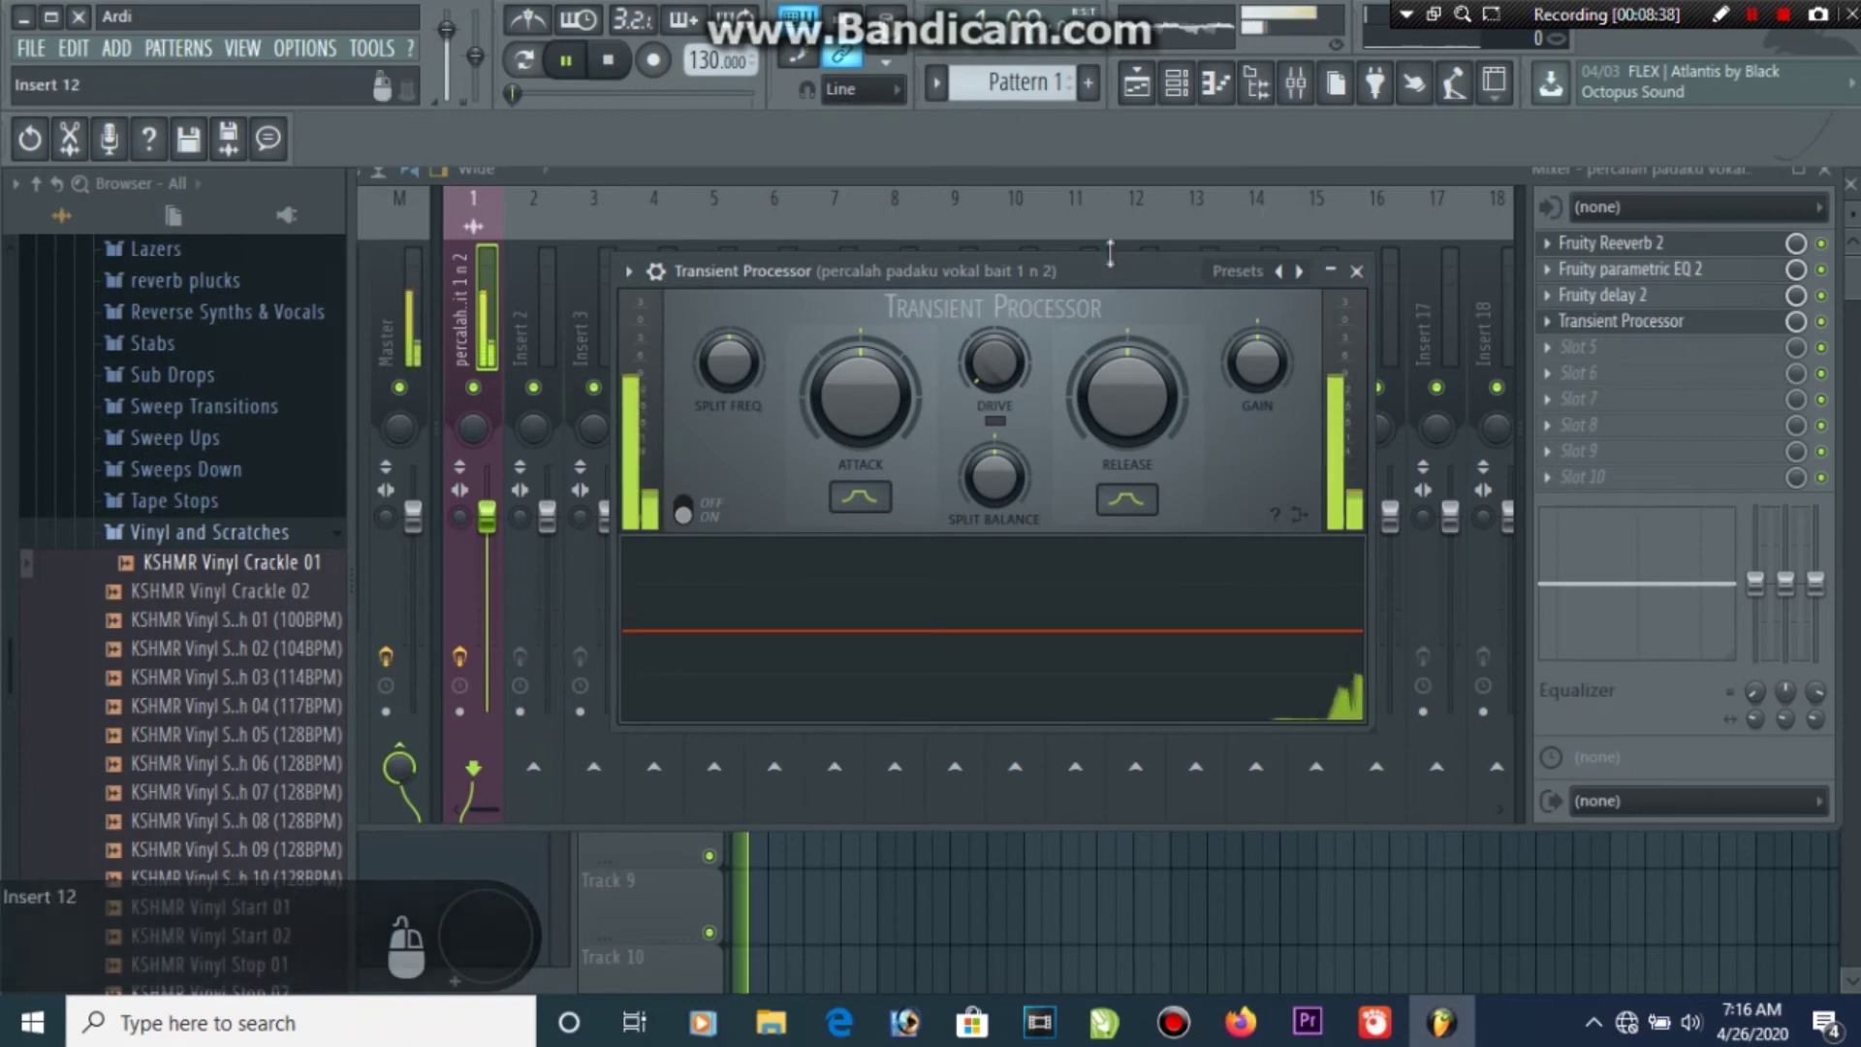
key(space)
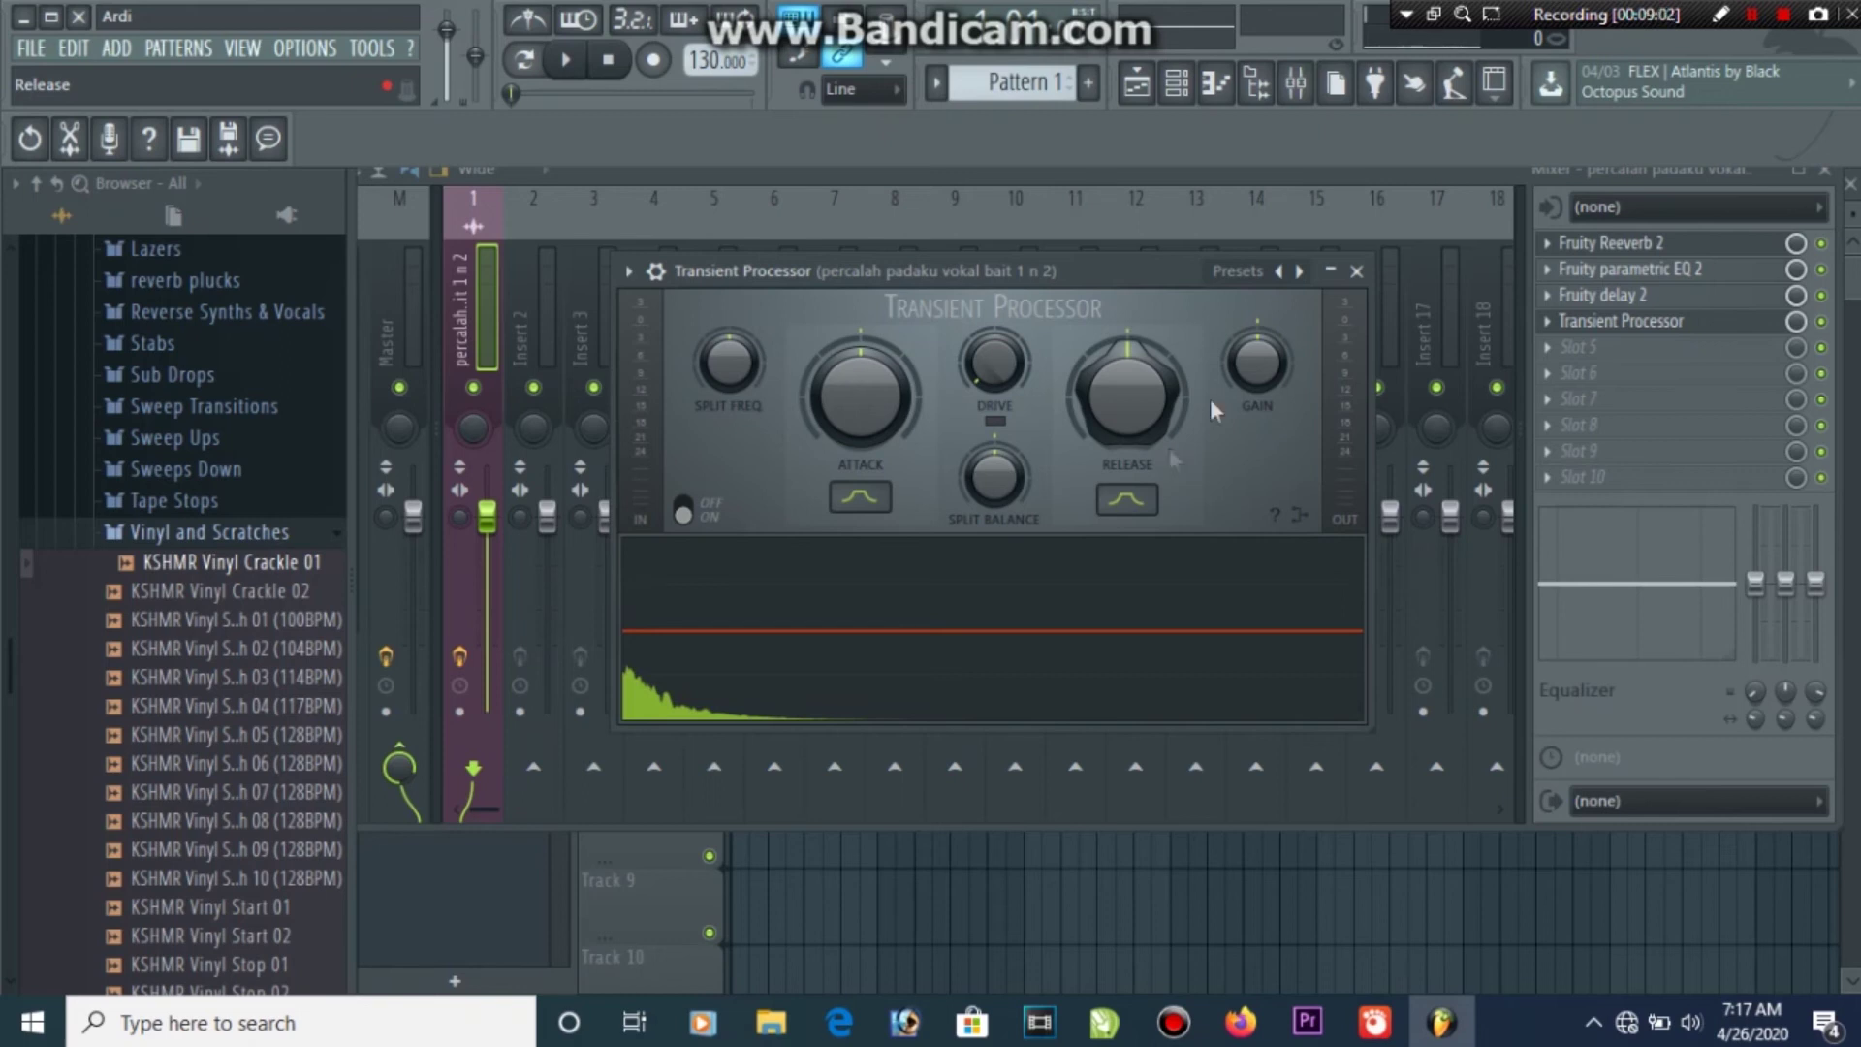
key(space)
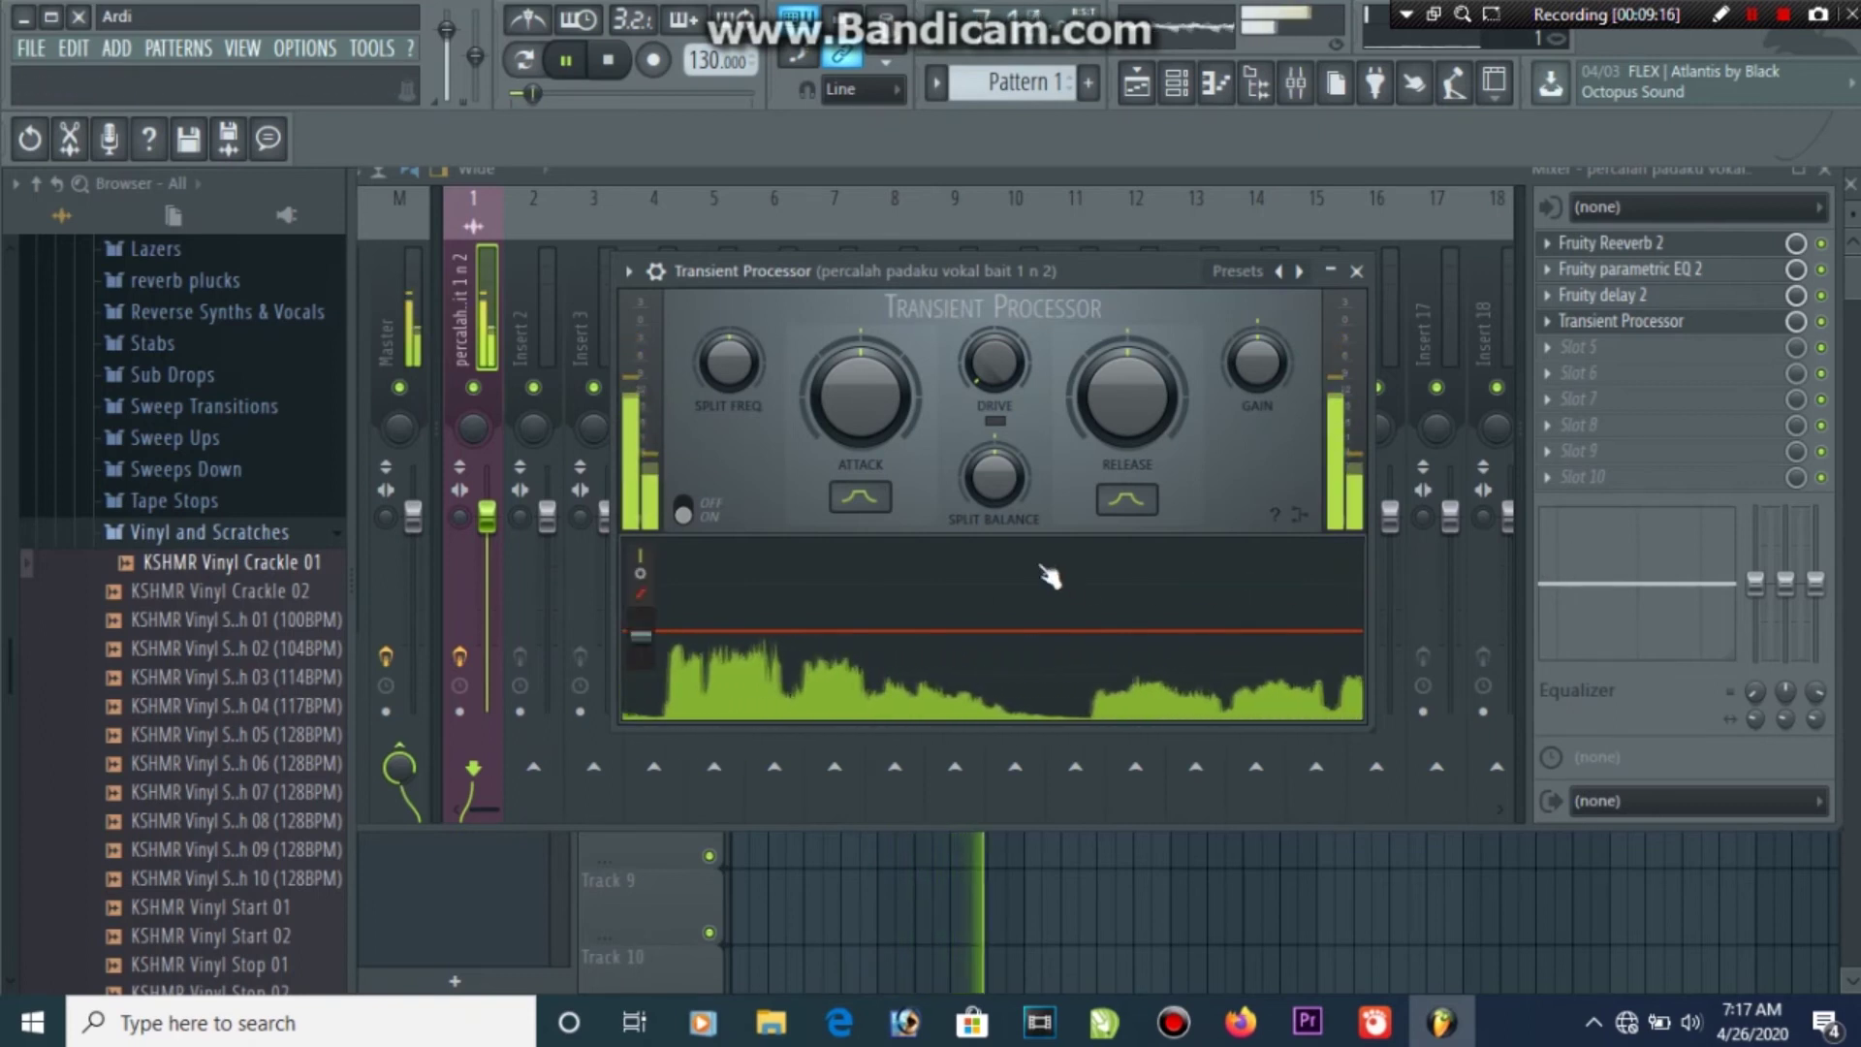
key(space)
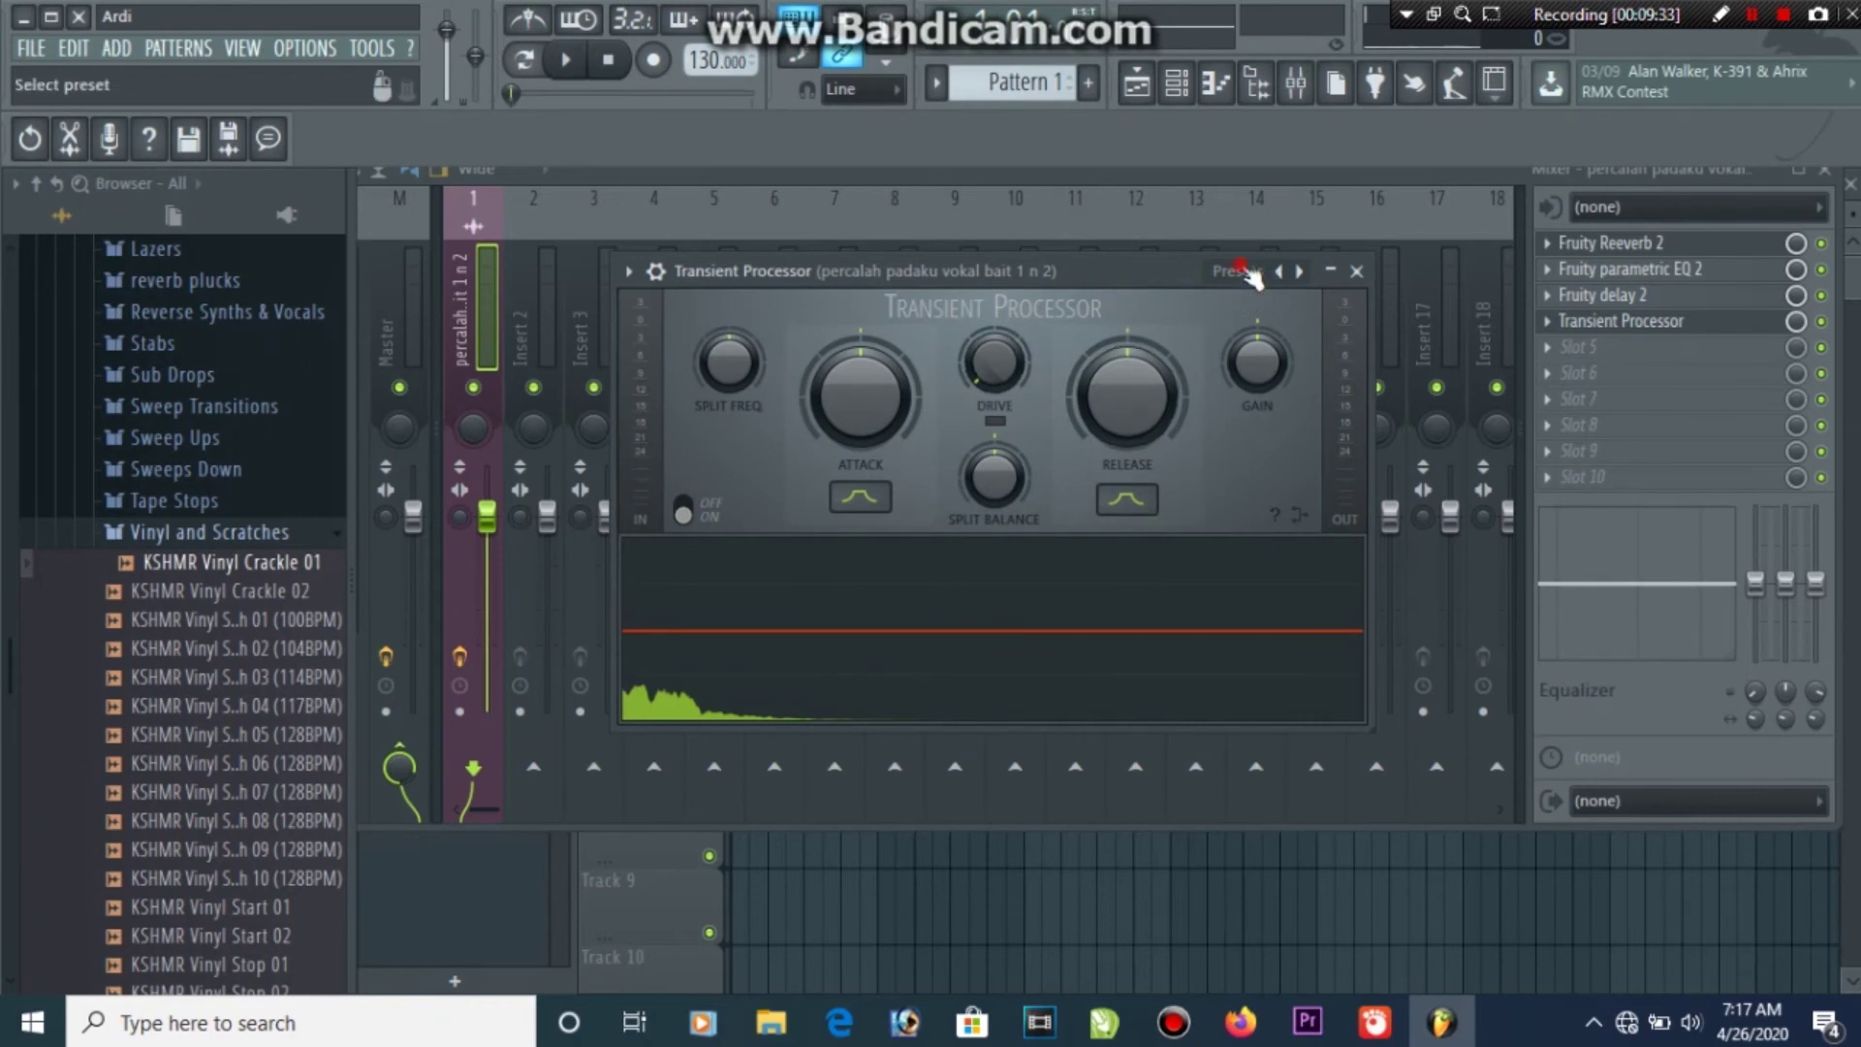
Look through the Transient Processor's presets without choosing one, listen to the vocal again and close the plugin window
click(1246, 275)
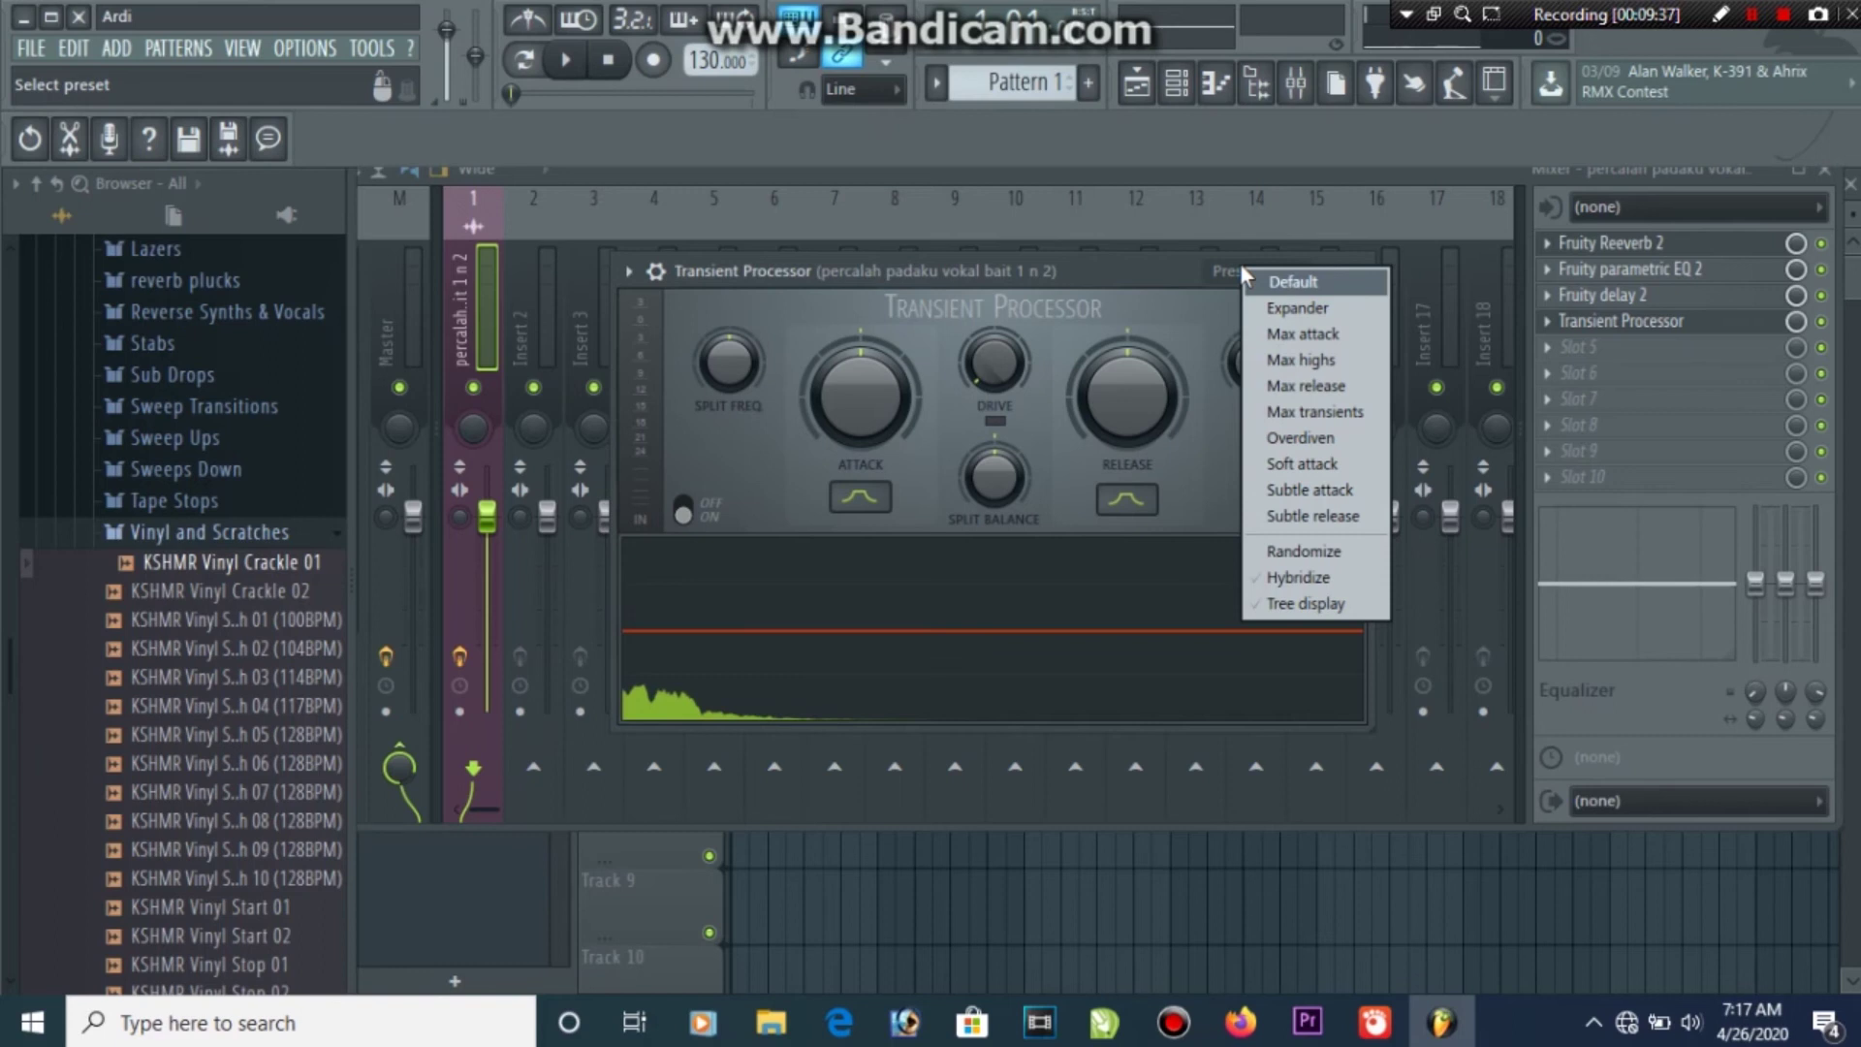
click(1168, 254)
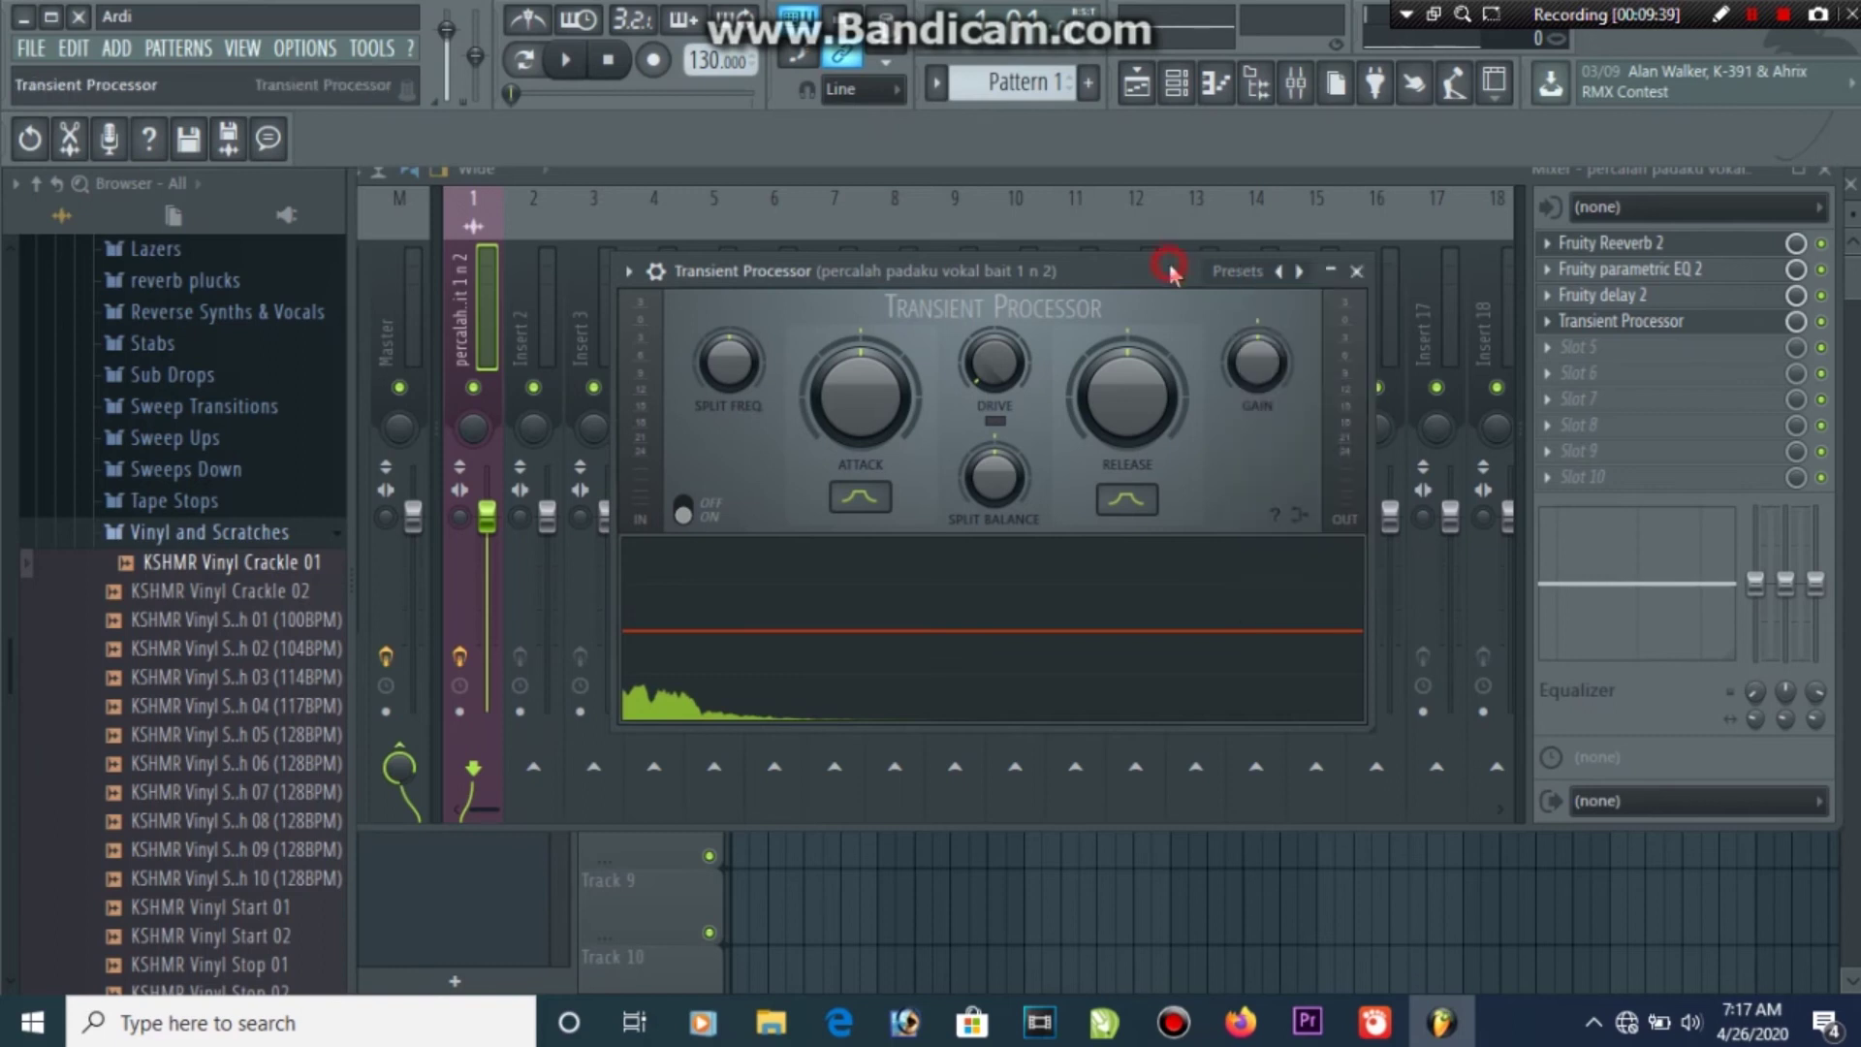
key(space)
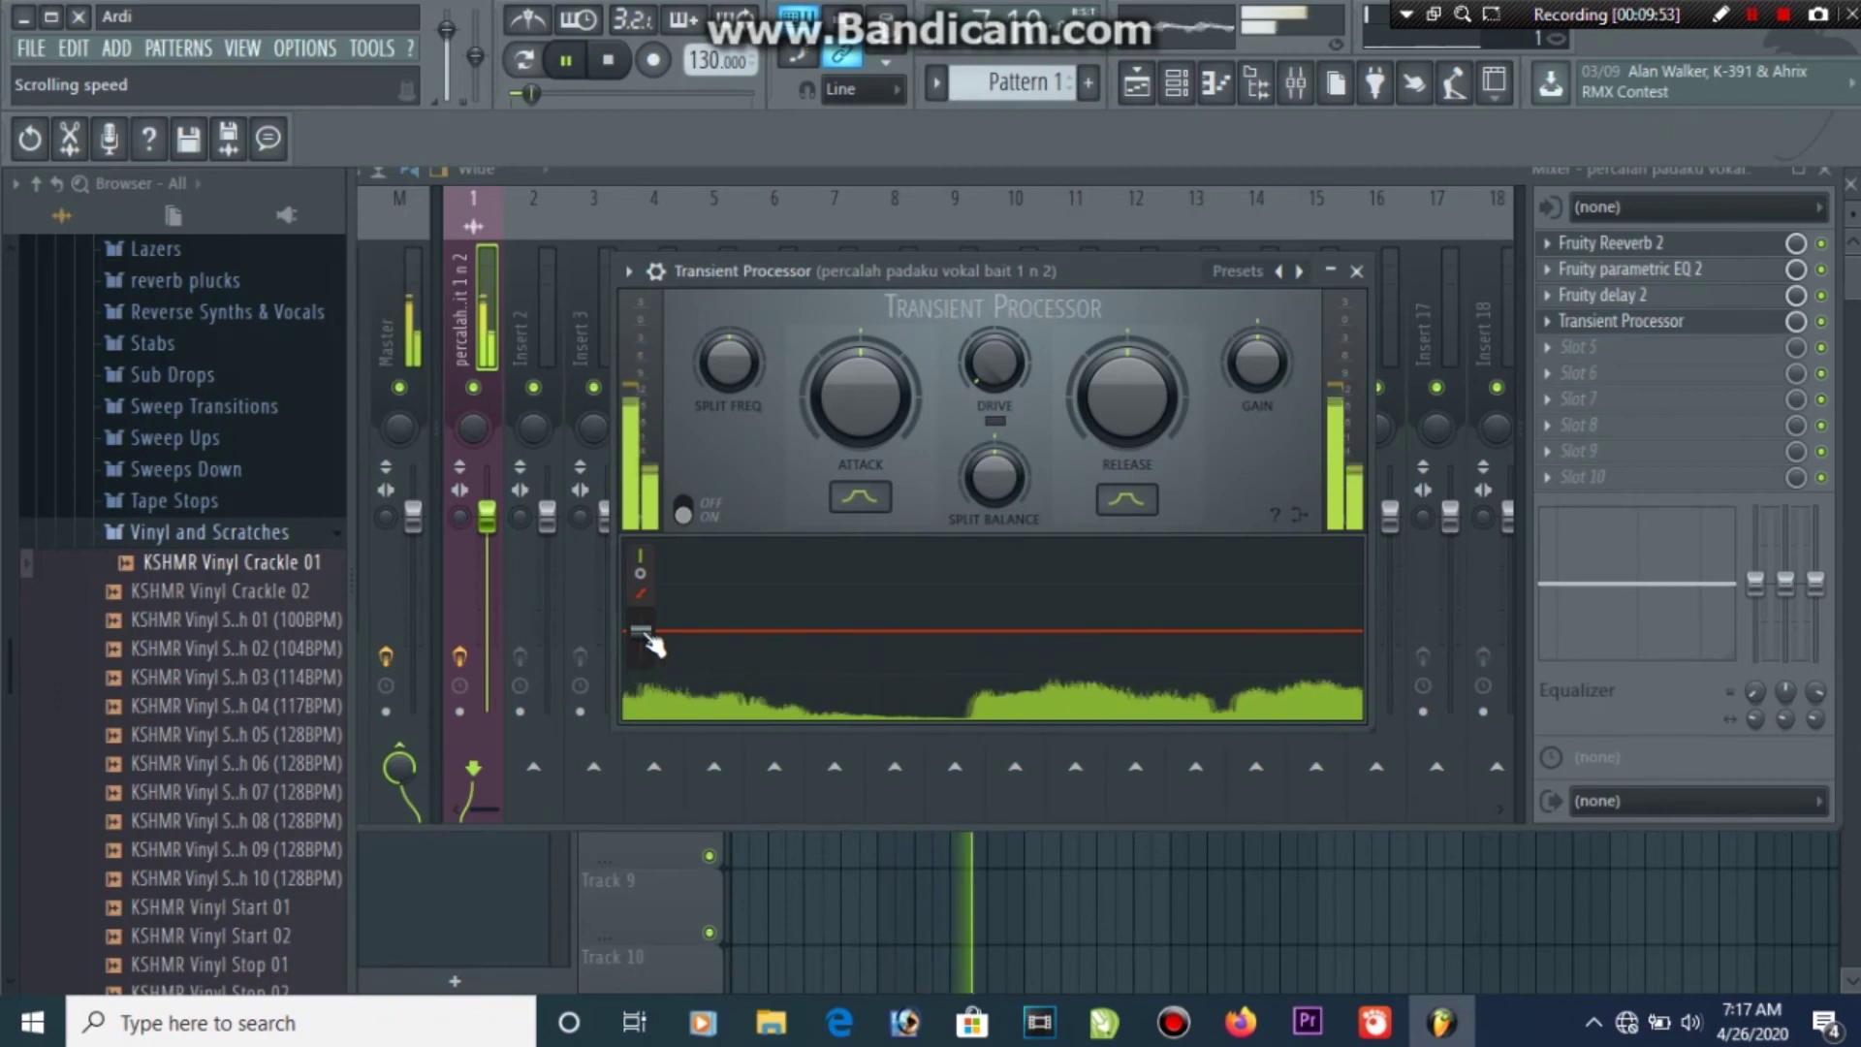
key(space)
click(1356, 271)
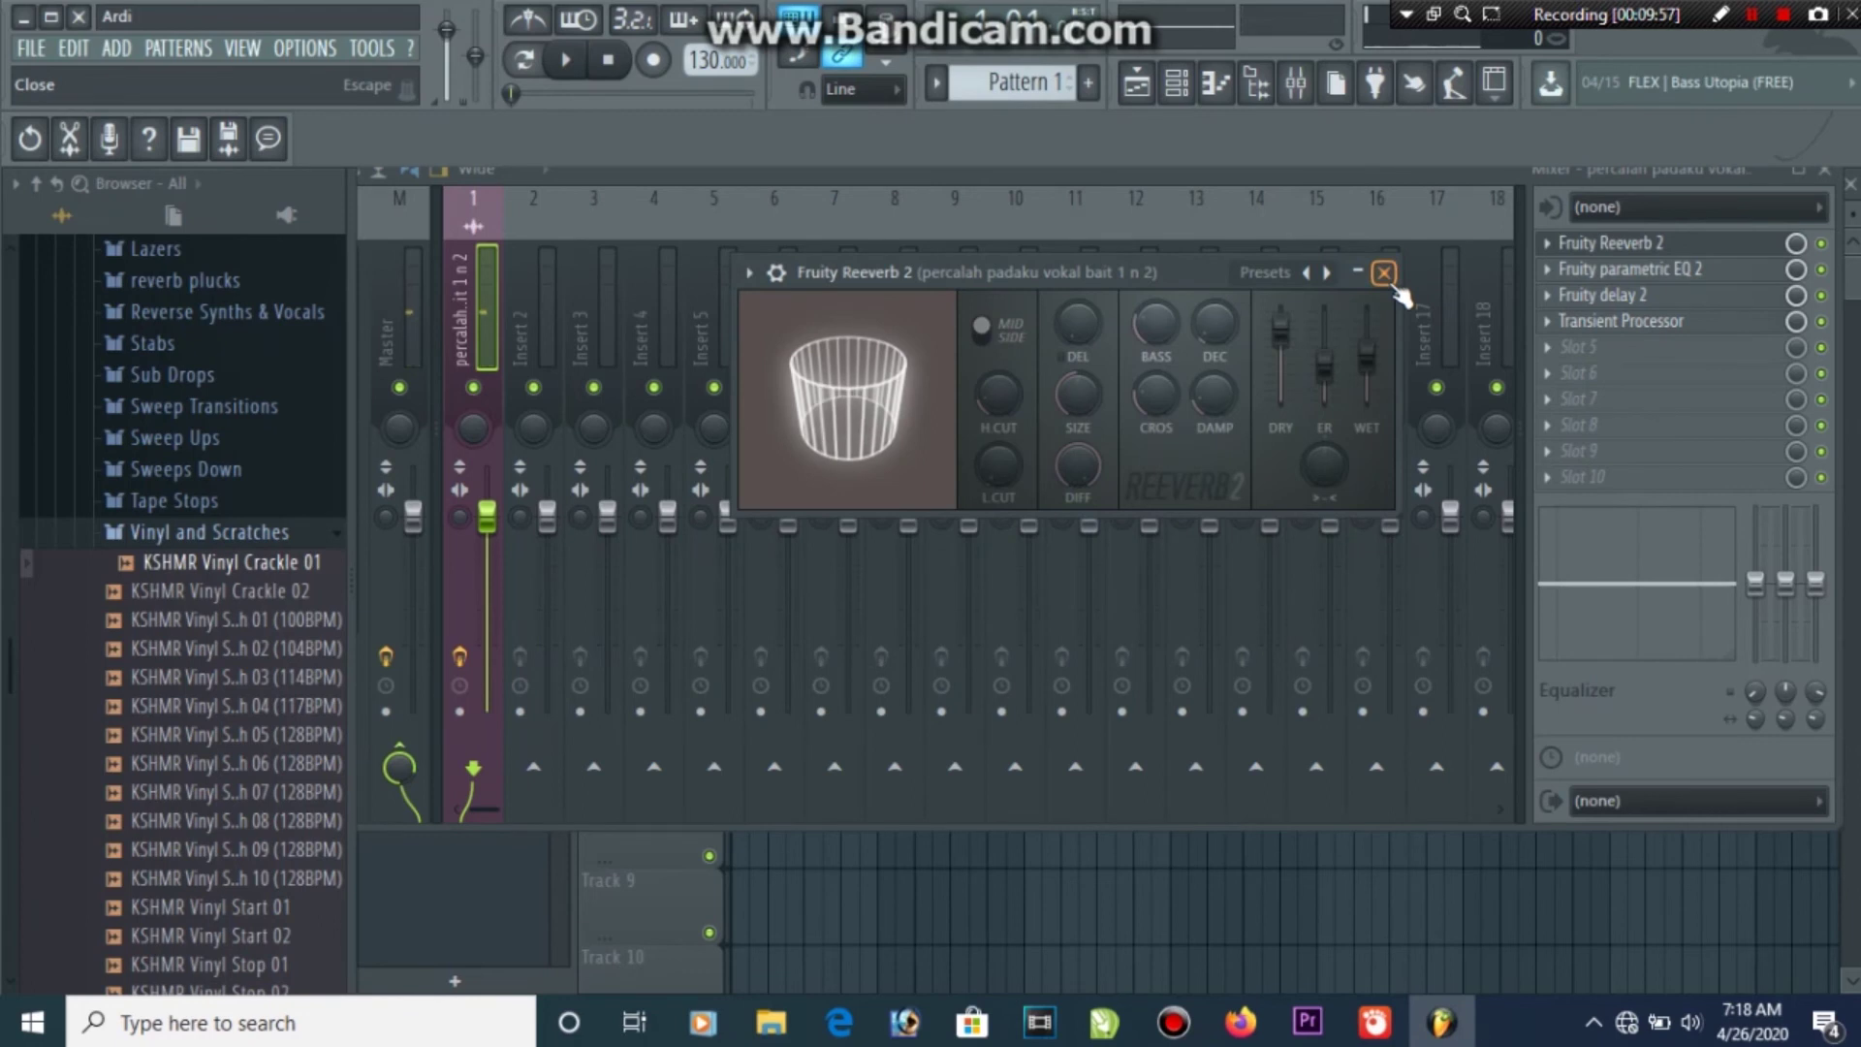
Bring the playlist with the vocal clip to the front and look over the project's export formats, including Wave file
click(1139, 97)
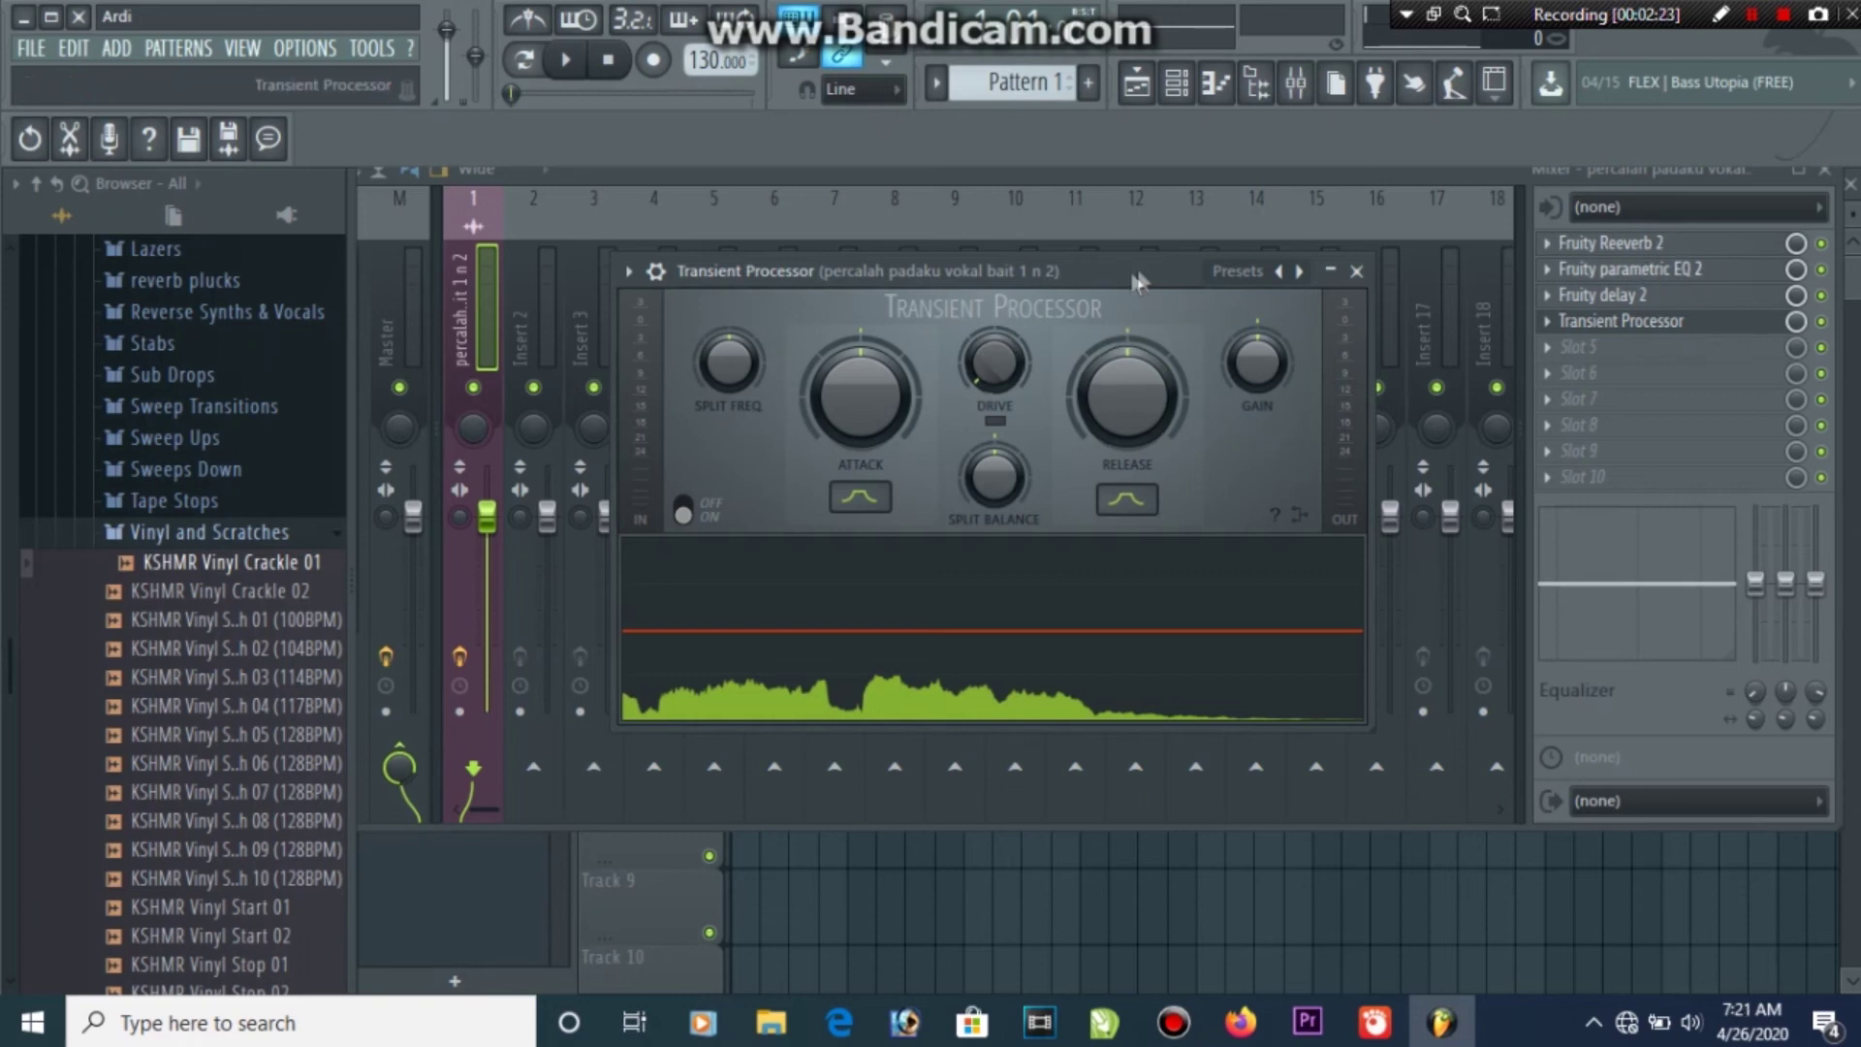
click(1137, 82)
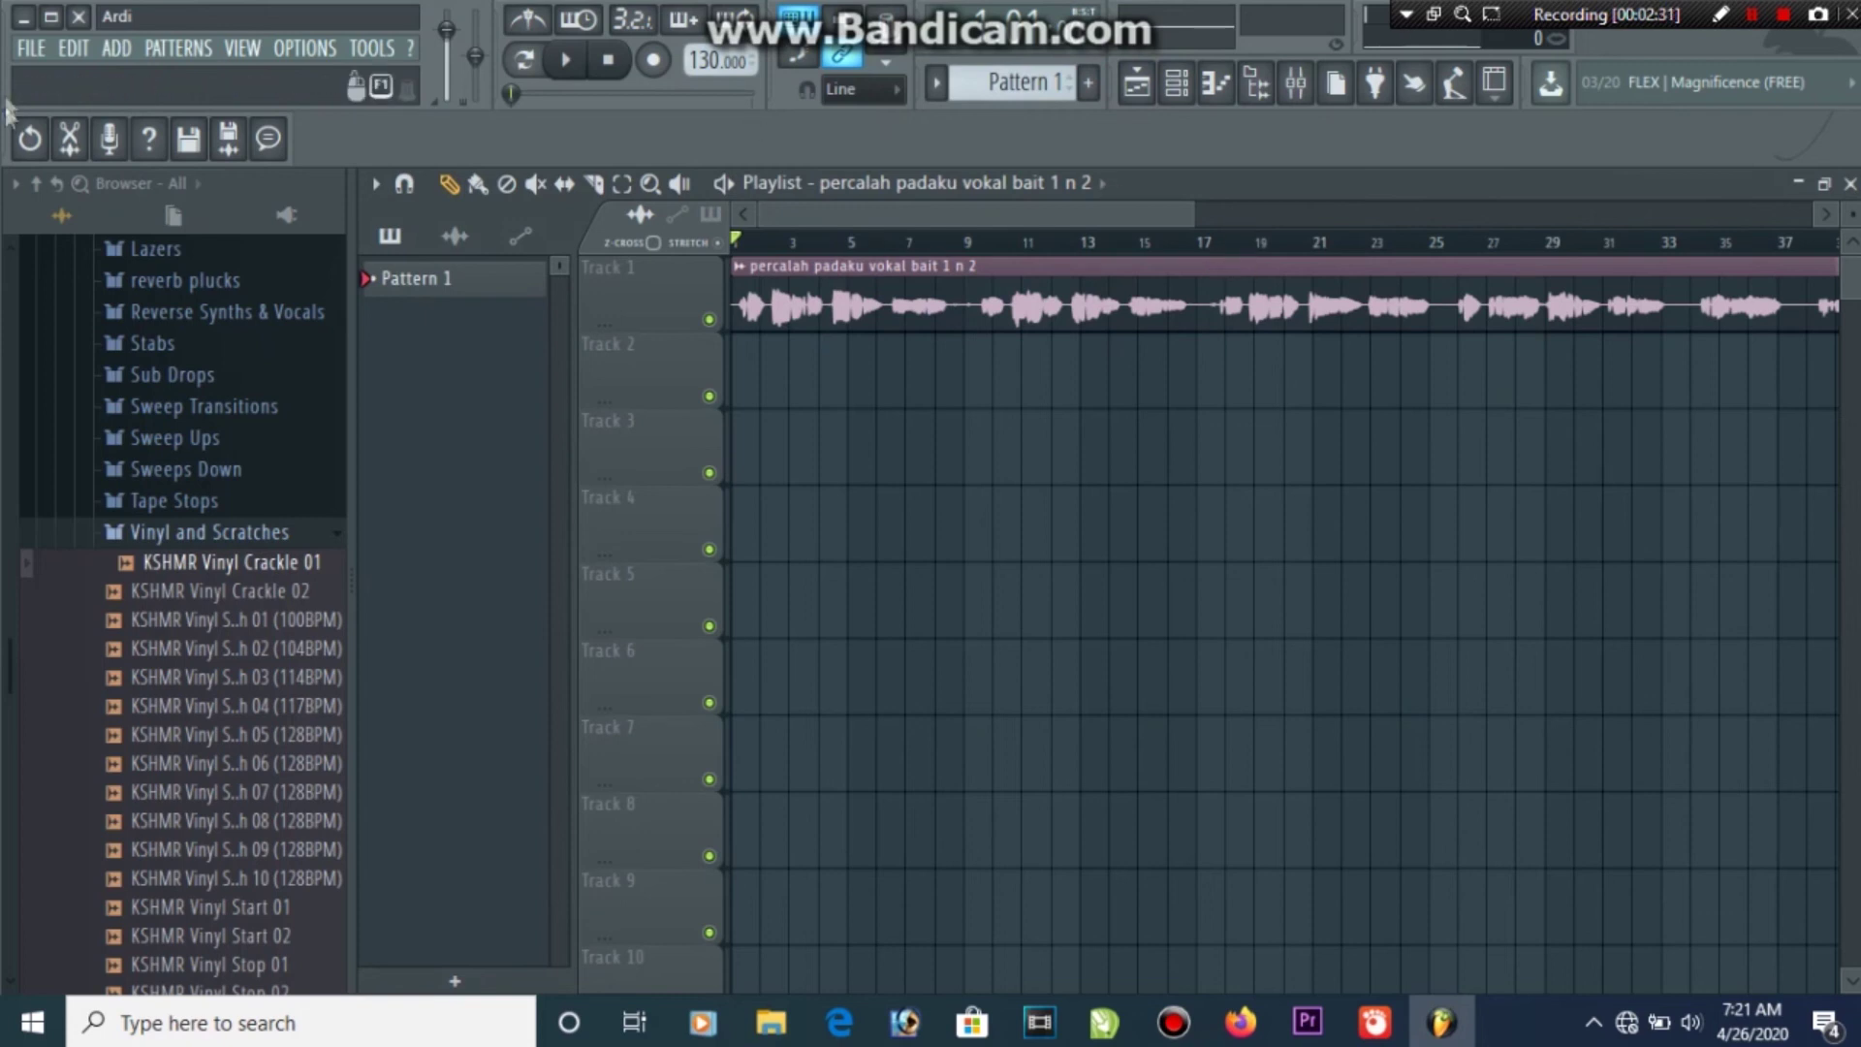
click(28, 51)
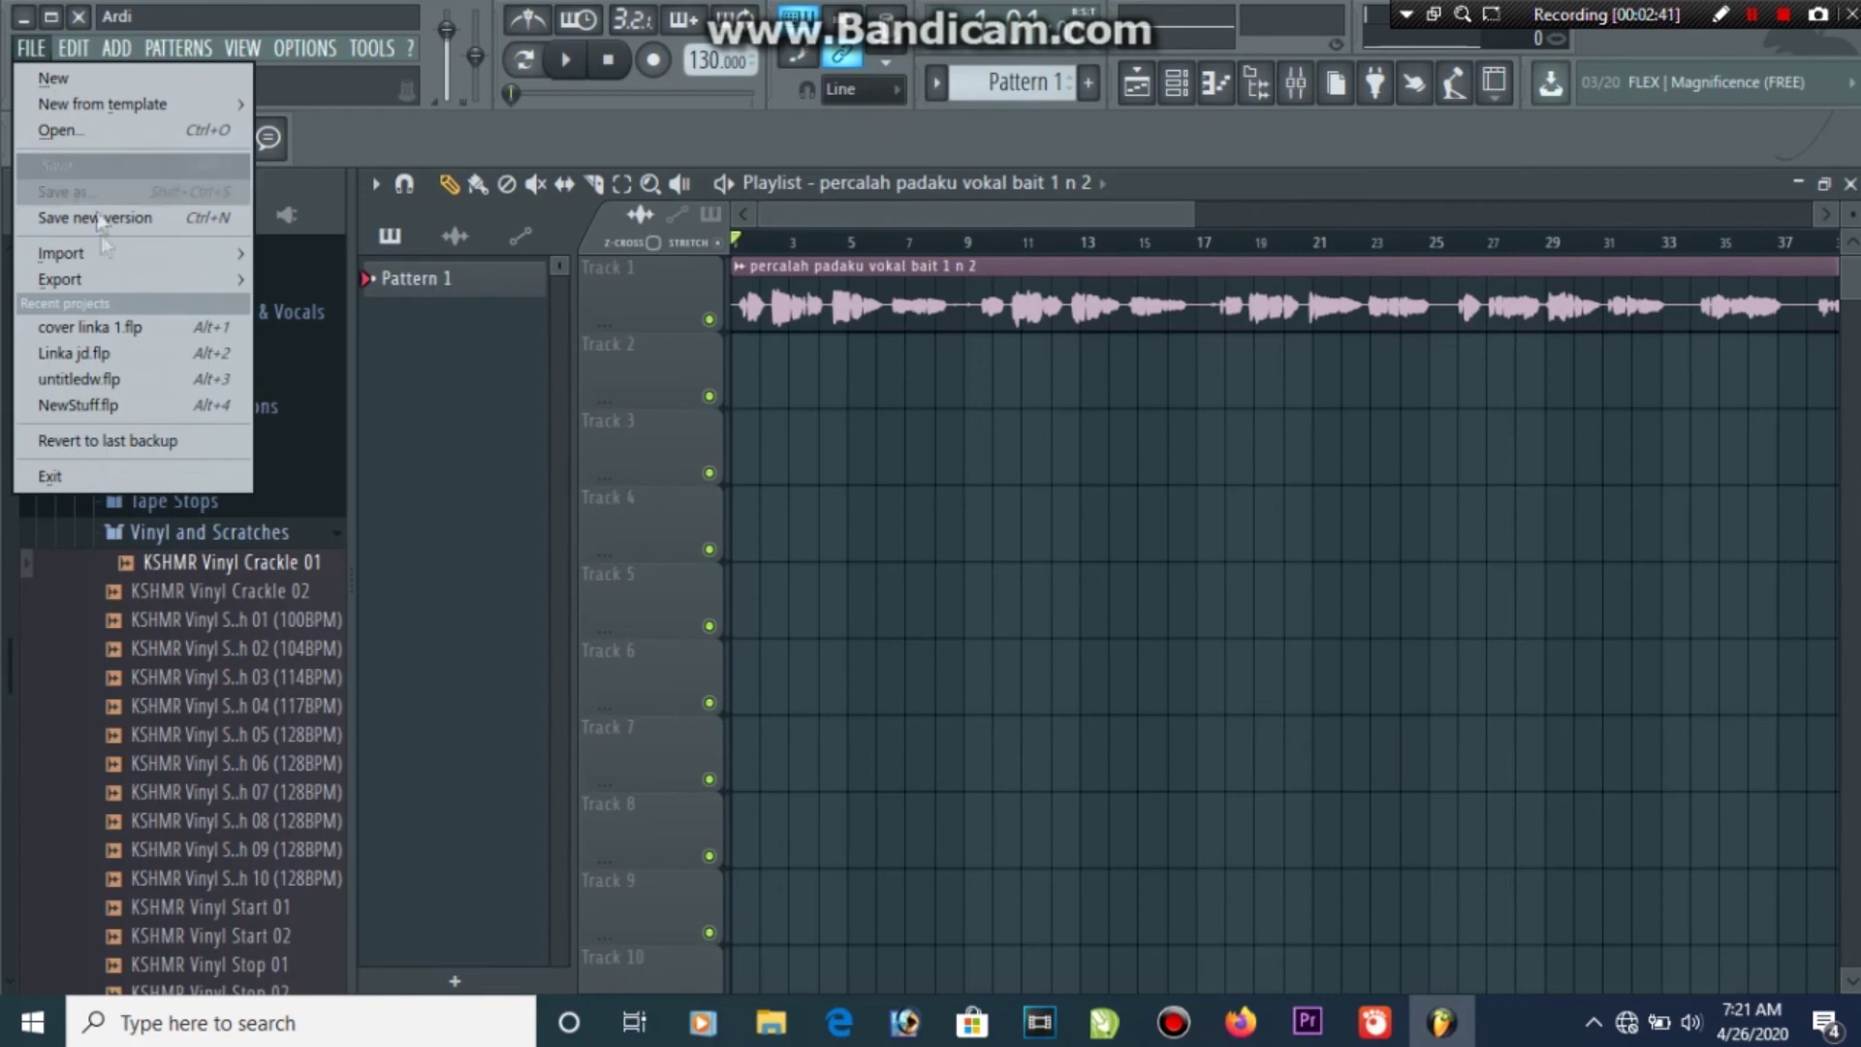
mouse_move(119, 278)
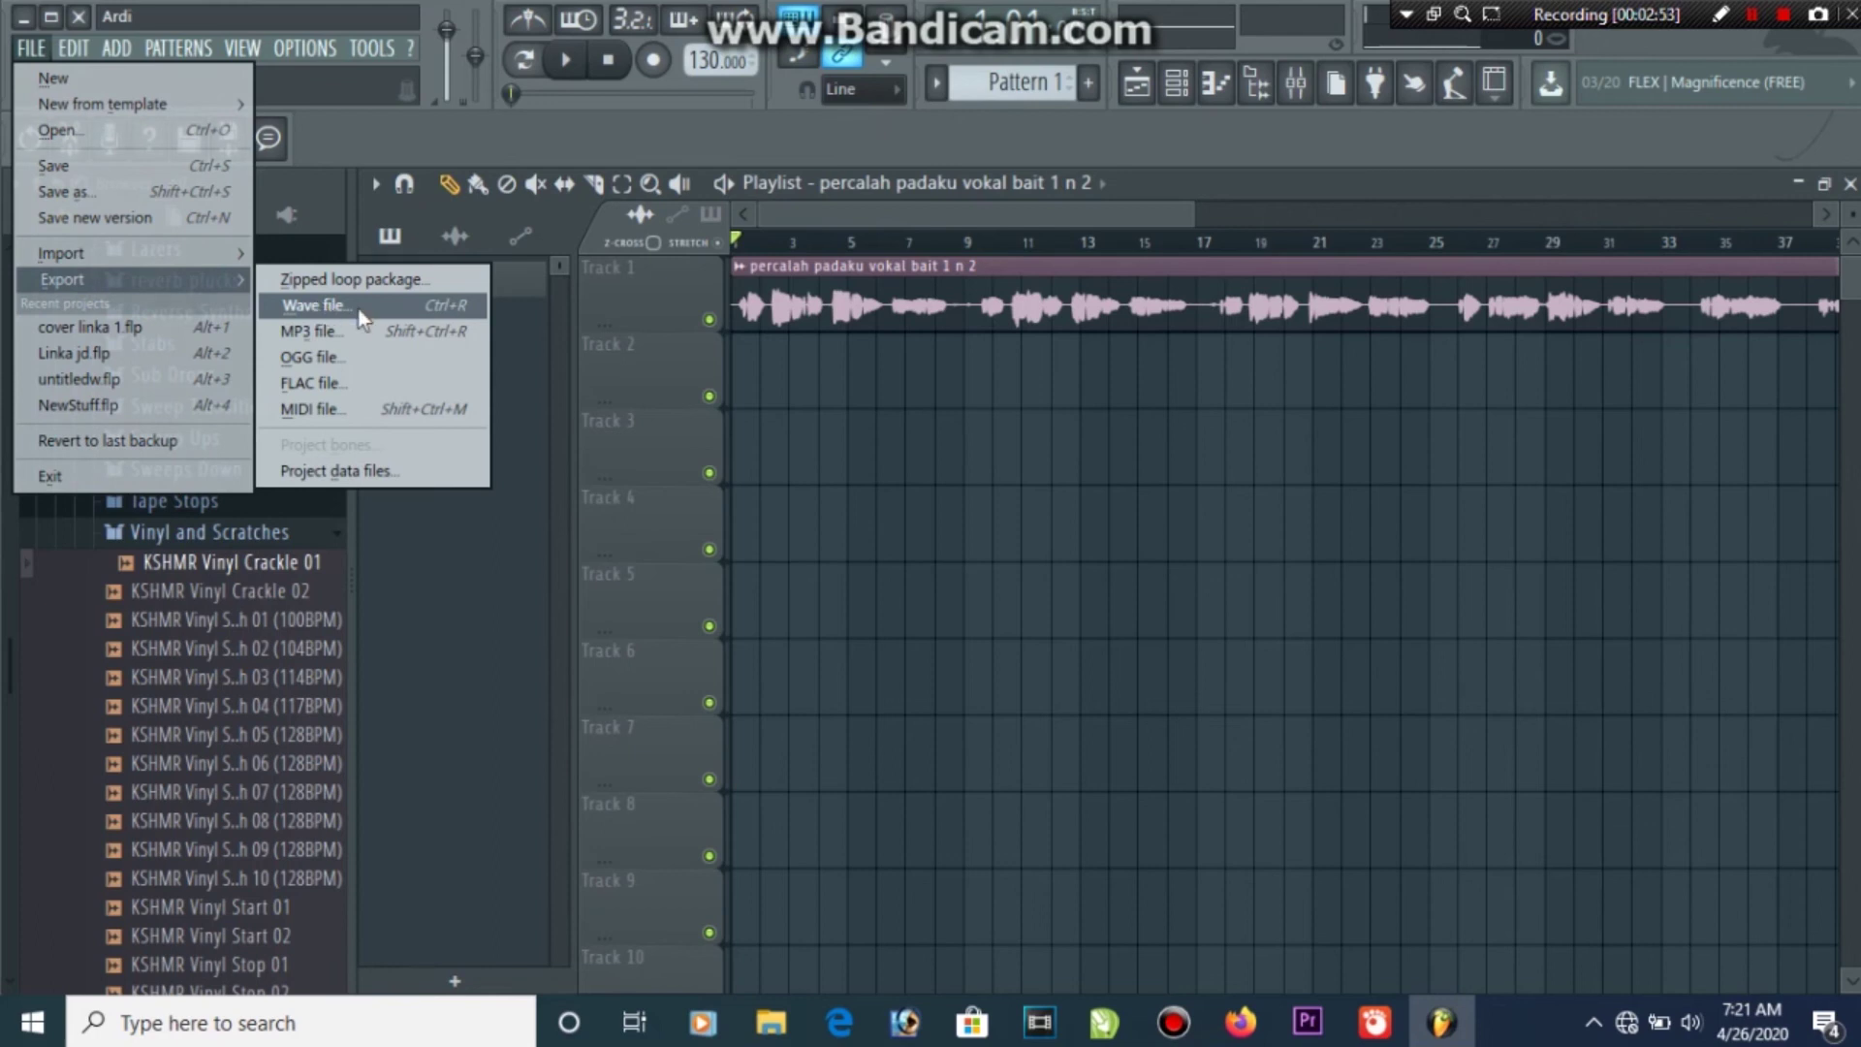
click(492, 135)
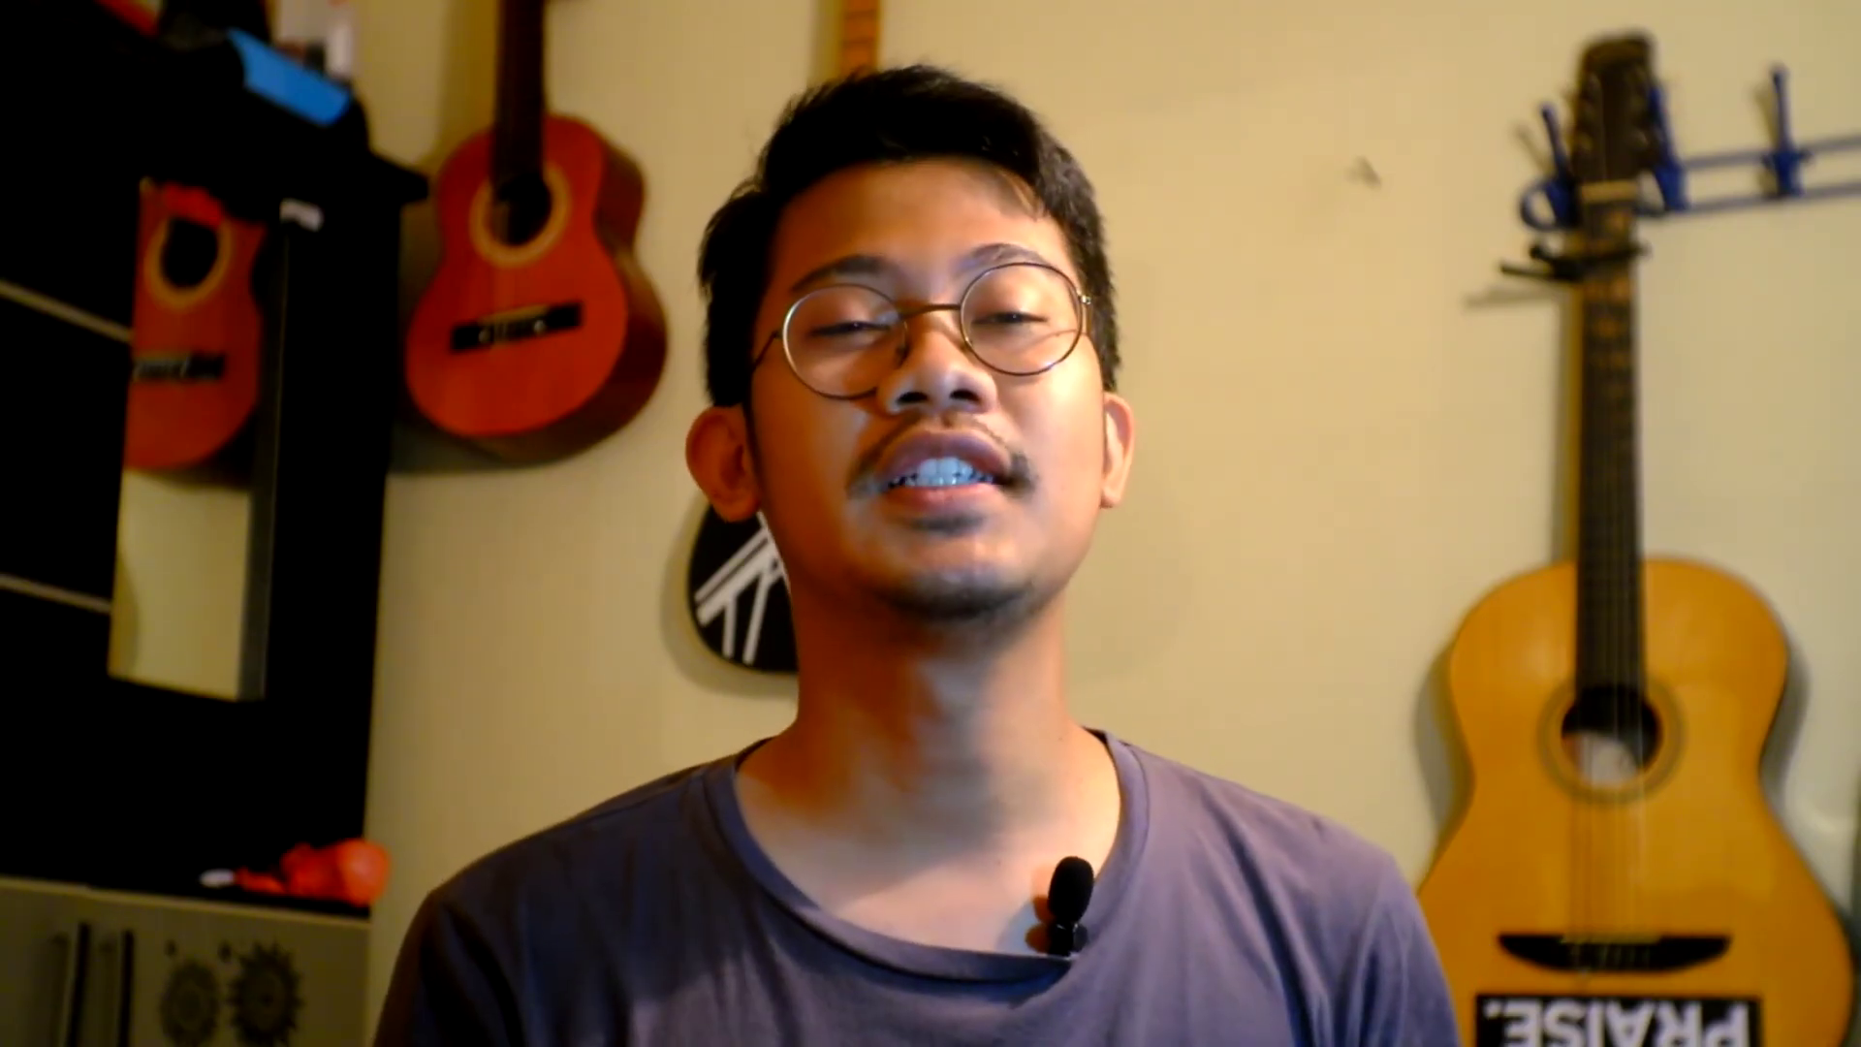